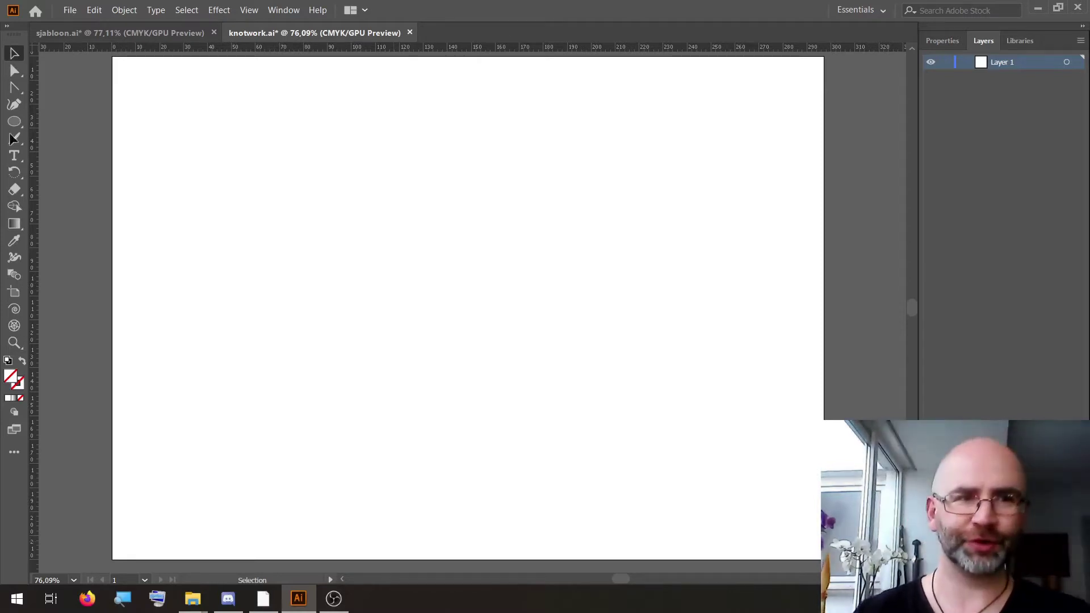
# - Add vertical and horizontal ruler guides crossing at the page centre, then lock both guides
pyautogui.moveTo(34, 224); pyautogui.dragTo(445, 220)
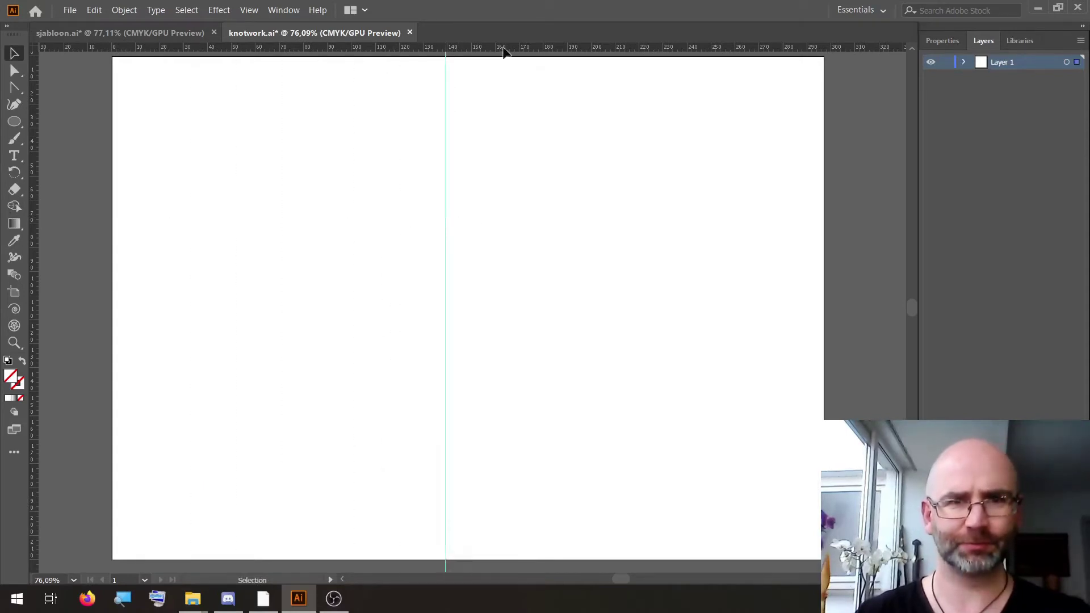
pyautogui.moveTo(498, 49); pyautogui.dragTo(520, 303)
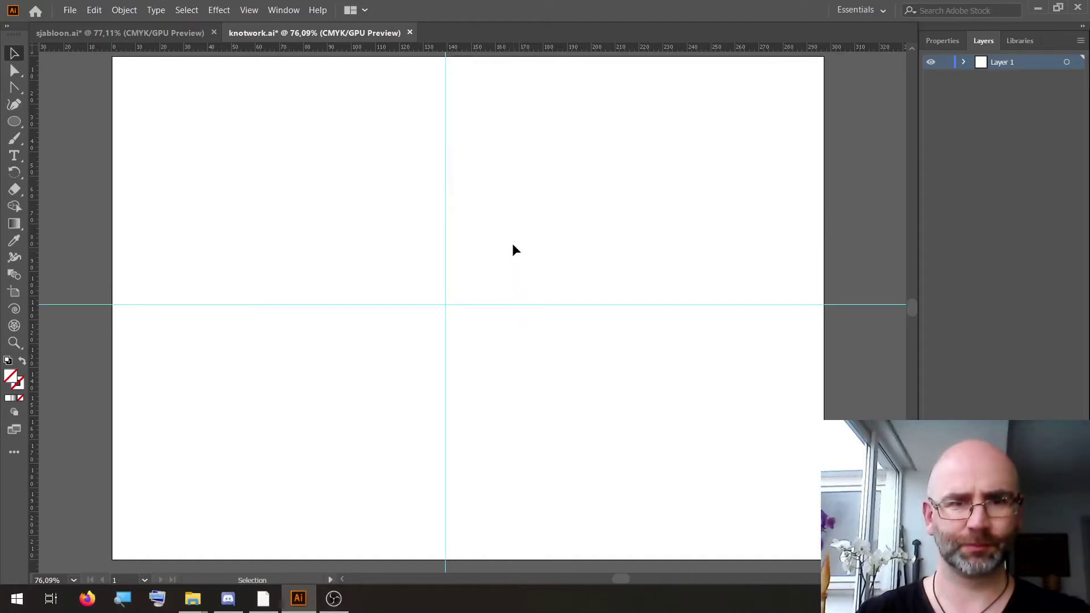
pyautogui.moveTo(512, 244); pyautogui.dragTo(419, 340)
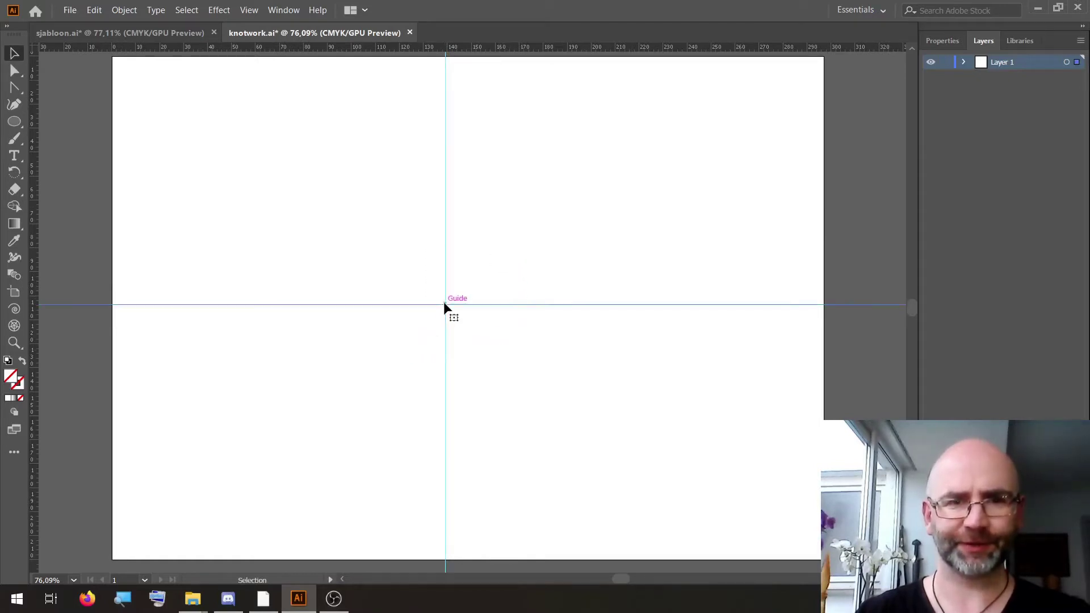
pyautogui.rightClick(445, 305)
pyautogui.click(475, 255)
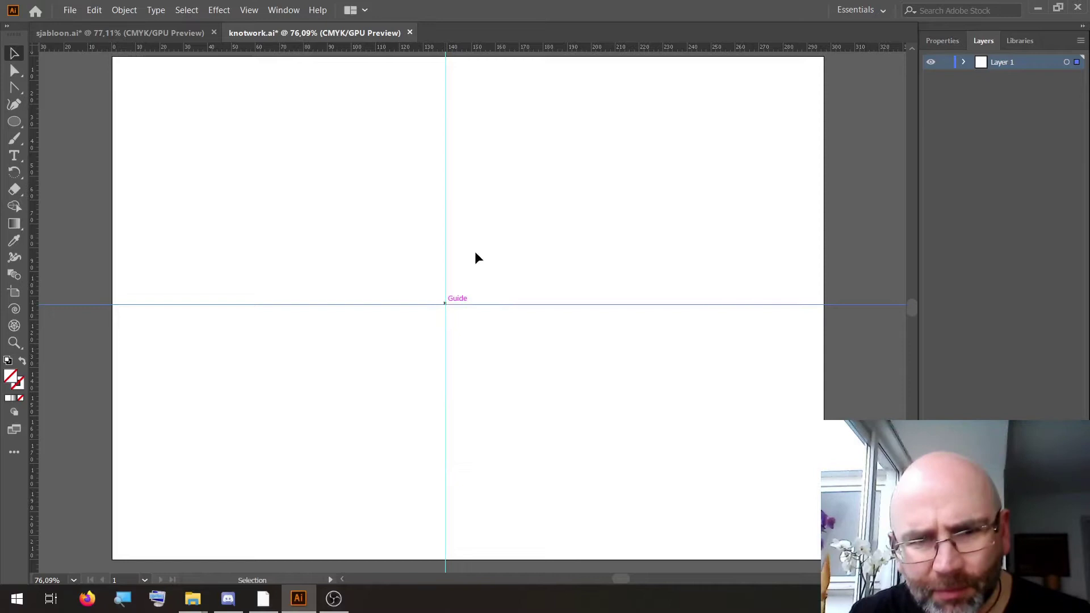
pyautogui.moveTo(493, 254); pyautogui.dragTo(399, 339)
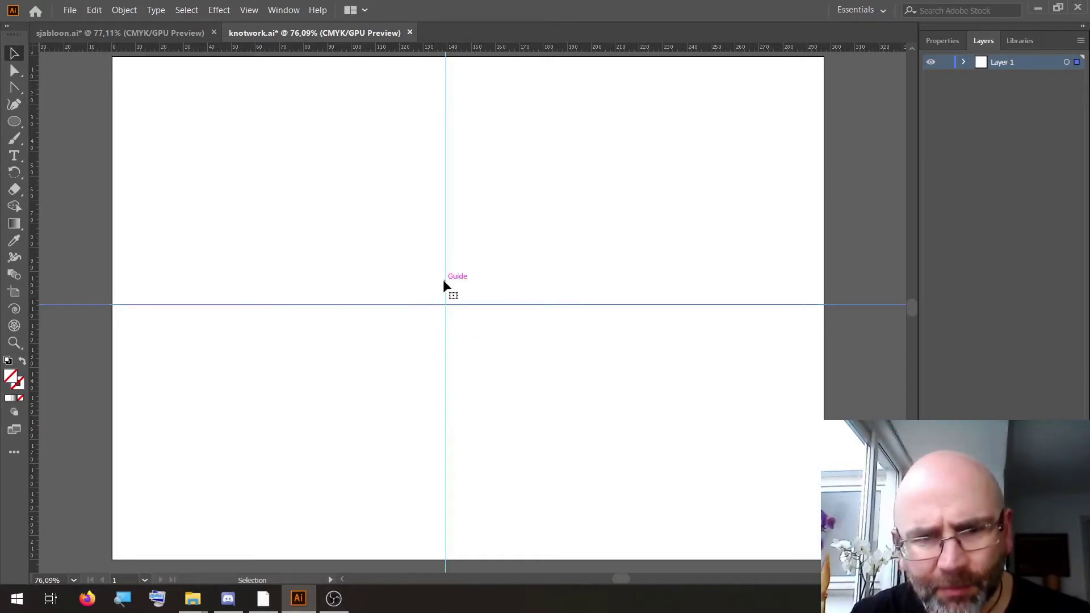
pyautogui.rightClick(444, 281)
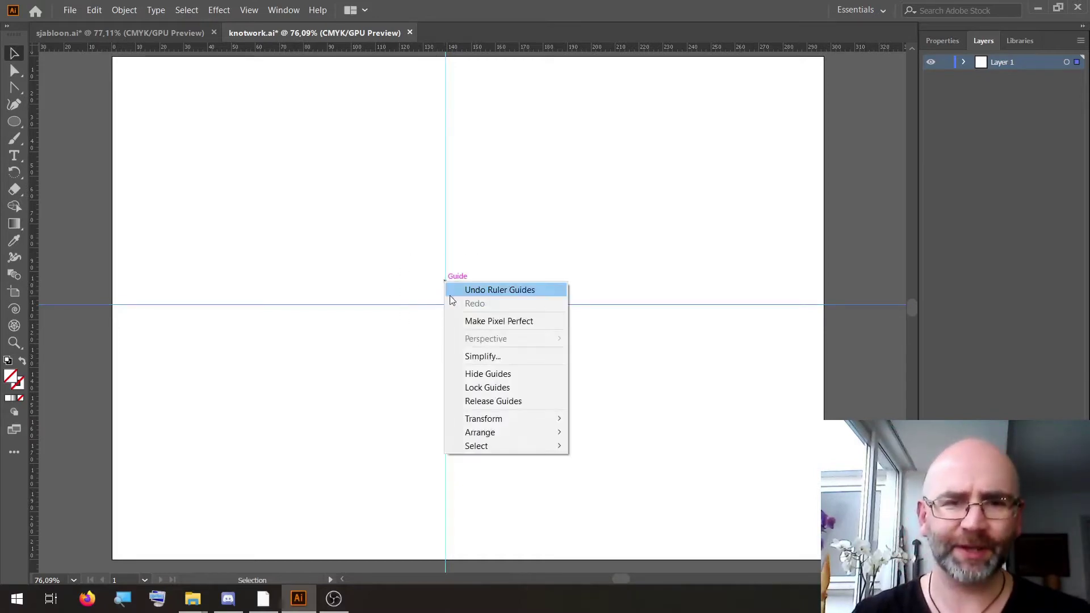
pyautogui.click(488, 388)
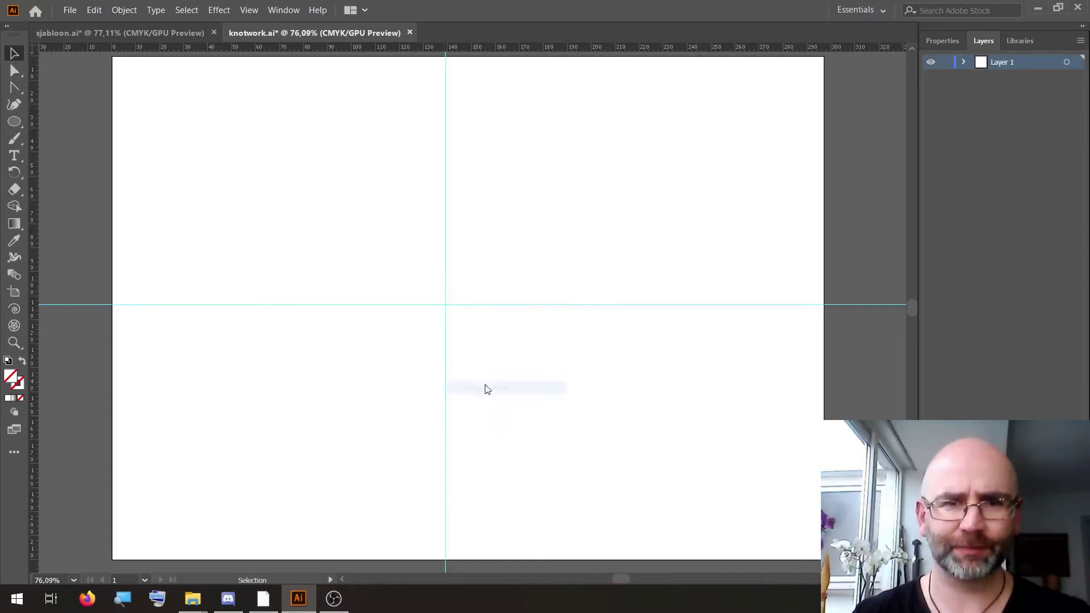
# - Draw a black-outlined square on the guide crossing, rotate it 45°, and guide its top point
pyautogui.click(14, 122)
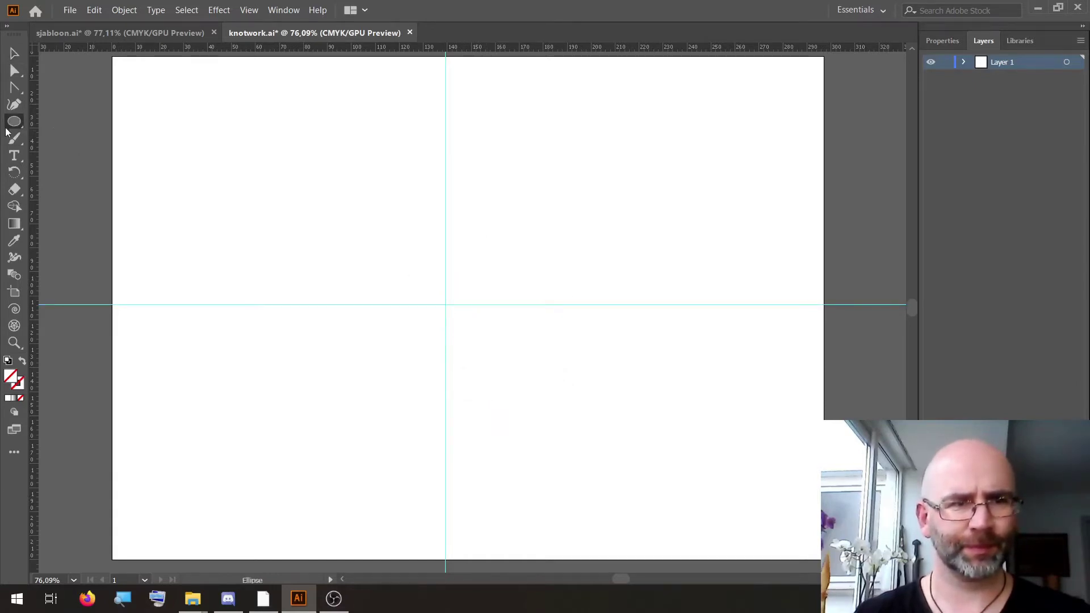
pyautogui.moveTo(10, 126); pyautogui.dragTo(59, 119)
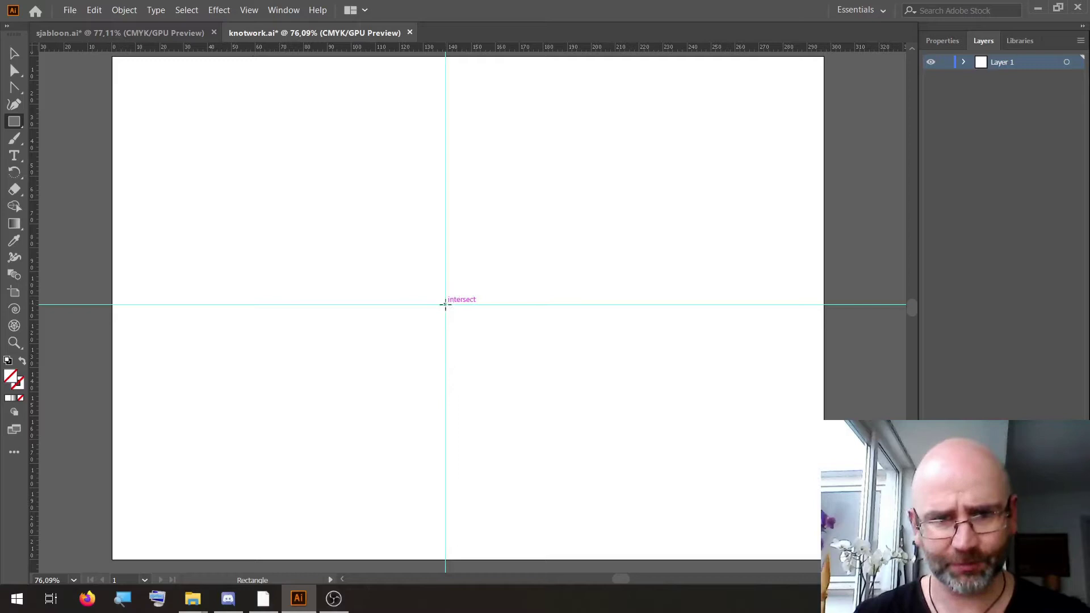
pyautogui.moveTo(445, 305); pyautogui.dragTo(494, 340)
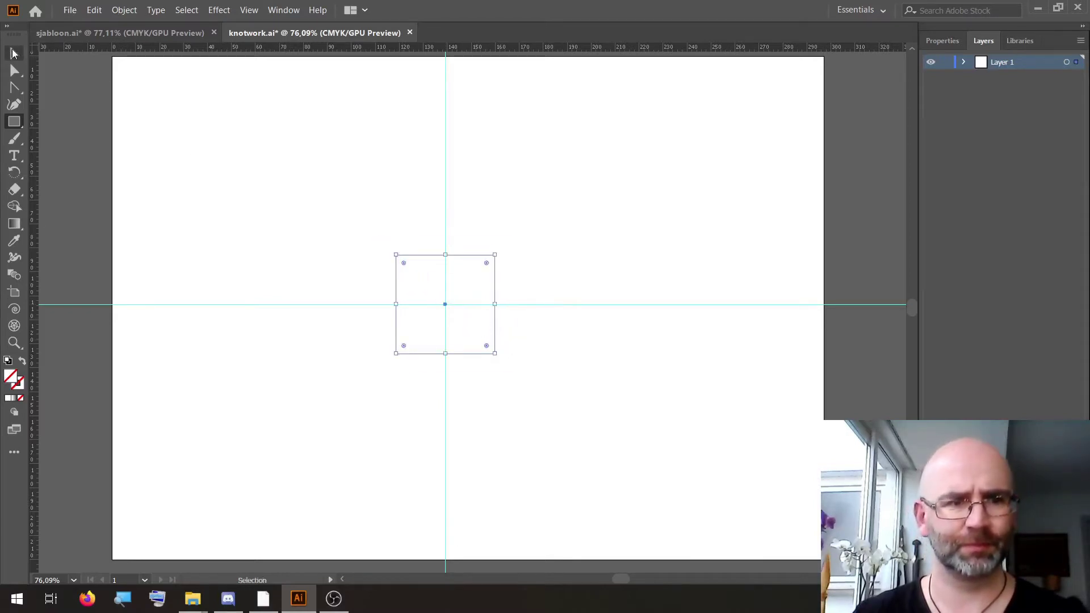
pyautogui.click(8, 361)
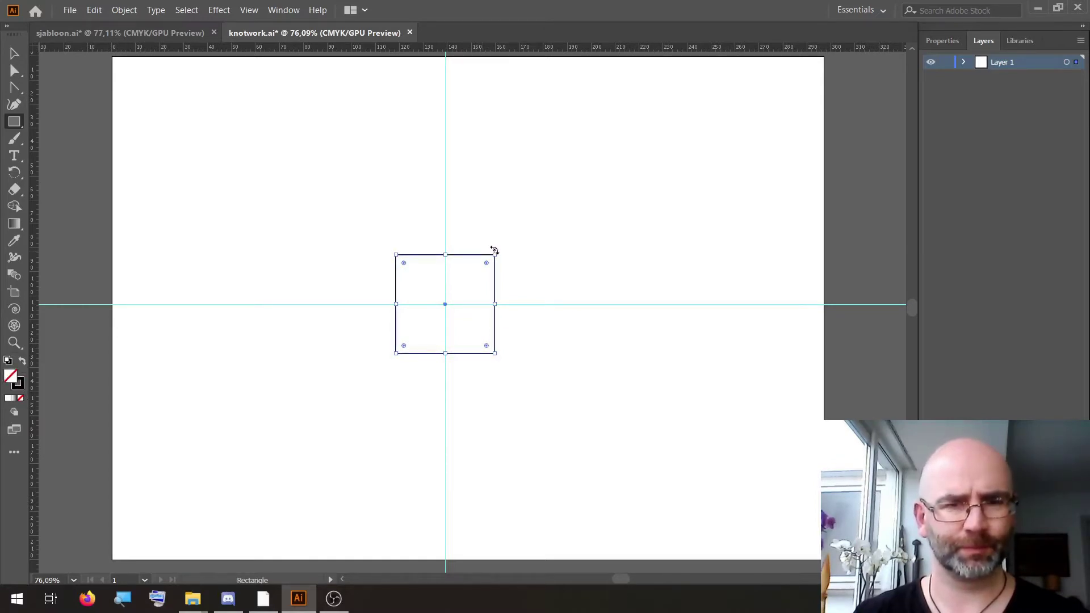
pyautogui.moveTo(494, 250); pyautogui.dragTo(526, 293)
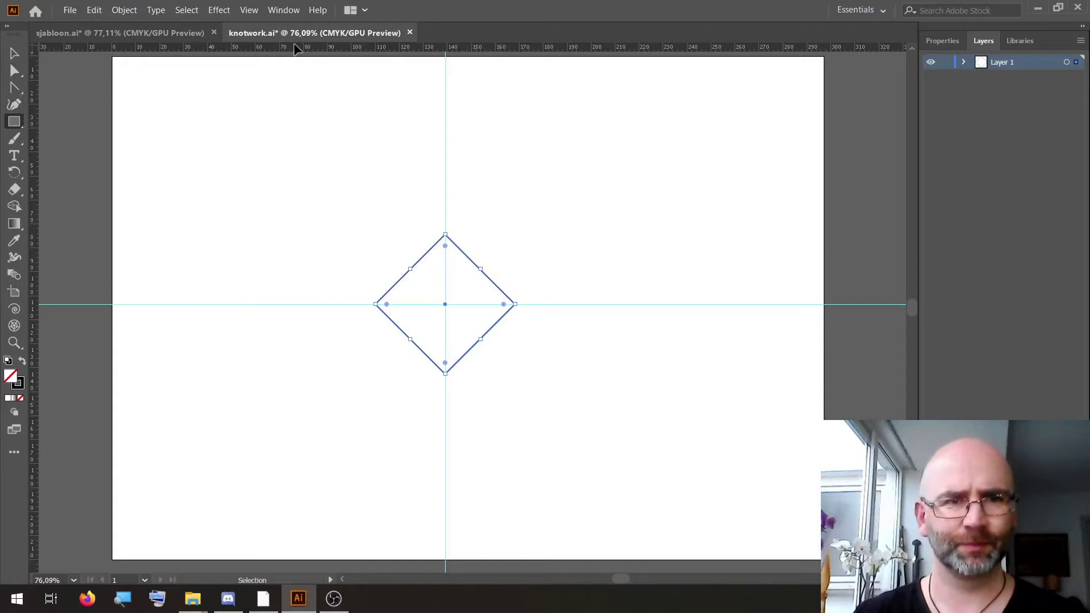
pyautogui.moveTo(294, 51); pyautogui.dragTo(283, 235)
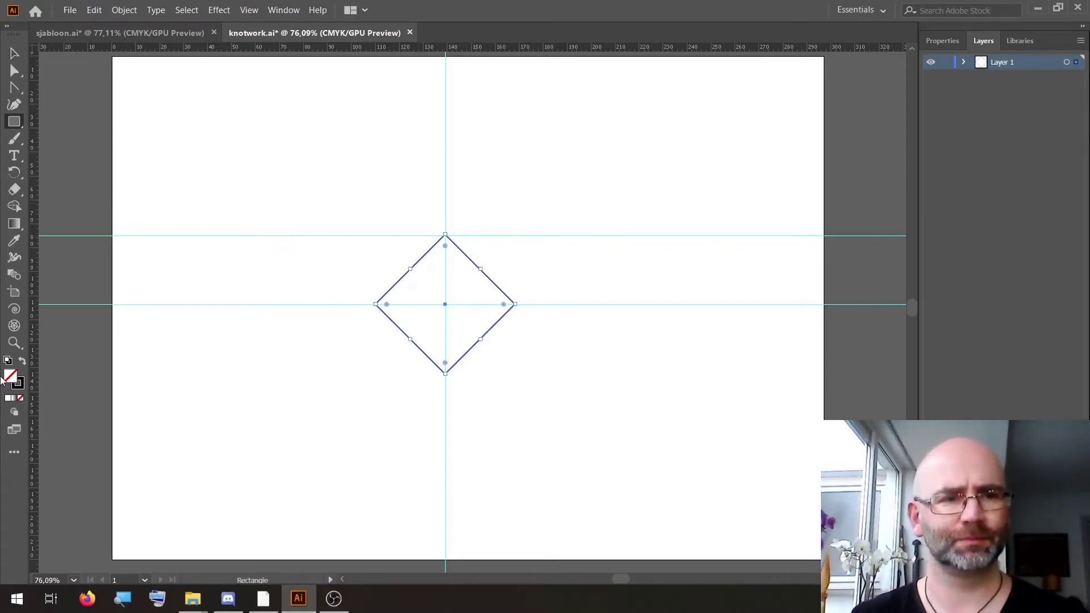
# - Zoom in on the diamond and deselect it
pyautogui.click(14, 342)
pyautogui.moveTo(425, 268); pyautogui.dragTo(633, 311)
pyautogui.press('v')
pyautogui.scroll(1, 510, 248)
pyautogui.hotkey('ctrl', 'a')
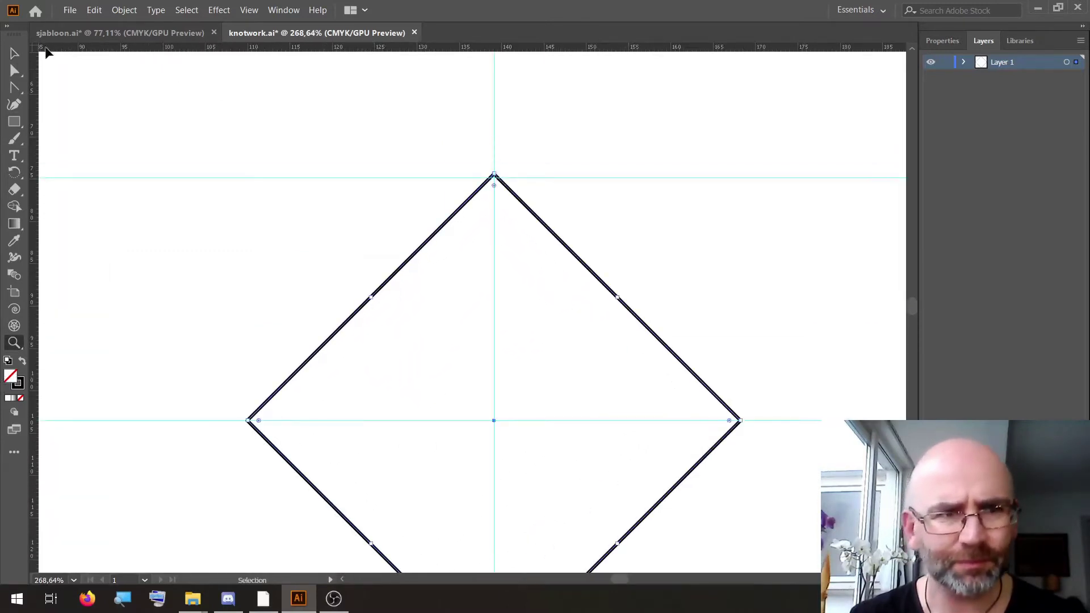
pyautogui.click(301, 203)
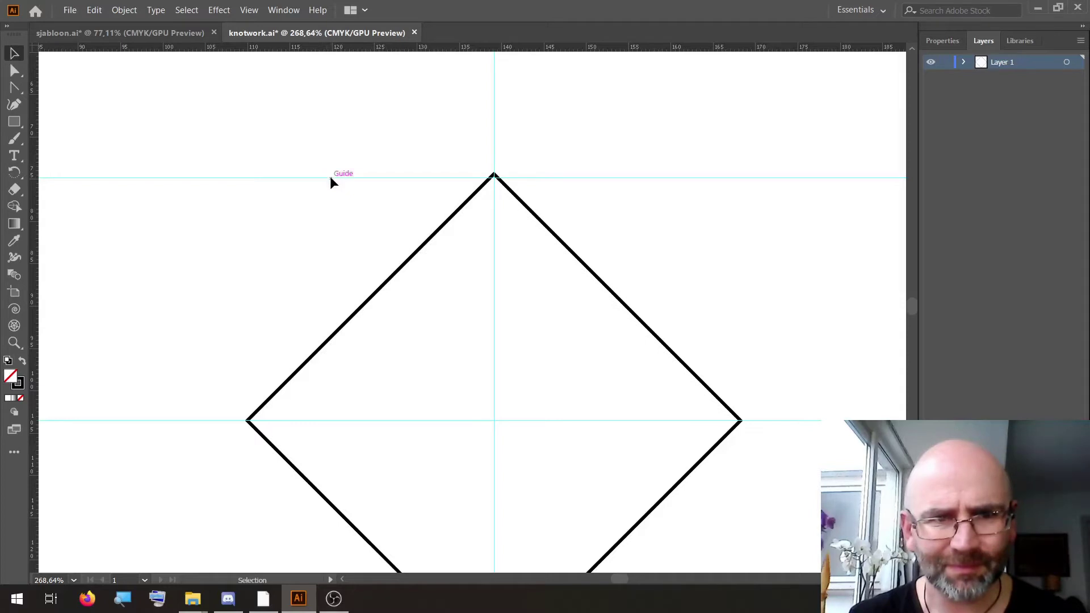
# - Unlock the guides, snap the top guide onto the diamond's upper point, and relock them
pyautogui.rightClick(285, 170)
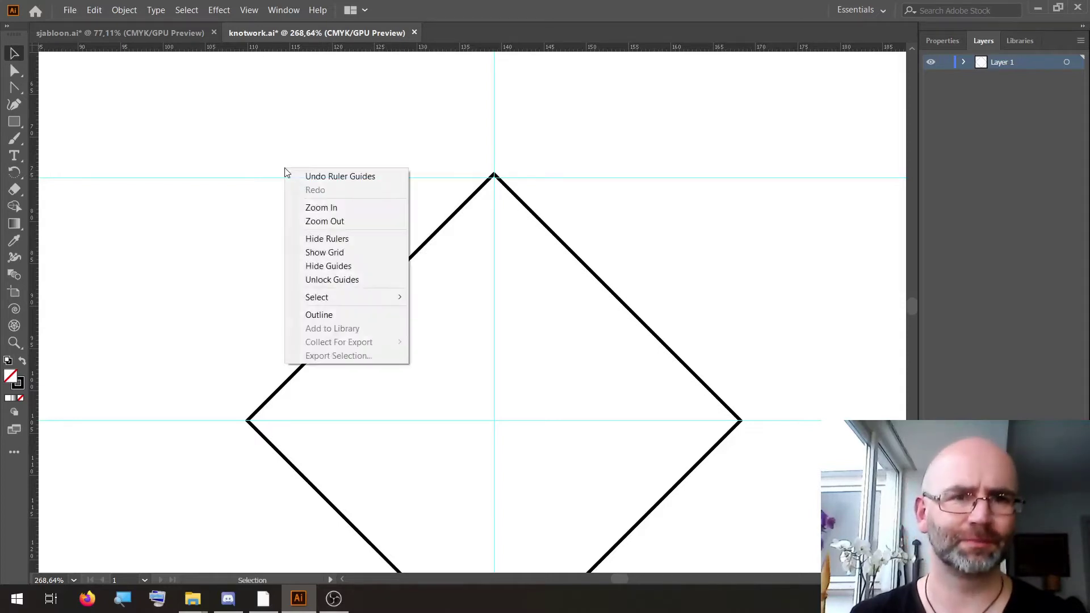
pyautogui.click(333, 280)
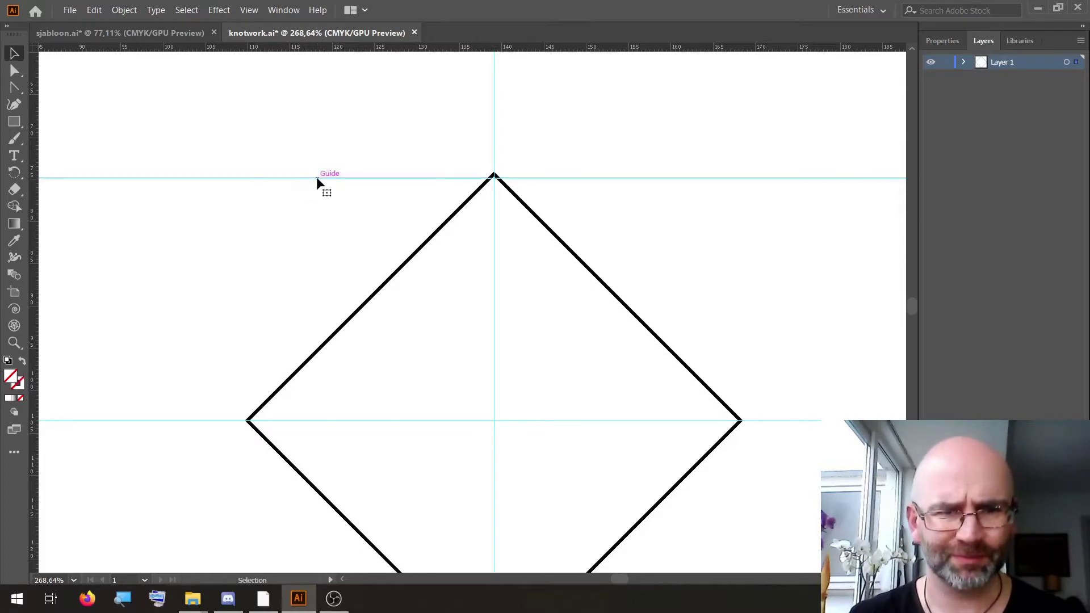
pyautogui.moveTo(316, 178); pyautogui.dragTo(315, 176)
pyautogui.rightClick(272, 126)
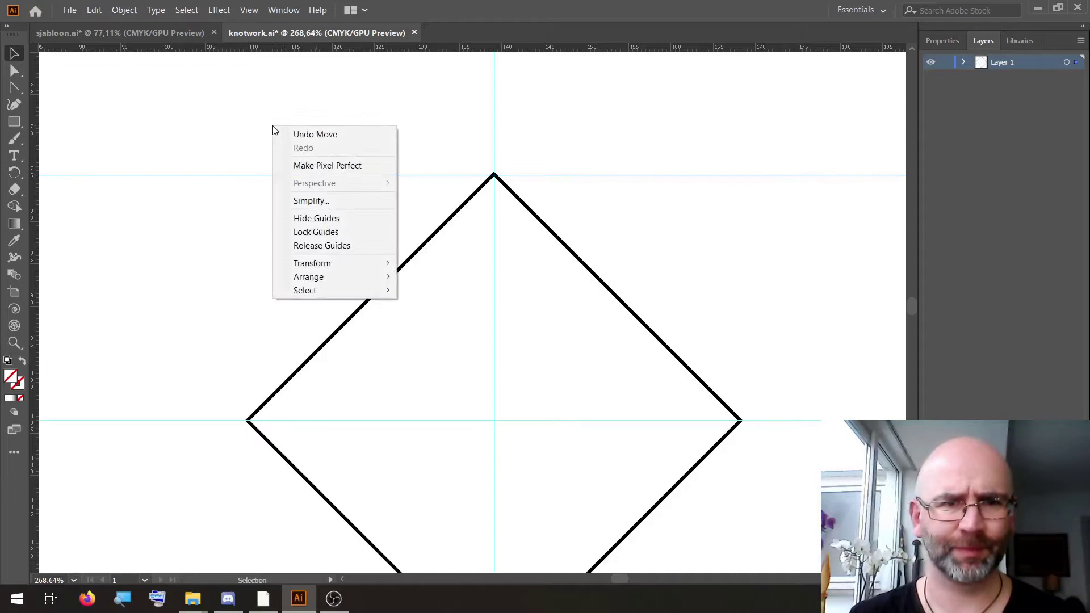
pyautogui.click(318, 232)
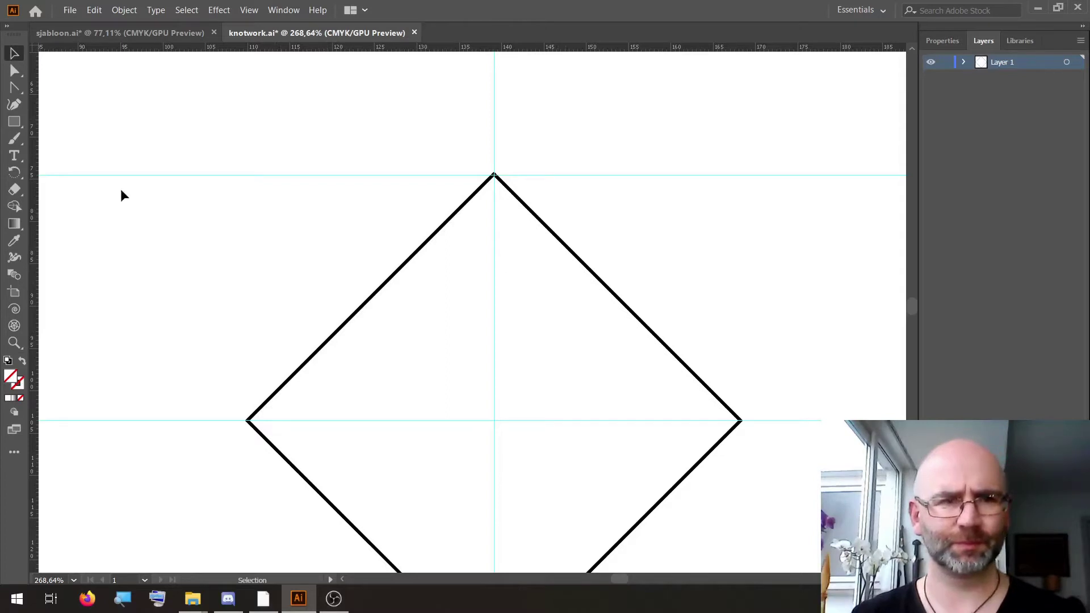
# - Draw an Ellipse-tool circle from the diamond's top anchor to a side corner, black stroke, no fill
pyautogui.click(16, 124)
pyautogui.click(79, 139)
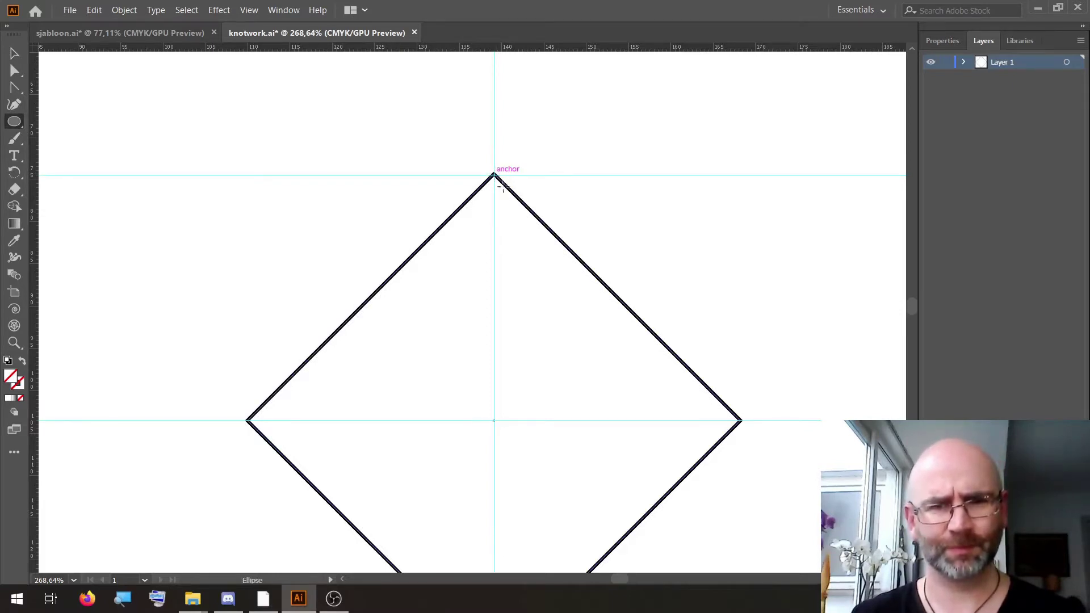
pyautogui.moveTo(494, 173); pyautogui.dragTo(777, 453)
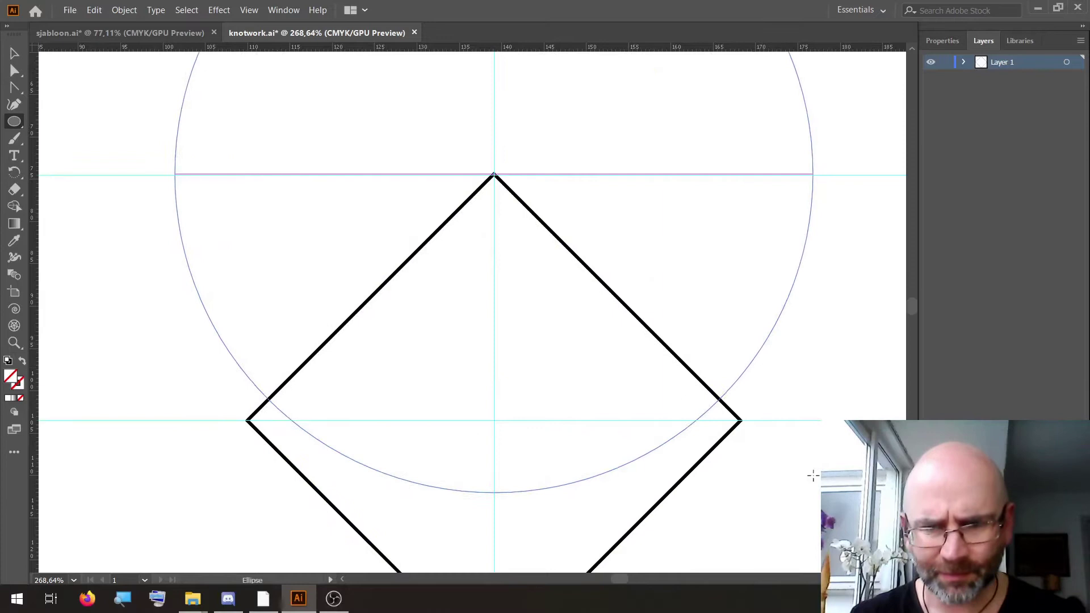
pyautogui.moveTo(778, 453); pyautogui.dragTo(842, 521)
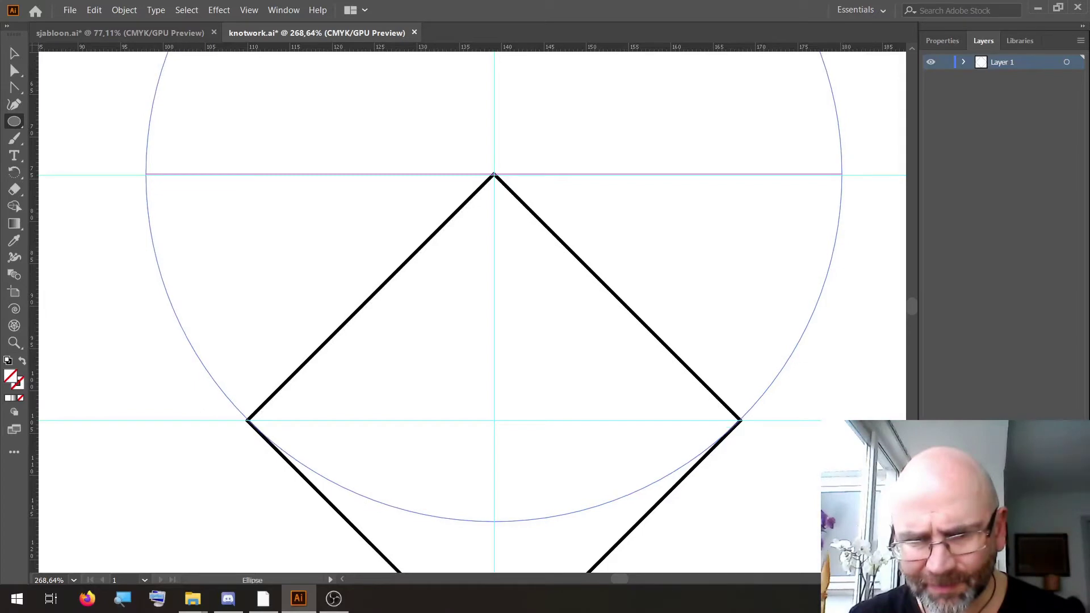
pyautogui.moveTo(841, 522); pyautogui.dragTo(842, 521)
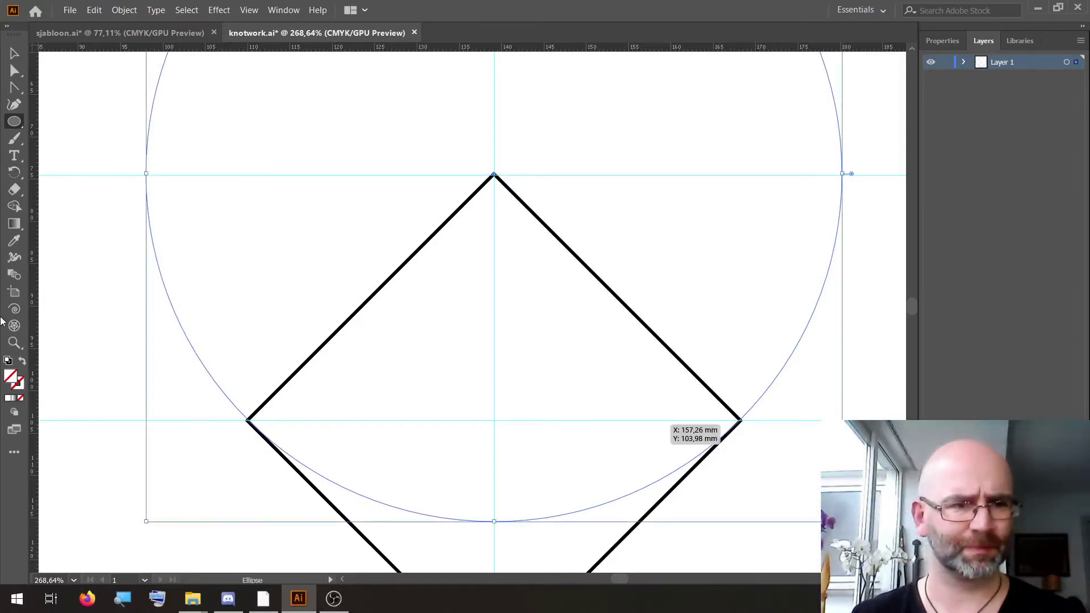
pyautogui.click(8, 360)
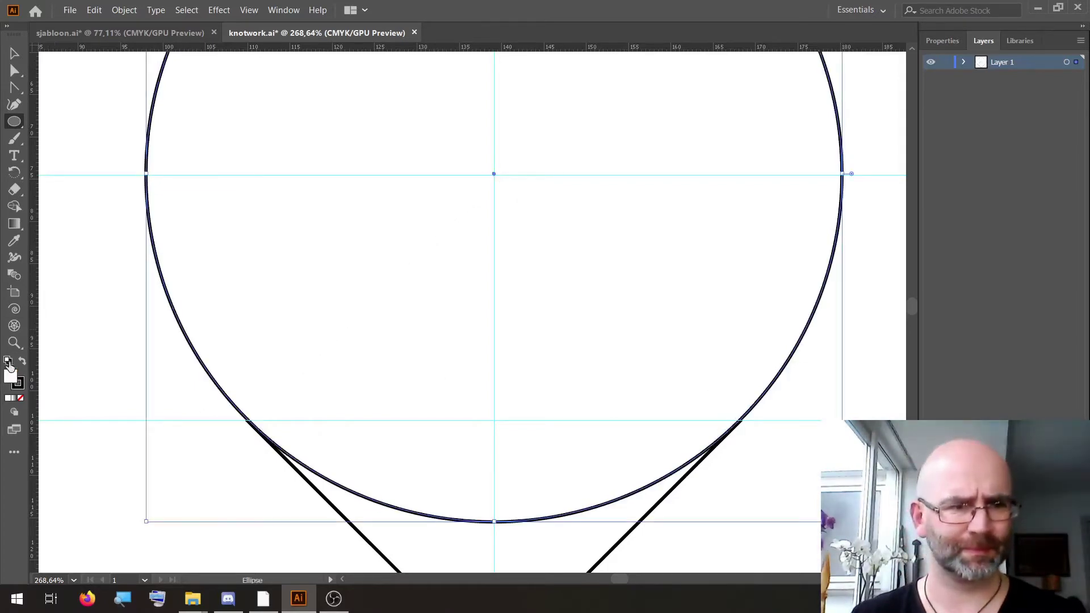
pyautogui.click(21, 399)
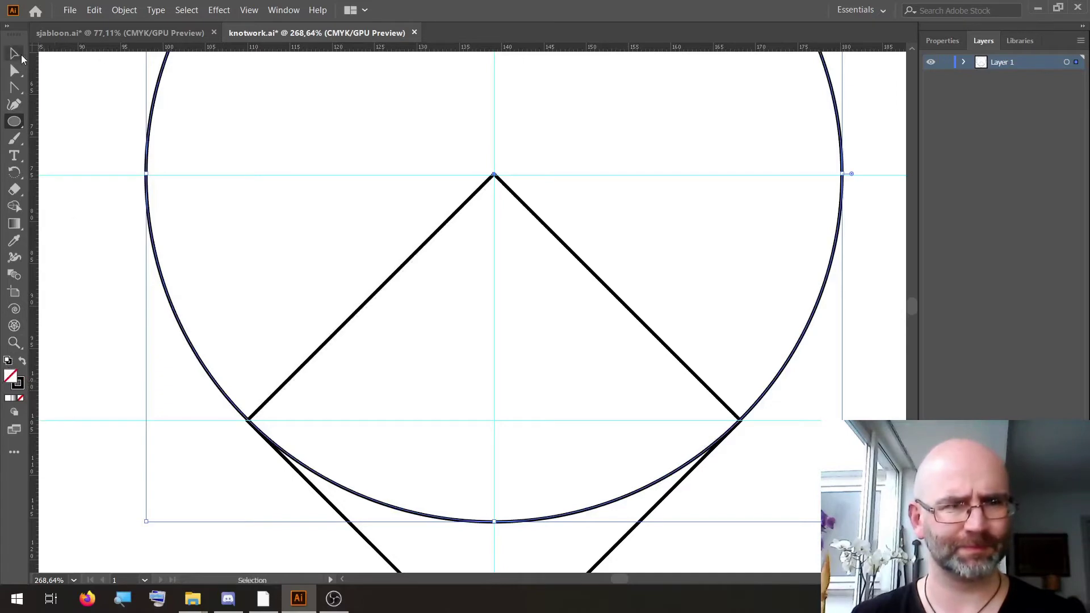
# - Deselect the circle and zoom in on the diamond's left corner
pyautogui.press('v')
pyautogui.click(255, 383)
pyautogui.scroll(-2, 254, 384)
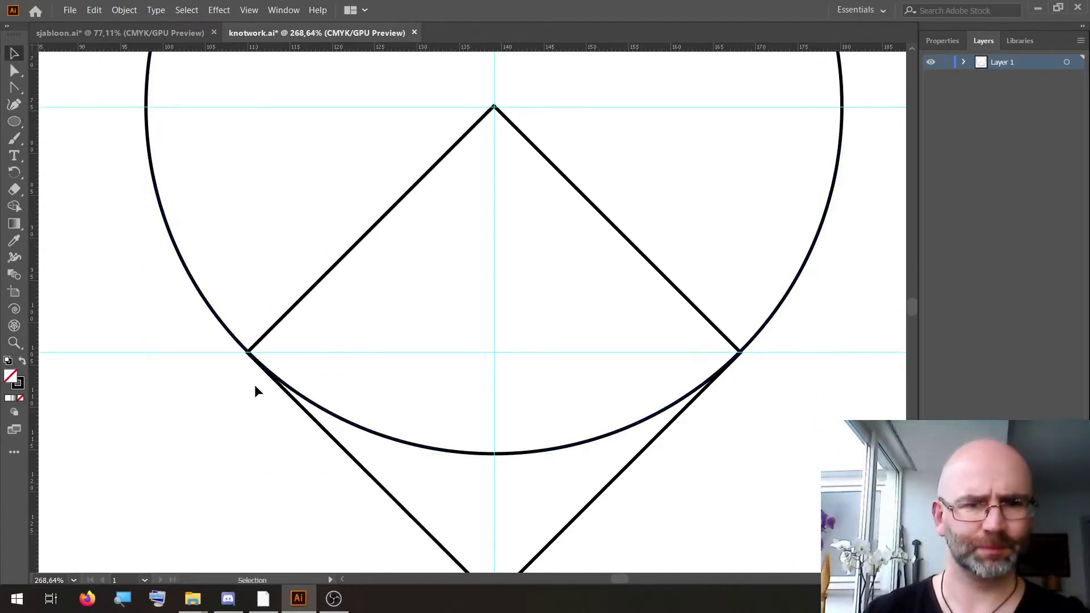
pyautogui.scroll(-2, 255, 384)
pyautogui.click(14, 342)
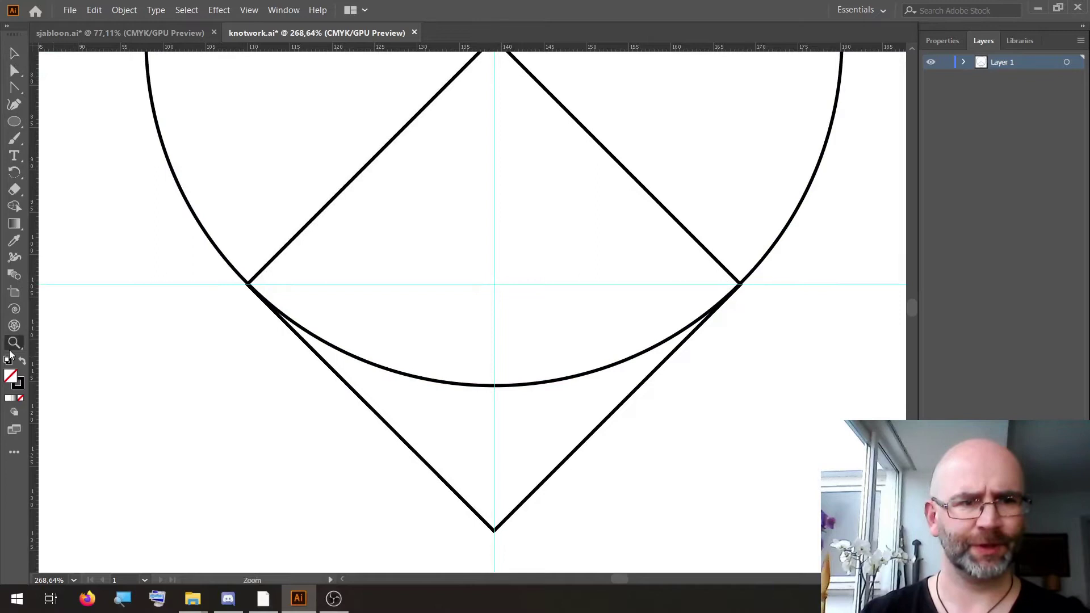
pyautogui.moveTo(229, 332); pyautogui.dragTo(467, 195)
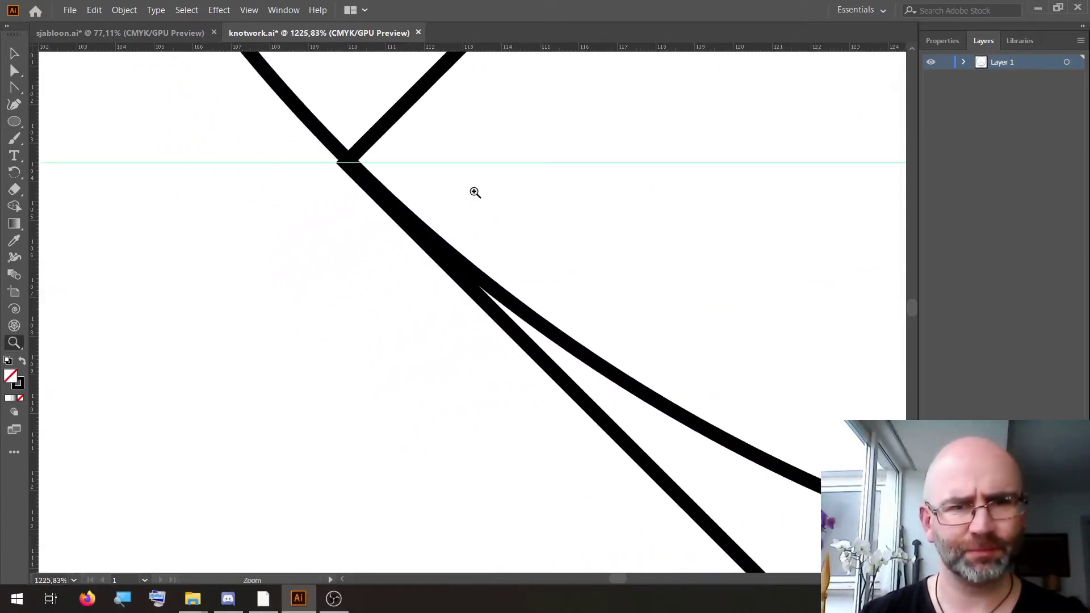
pyautogui.scroll(2, 365, 364)
pyautogui.scroll(1, 365, 363)
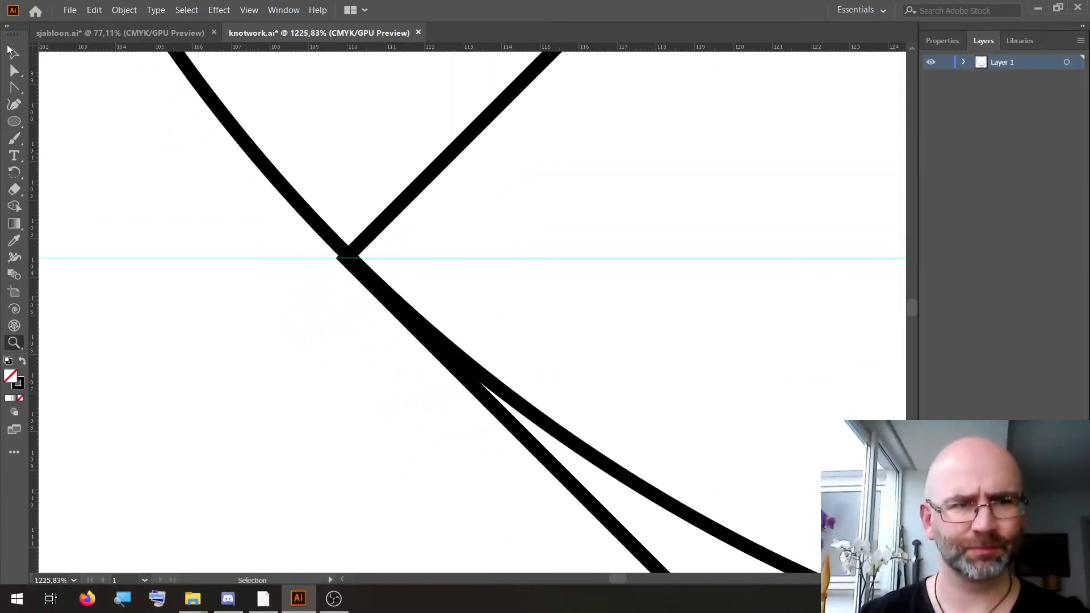
# - Nudge the diamond's diagonal path onto the circle, then fit the artboard with Ctrl+0
pyautogui.click(14, 53)
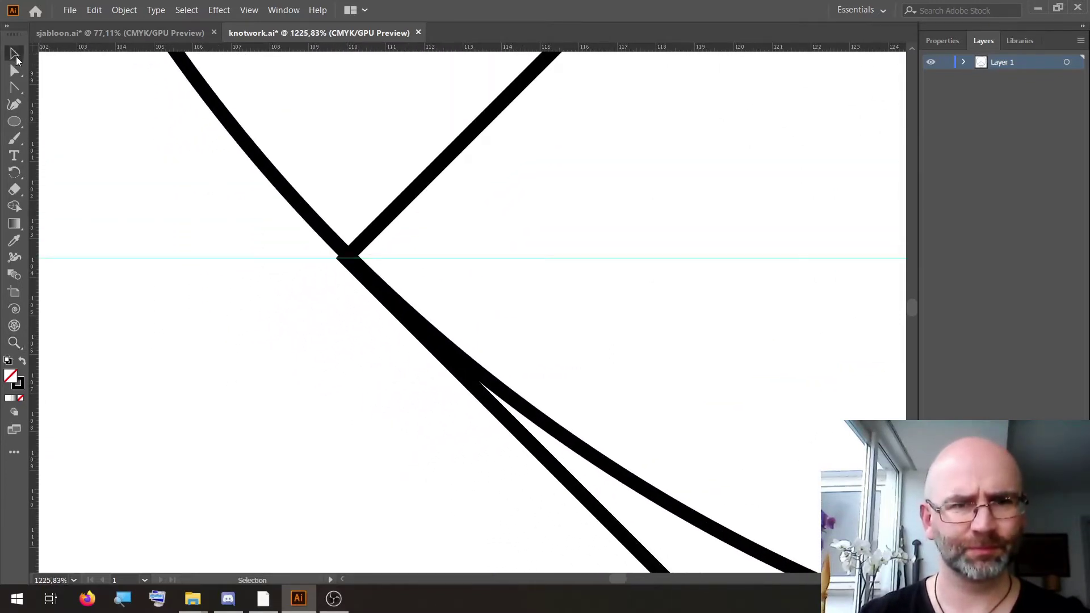
pyautogui.click(477, 130)
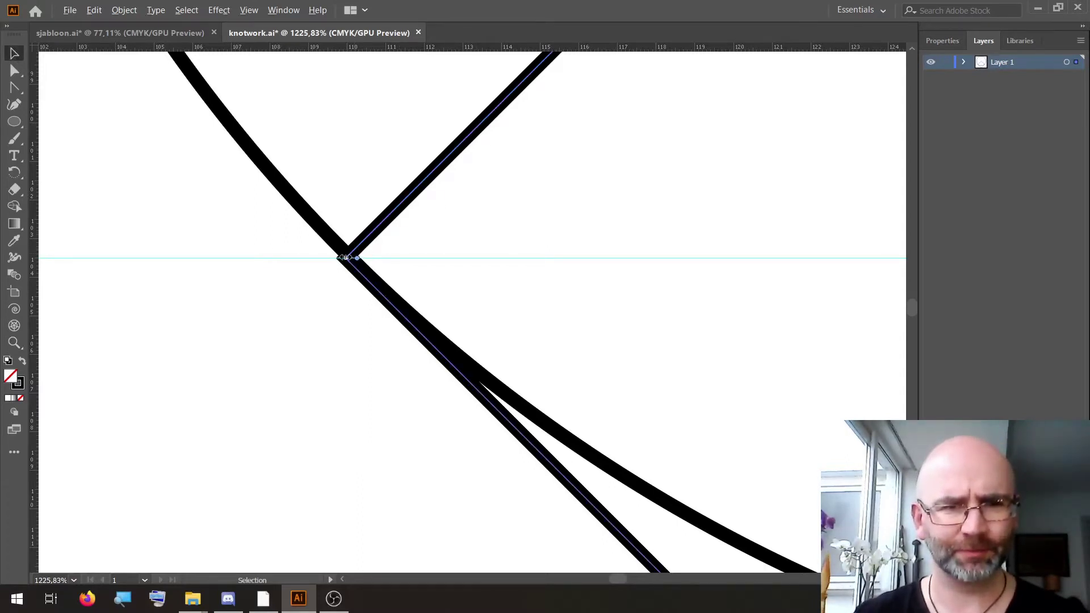
pyautogui.moveTo(346, 258); pyautogui.dragTo(347, 256)
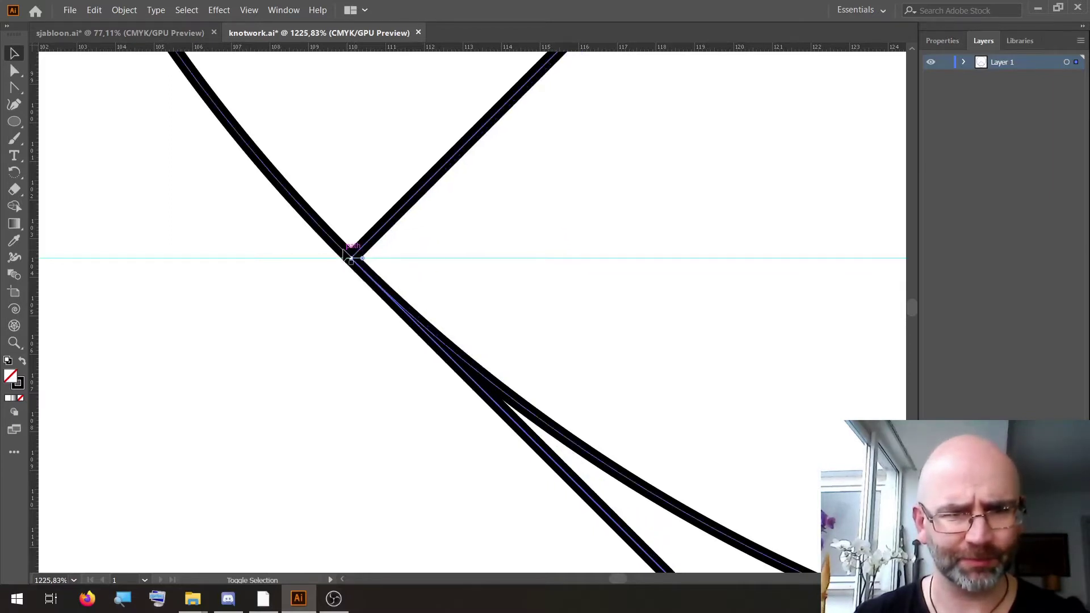
pyautogui.click(314, 319)
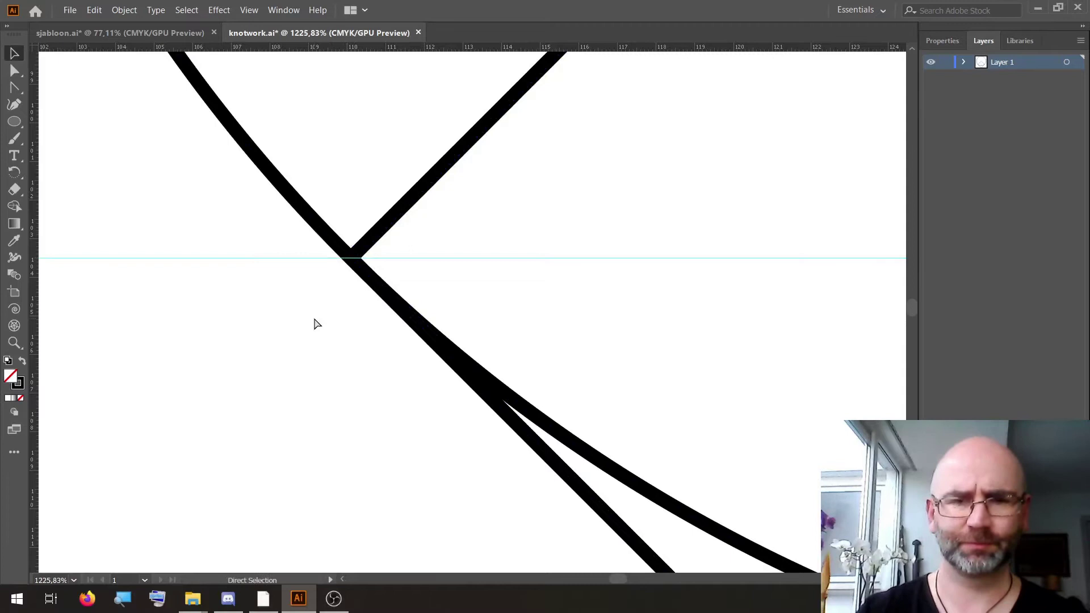
pyautogui.hotkey('ctrl', '0')
# - Unite the circle and diamond with Pathfinder into one teardrop and reselect it
pyautogui.click(13, 53)
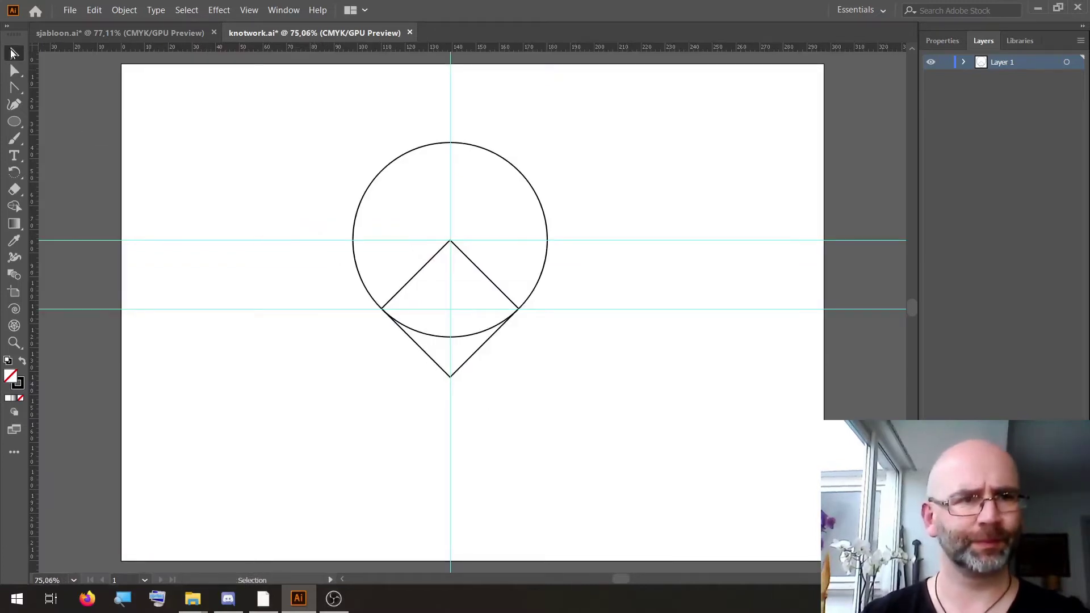
pyautogui.moveTo(333, 162); pyautogui.dragTo(533, 374)
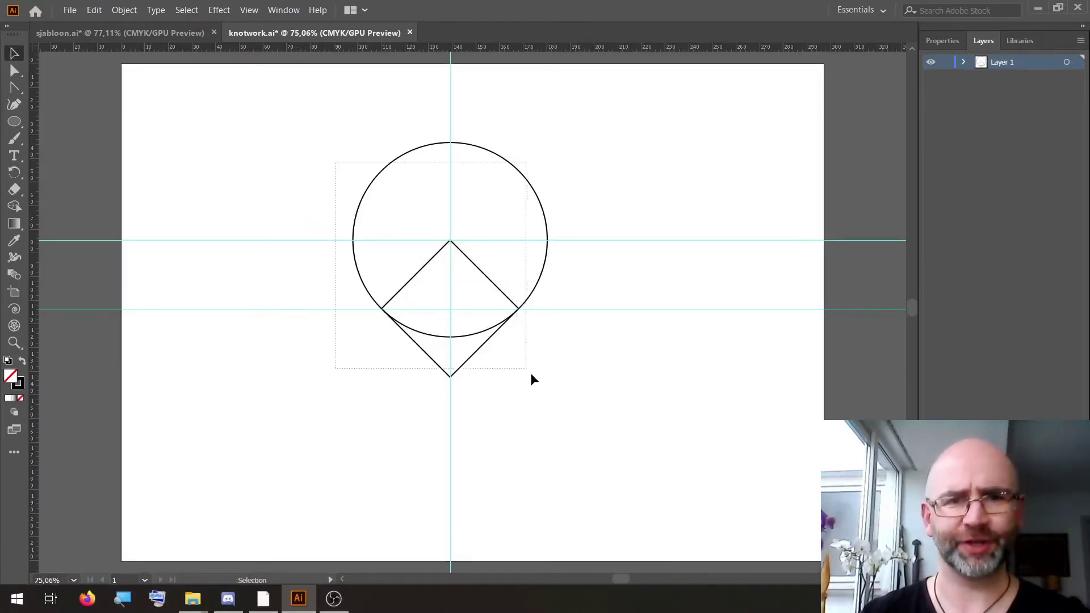
pyautogui.click(951, 39)
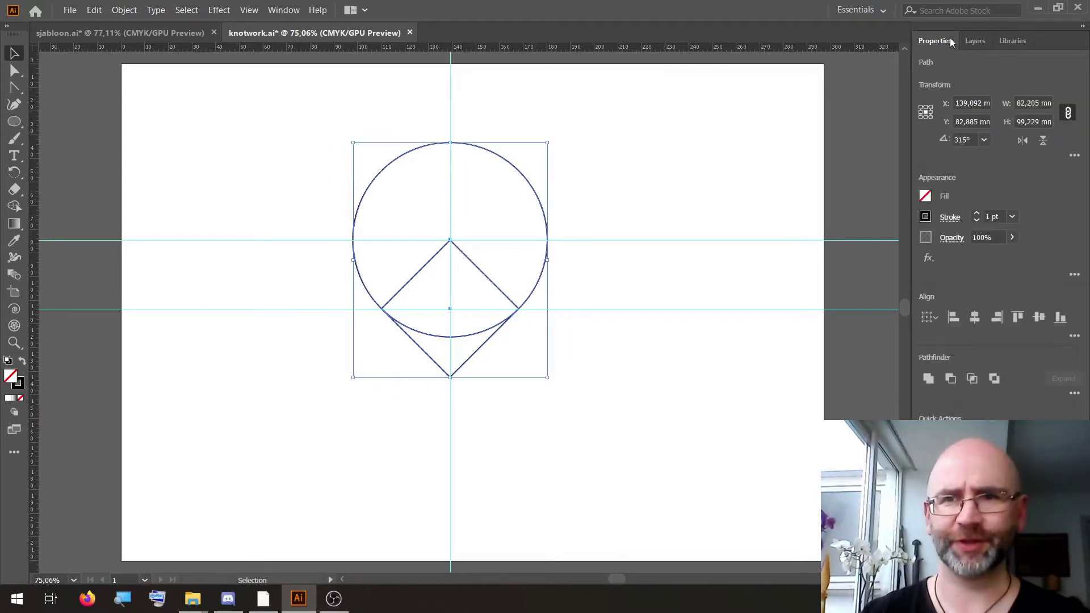
pyautogui.click(935, 386)
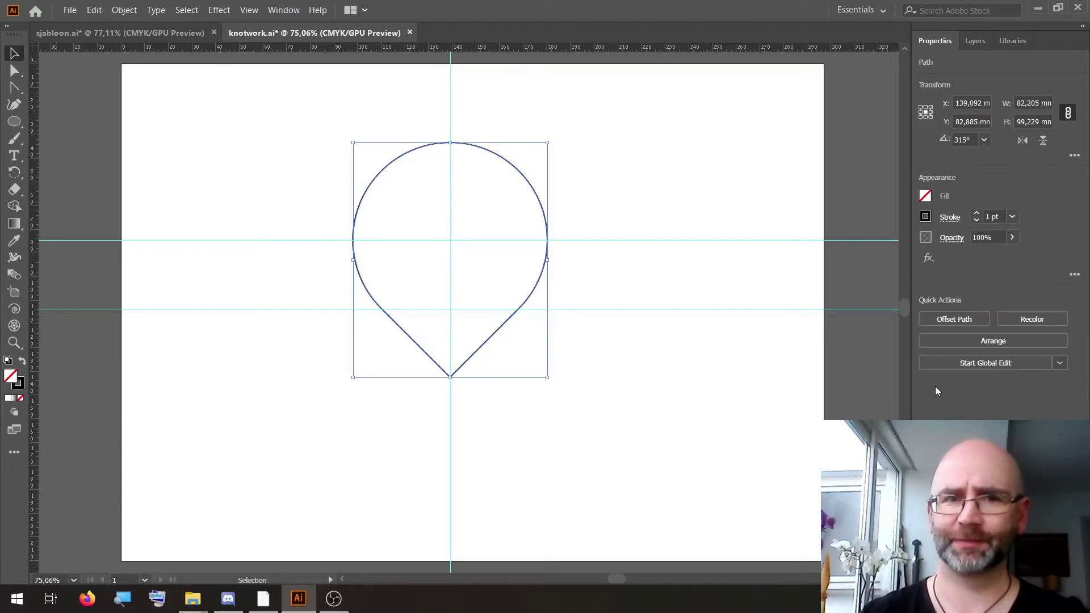
pyautogui.click(720, 383)
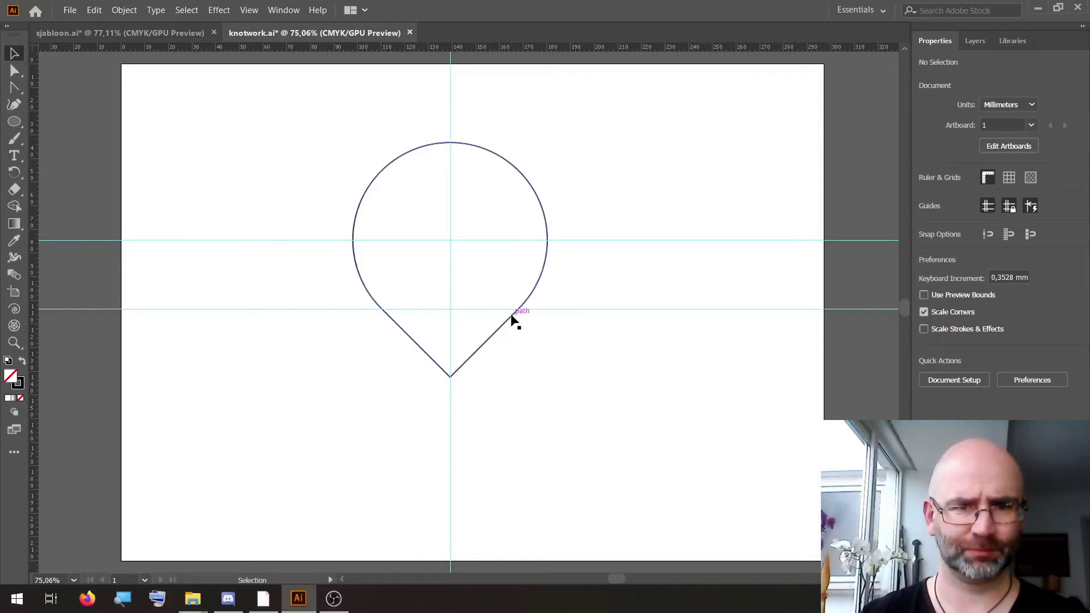
pyautogui.click(536, 193)
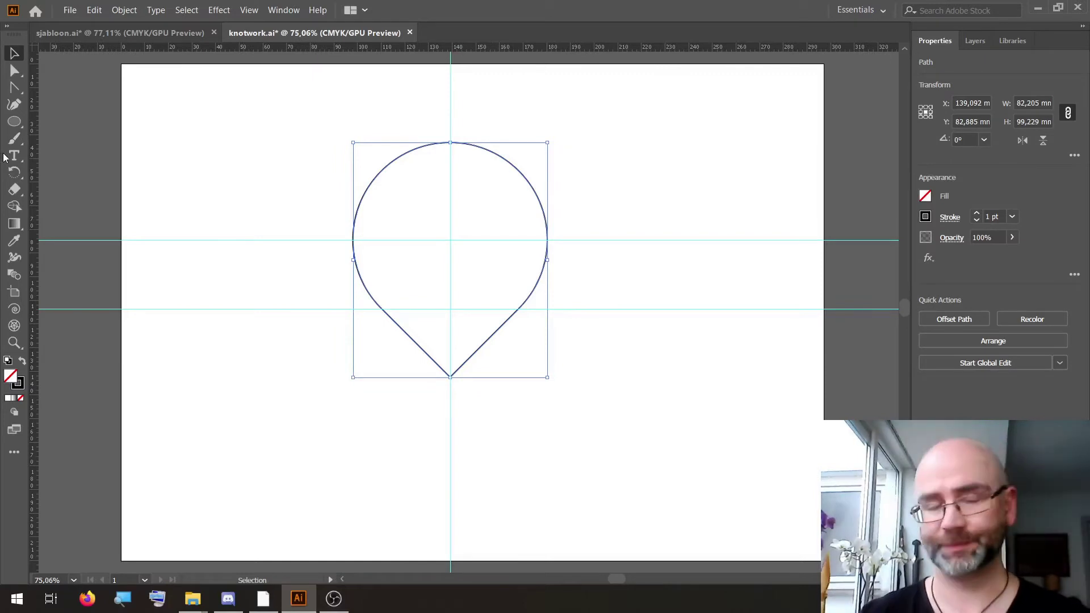
pyautogui.click(10, 177)
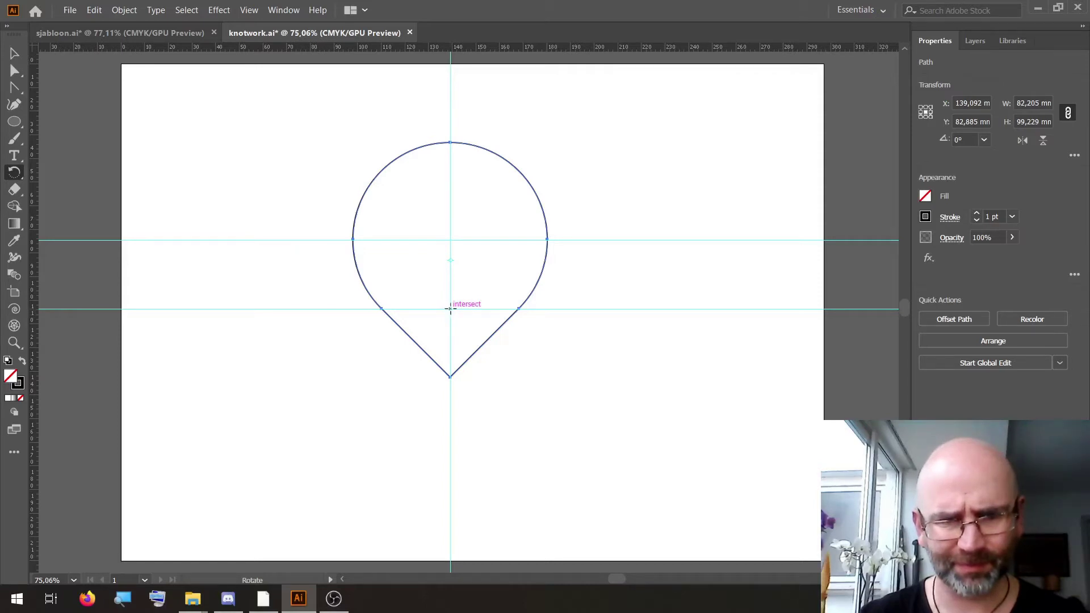
# - Copy the teardrop rotated 90° around the guide intersection, repeating twice for four lobes
pyautogui.keyDown('alt'); pyautogui.click(450, 310); pyautogui.keyUp('alt')
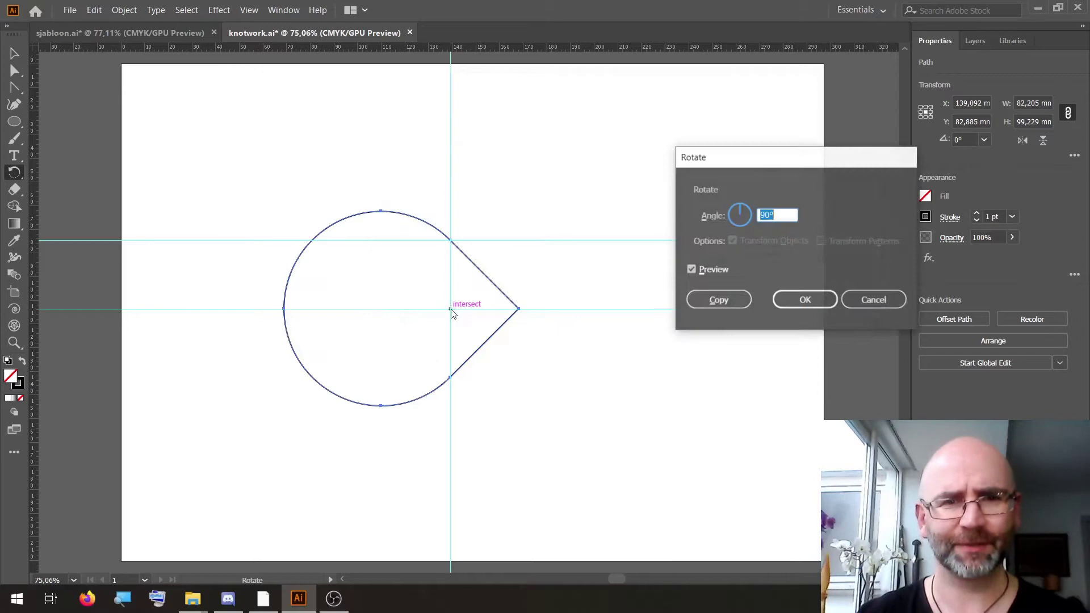
pyautogui.click(721, 300)
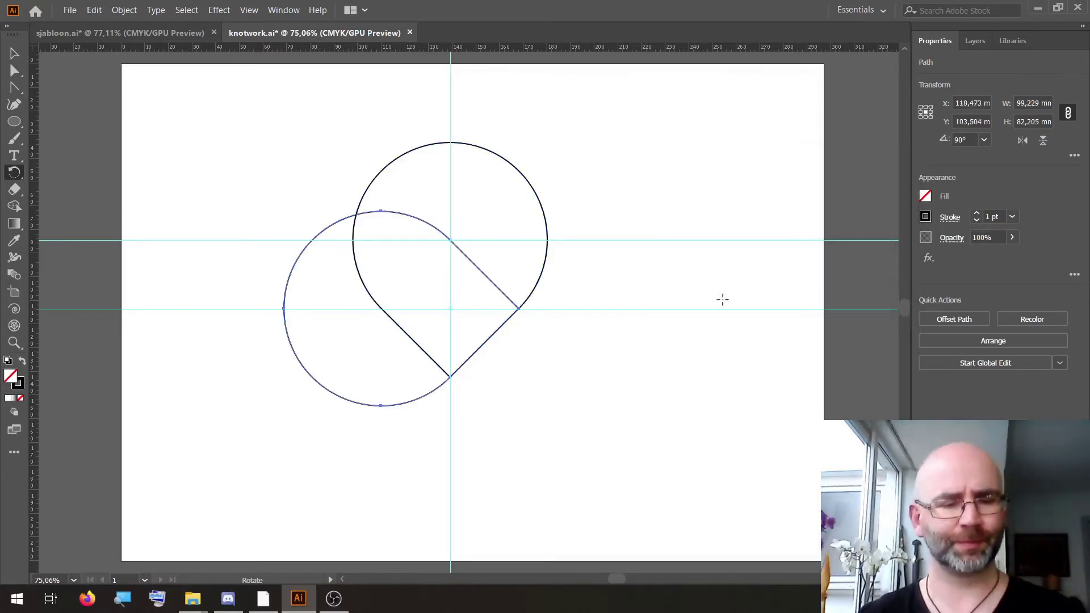
pyautogui.press('v')
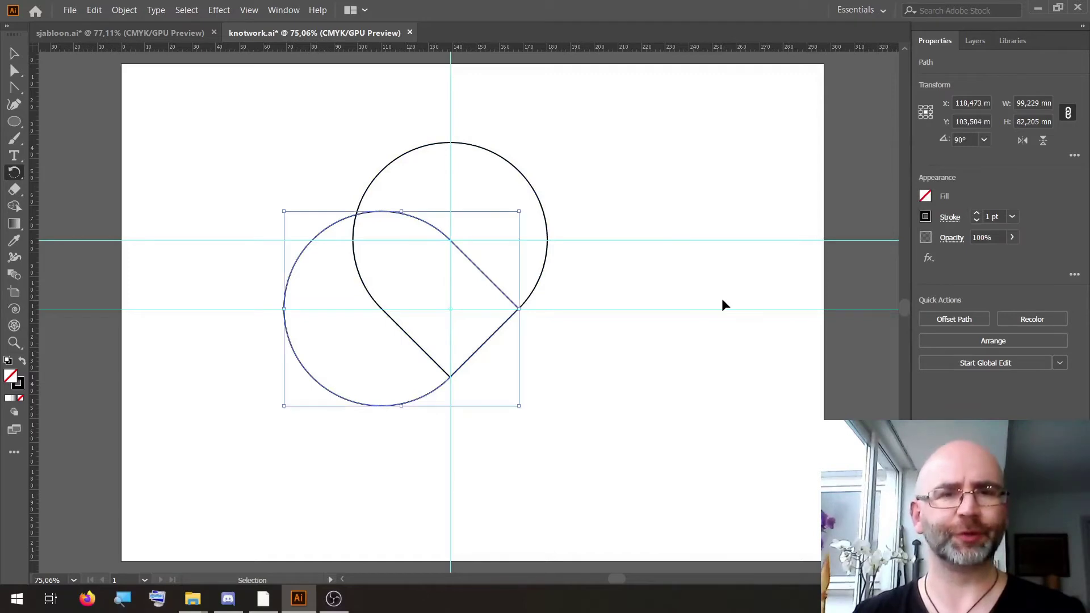
pyautogui.hotkey('ctrl', 'd')
pyautogui.press('r')
pyautogui.hotkey('ctrl', 'd')
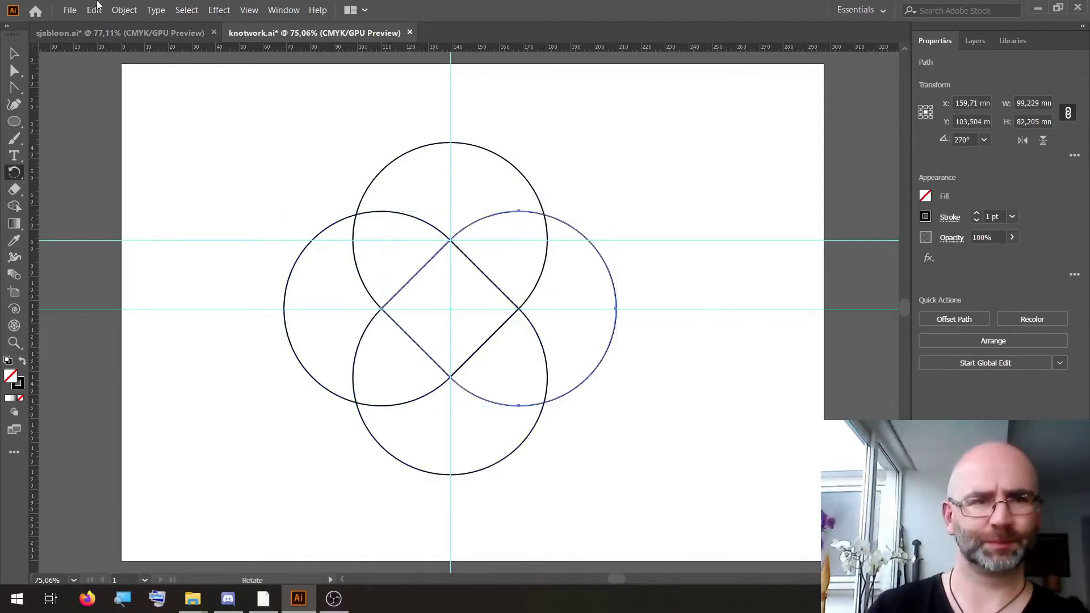
pyautogui.click(14, 54)
pyautogui.click(230, 128)
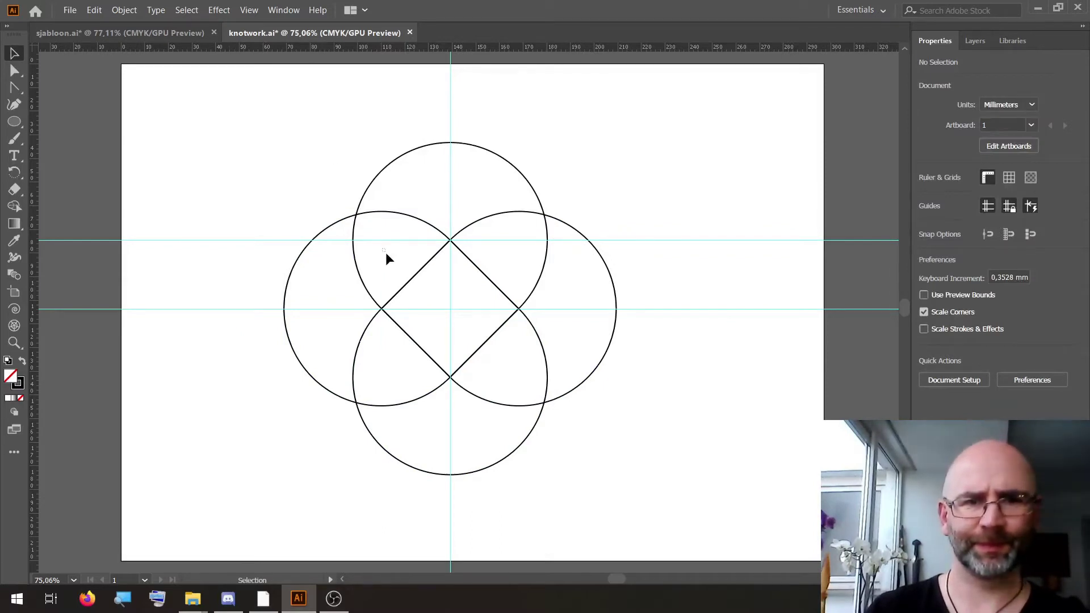
# - Select all four lobes and Alt+Shift-scale a centred copy down to 78.81 mm wide
pyautogui.moveTo(382, 248); pyautogui.dragTo(540, 403)
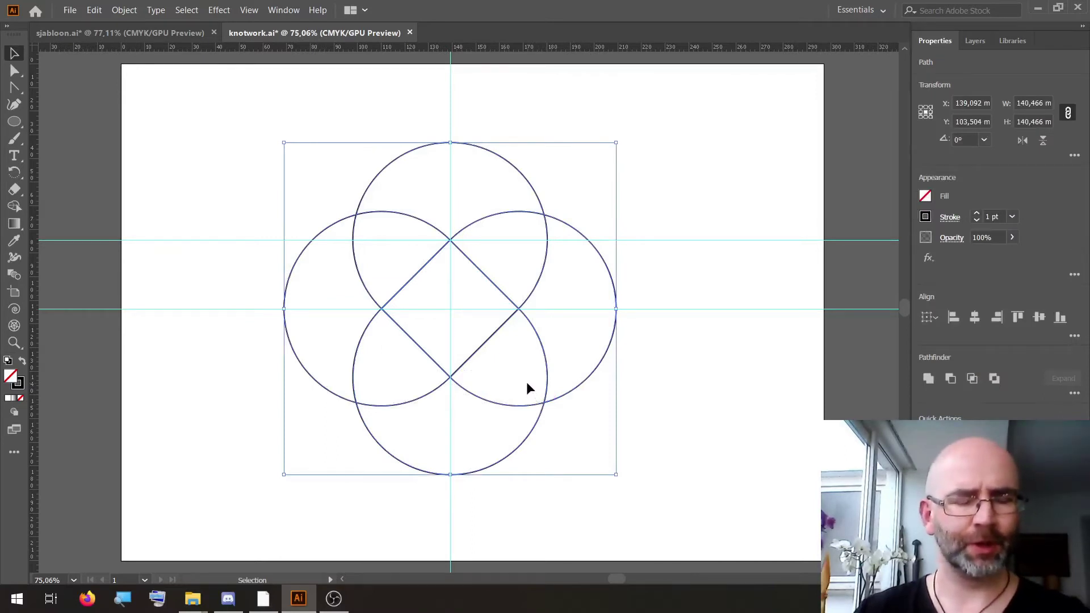
pyautogui.press('a')
pyautogui.press('v')
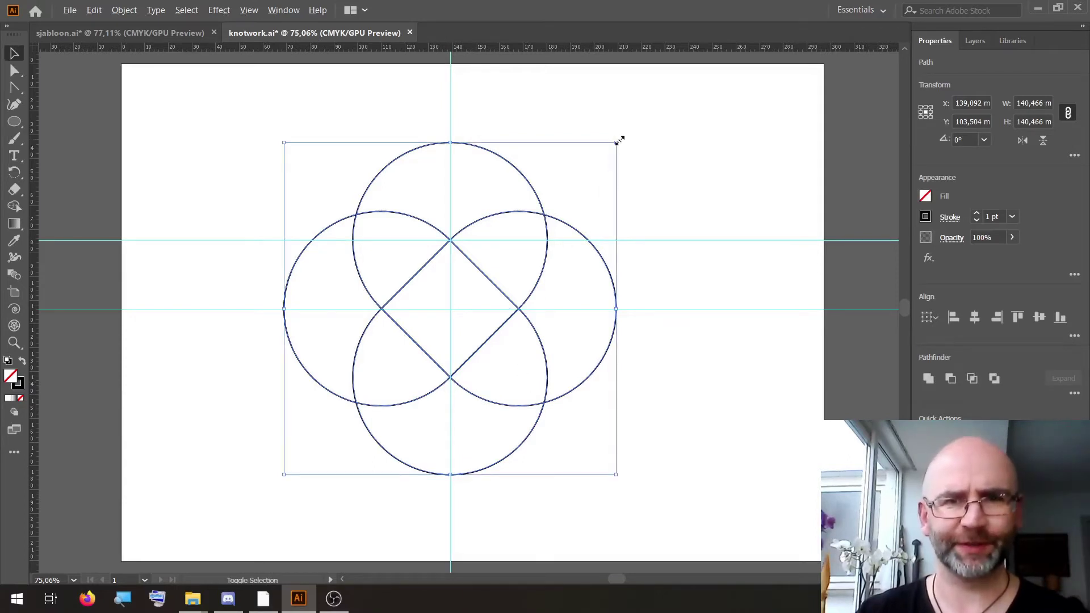
pyautogui.moveTo(619, 141); pyautogui.dragTo(565, 188)
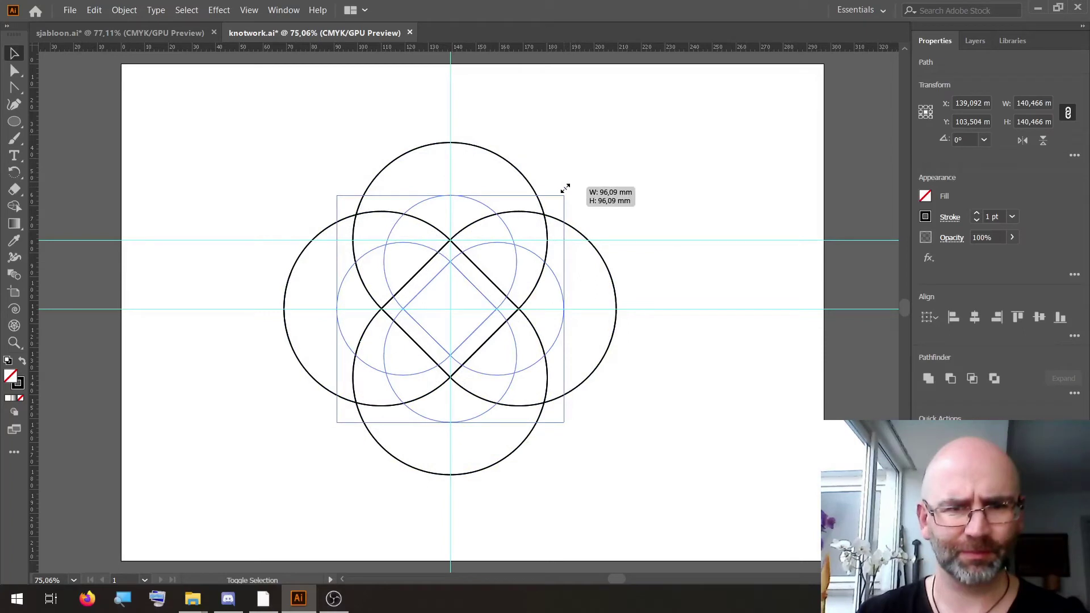
pyautogui.moveTo(565, 189); pyautogui.dragTo(545, 196)
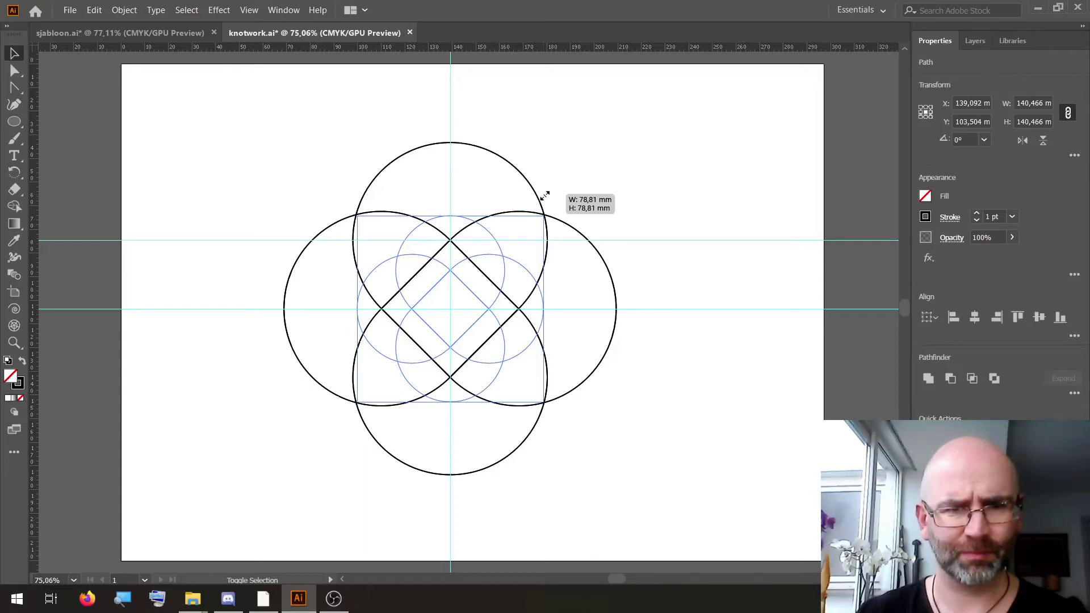
pyautogui.moveTo(545, 195); pyautogui.dragTo(542, 193)
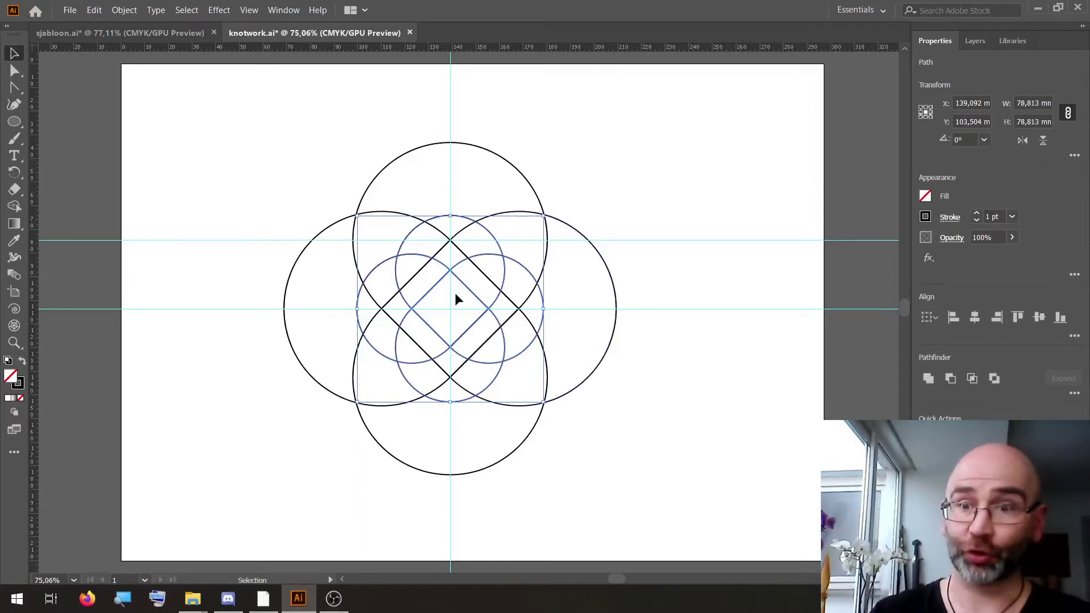
# - Align the small knot's stroke to inside at 20 pt weight, then select the top and right circles
pyautogui.click(950, 217)
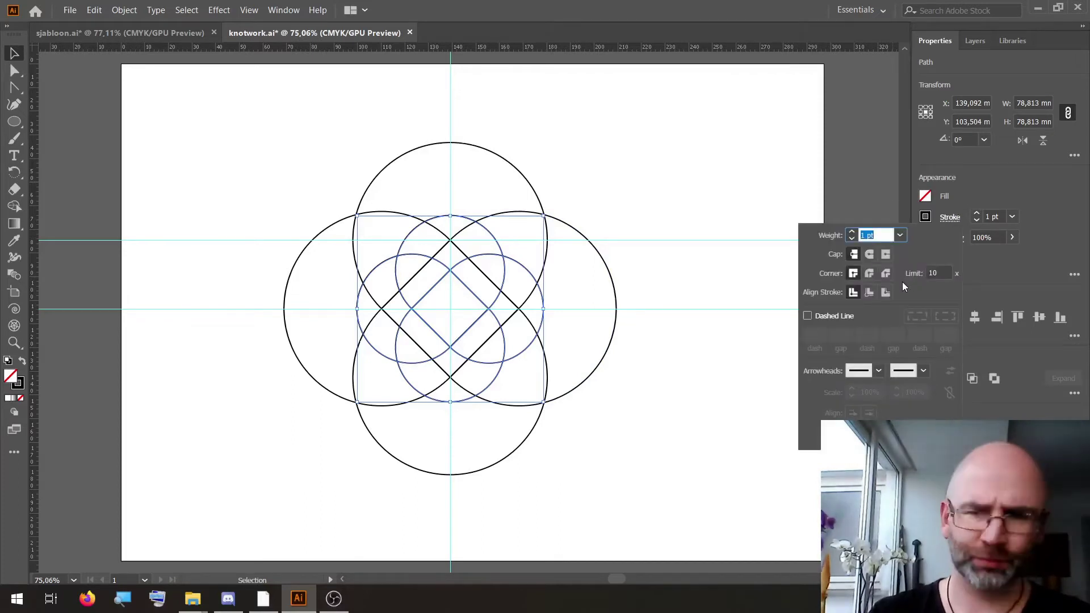
pyautogui.click(869, 292)
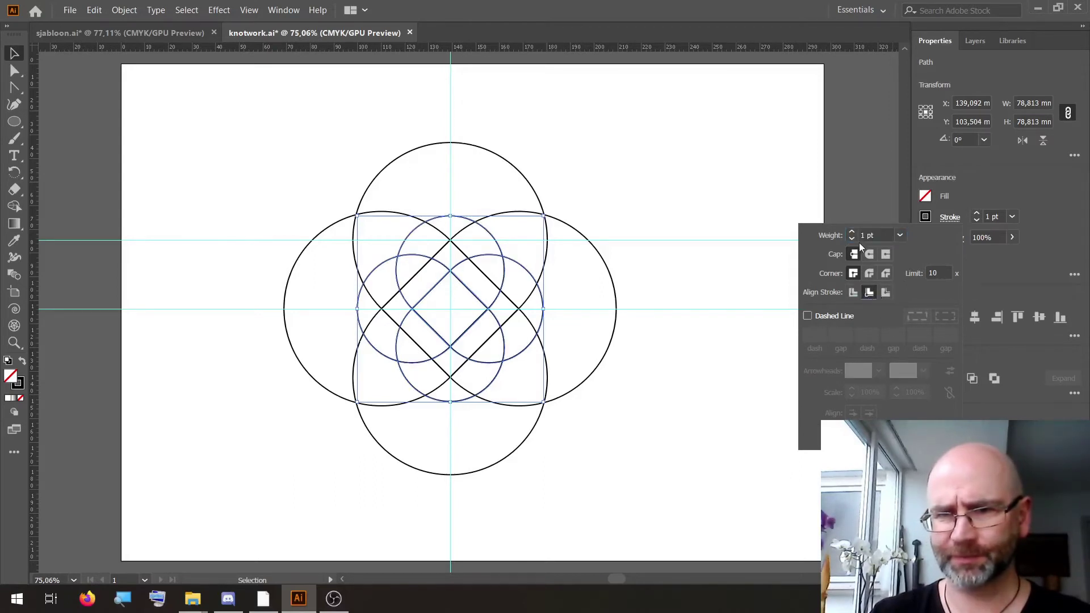
pyautogui.click(850, 232)
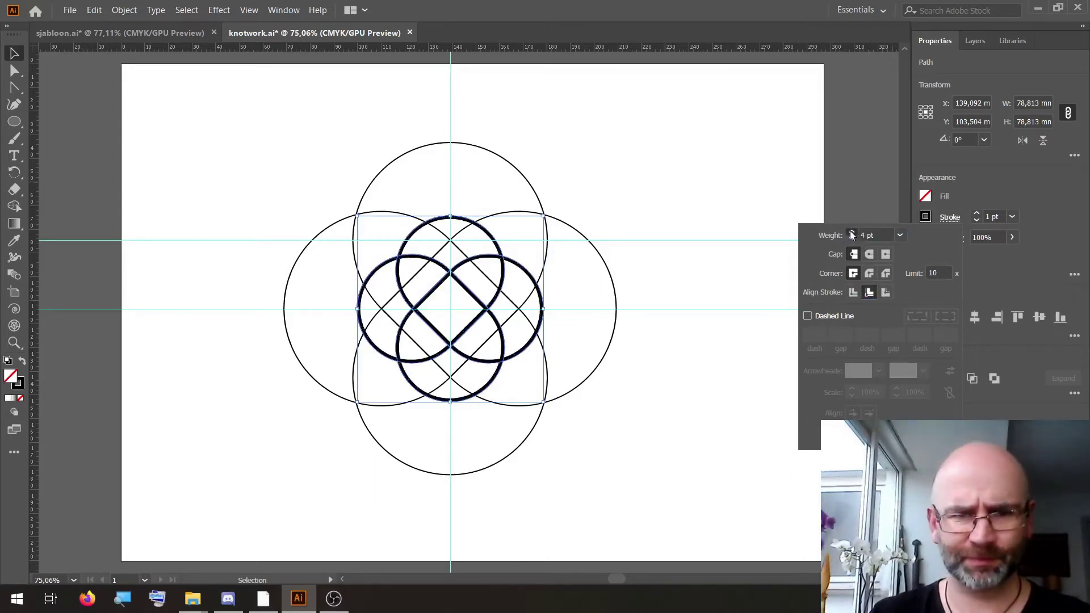
pyautogui.click(851, 232)
pyautogui.click(850, 232)
pyautogui.click(850, 232)
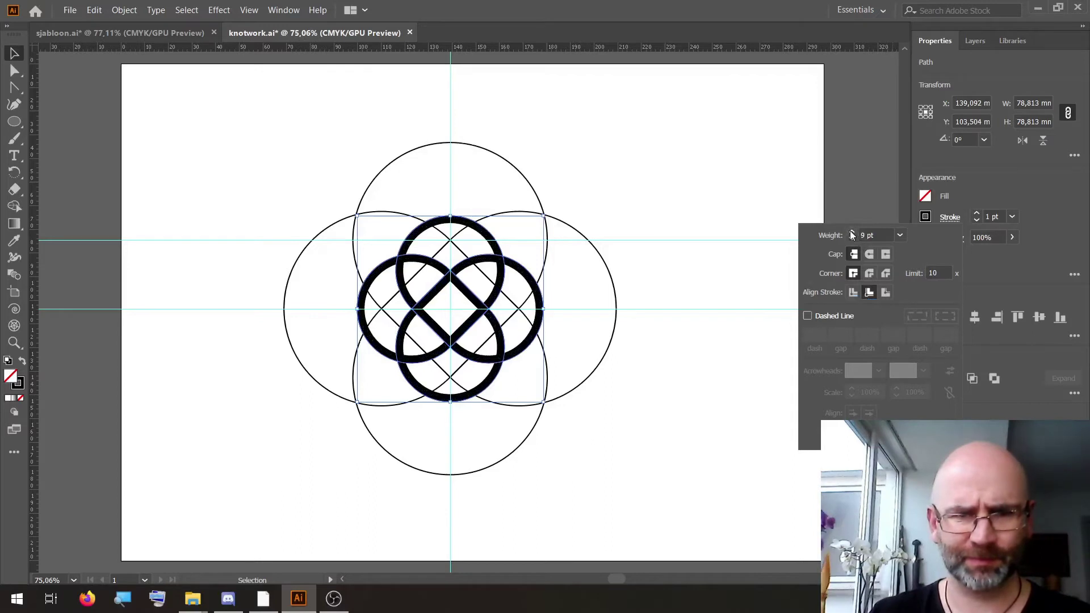
pyautogui.click(850, 232)
pyautogui.click(850, 232)
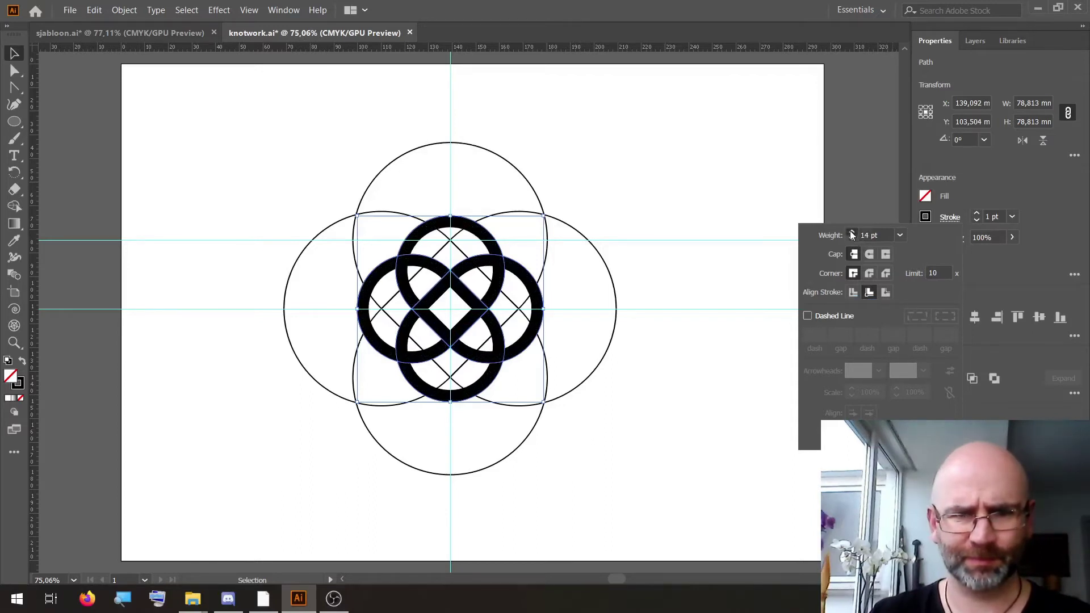
pyautogui.click(851, 232)
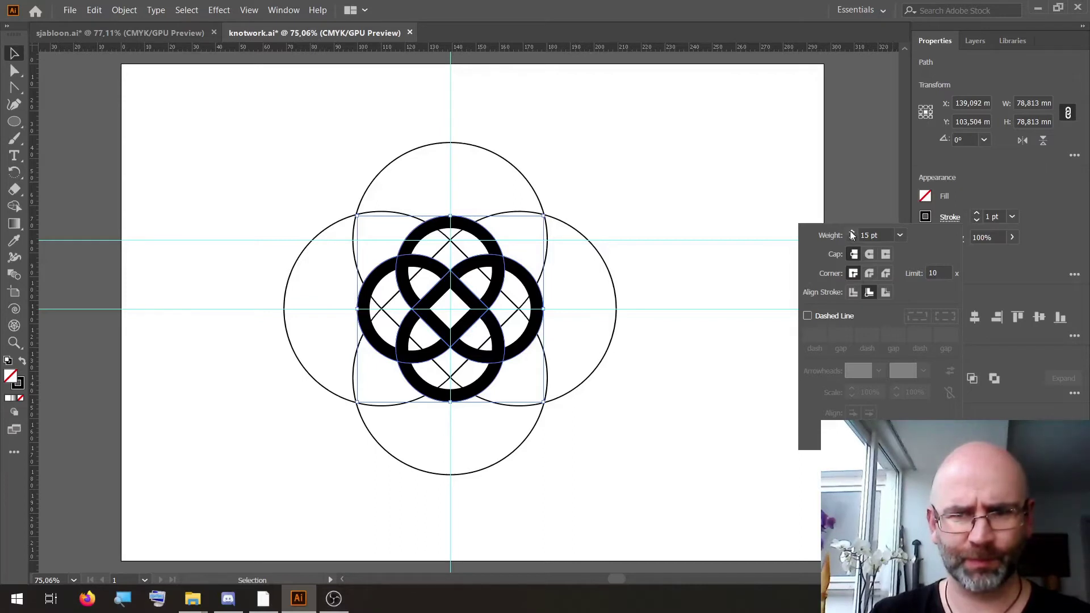
pyautogui.click(850, 231)
pyautogui.click(851, 231)
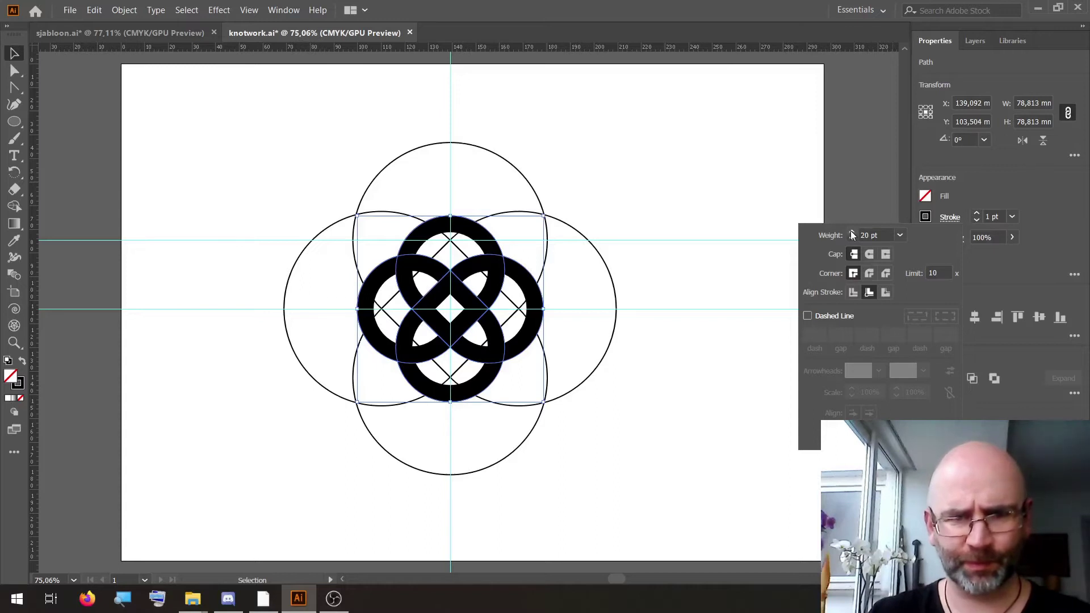
pyautogui.click(595, 167)
pyautogui.moveTo(587, 175); pyautogui.dragTo(509, 227)
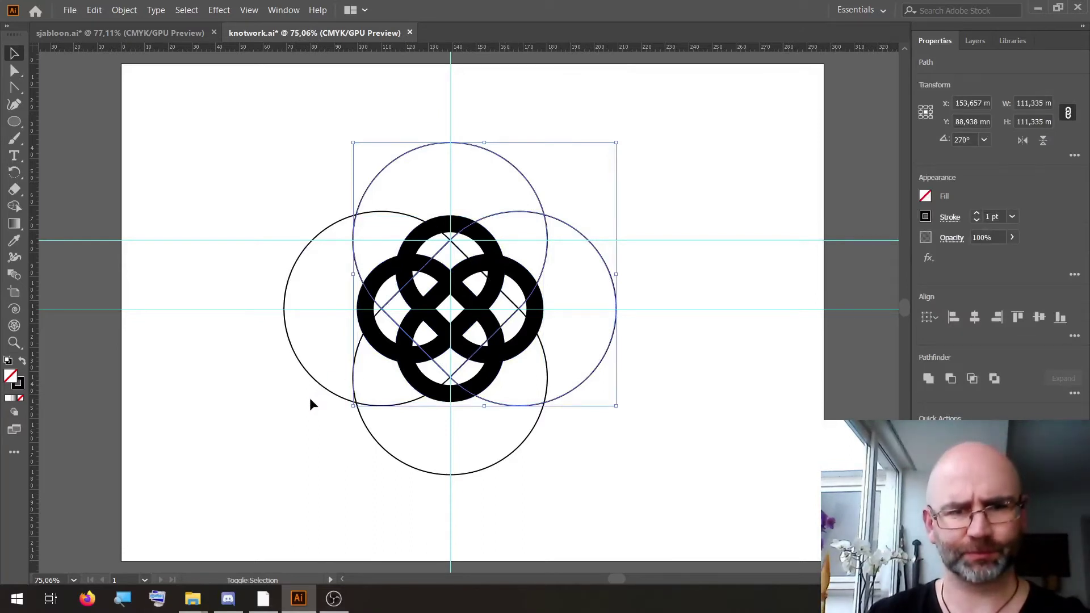
# - Add the left and bottom circles, align their strokes inside, and set weight to 20 pt
pyautogui.moveTo(311, 404); pyautogui.dragTo(388, 425)
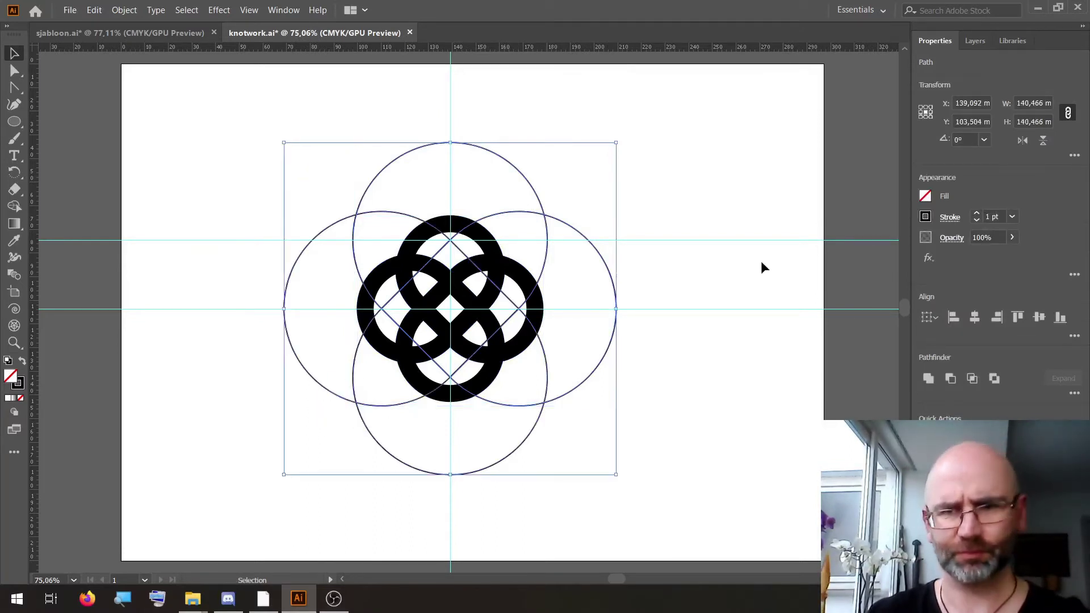
pyautogui.click(949, 217)
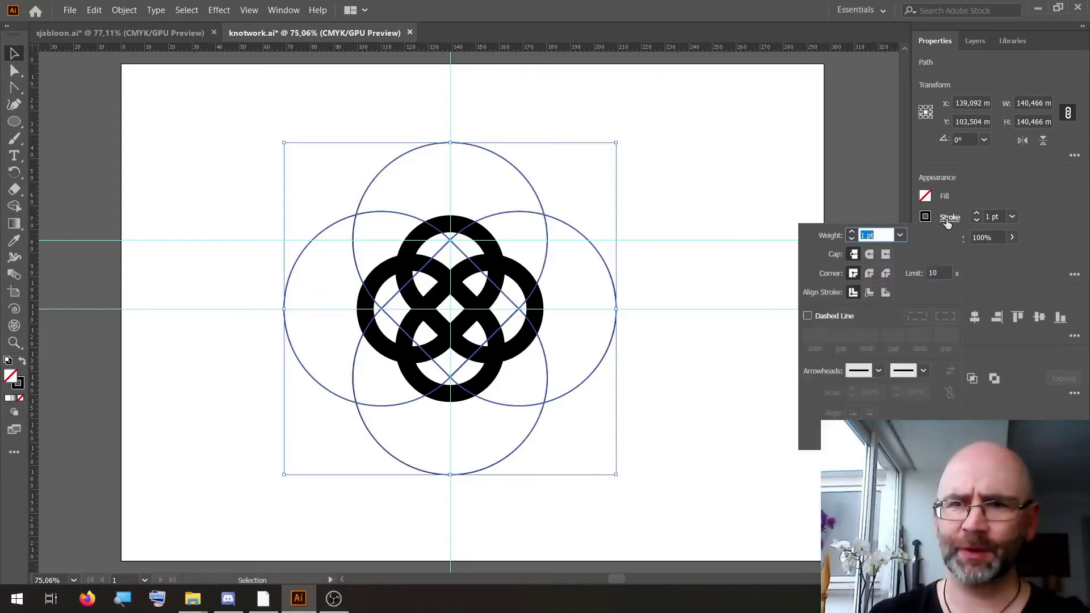
pyautogui.click(869, 294)
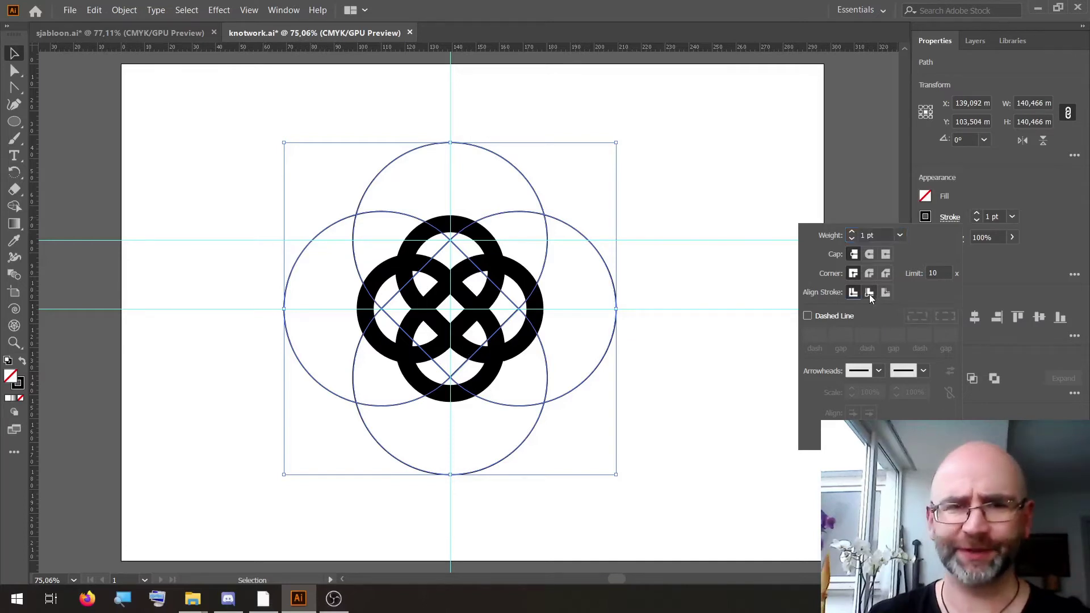
pyautogui.click(853, 232)
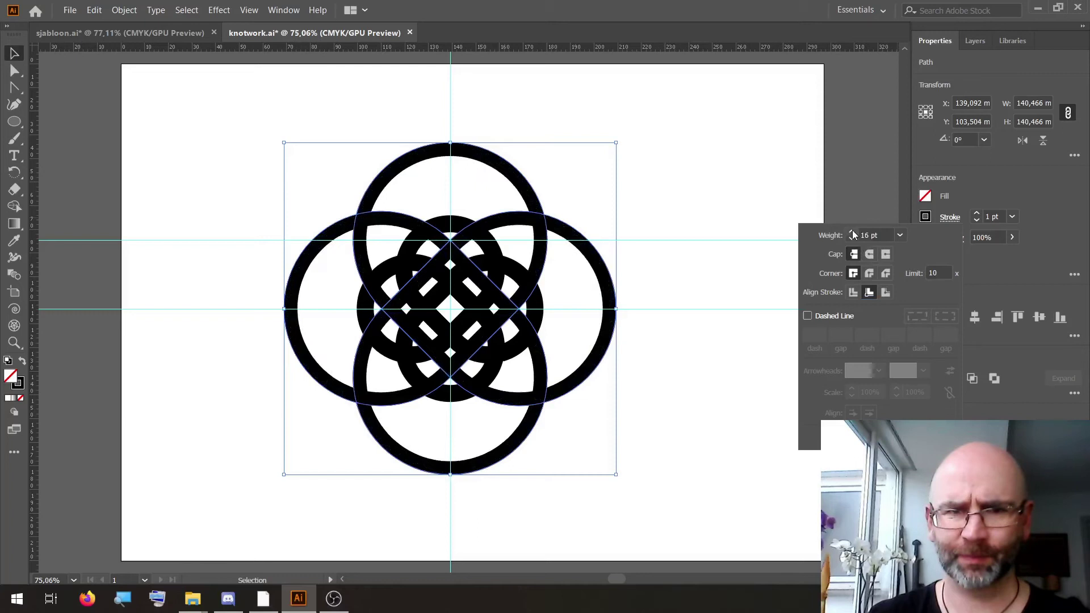
pyautogui.click(853, 232)
pyautogui.click(853, 233)
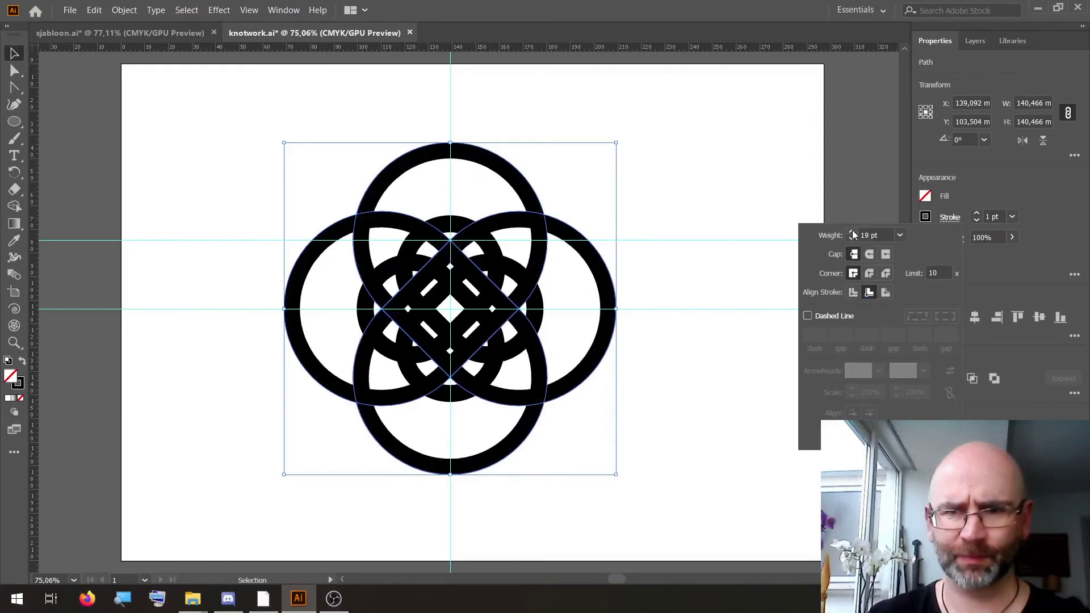
pyautogui.click(853, 232)
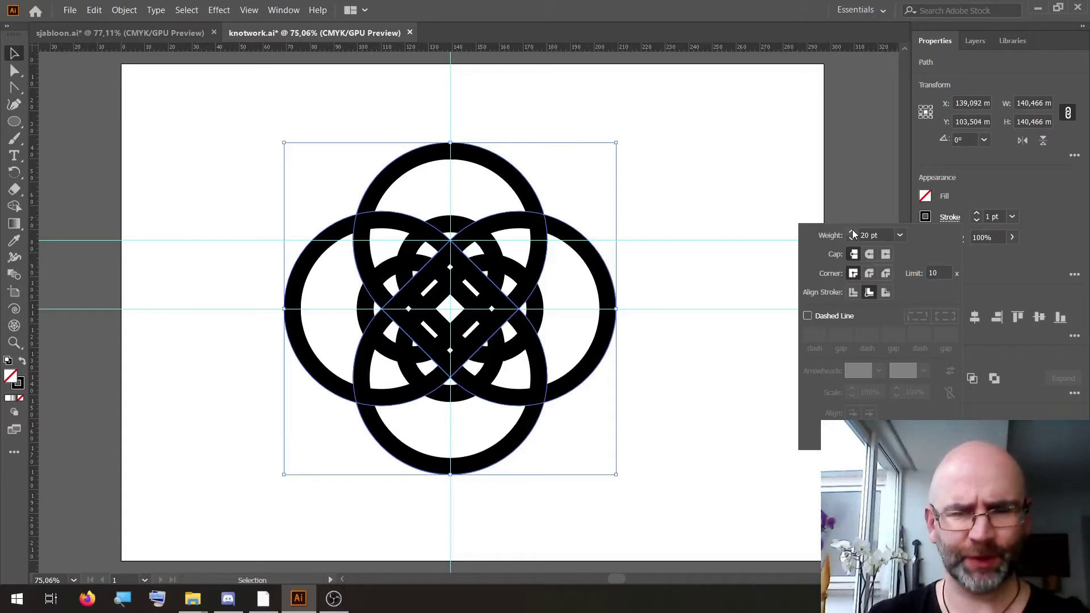
# - Rescale the top, right, bottom and left inner circles together to about 79 mm inside the outer rings
pyautogui.click(681, 175)
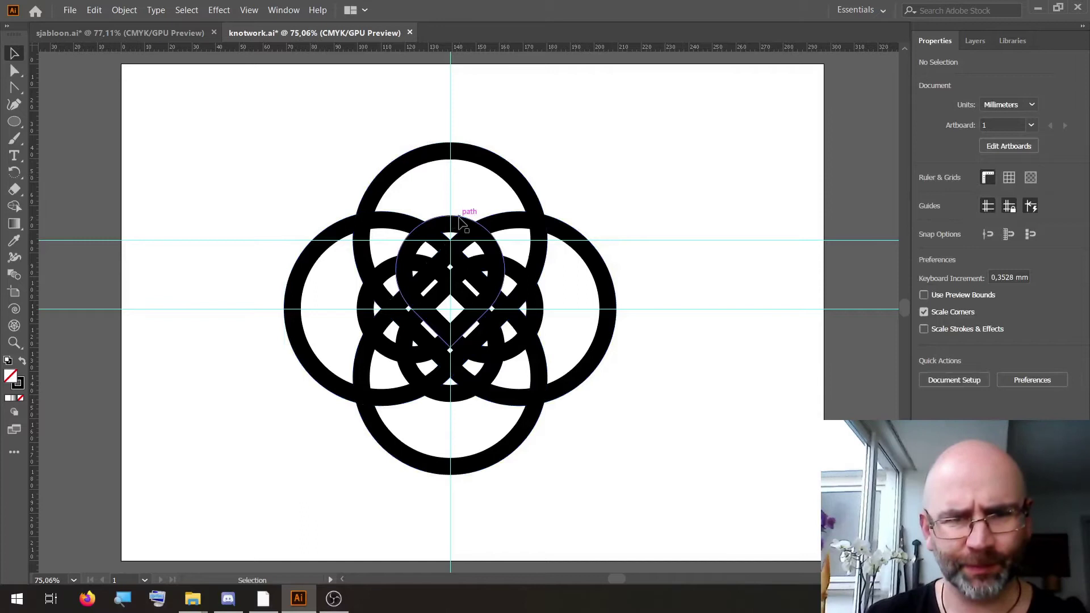
pyautogui.click(452, 224)
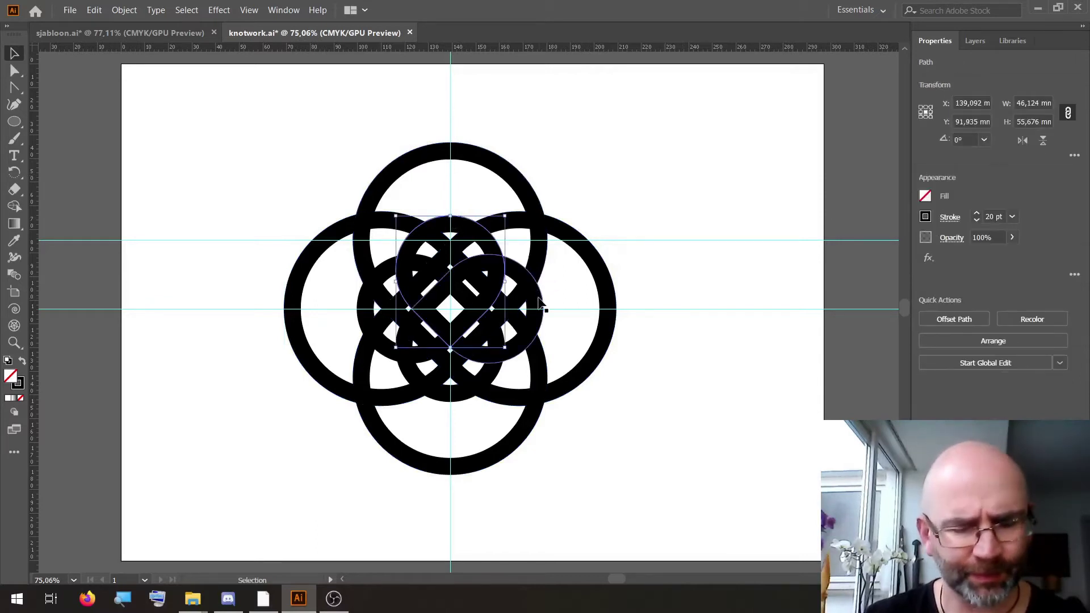
pyautogui.keyDown('shift'); pyautogui.click(539, 297); pyautogui.keyUp('shift')
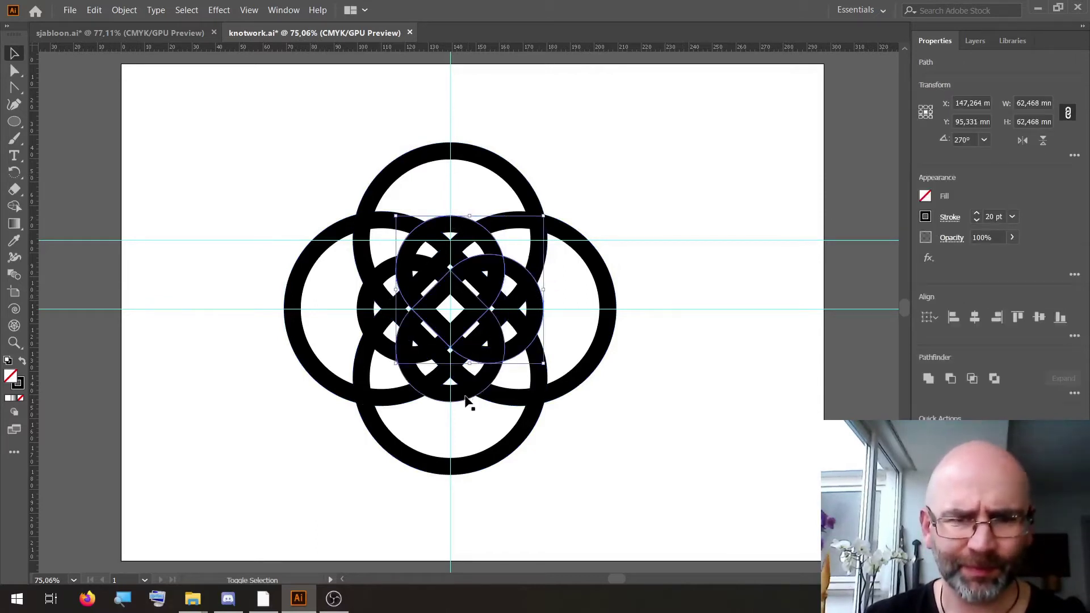
pyautogui.keyDown('shift'); pyautogui.click(464, 399); pyautogui.keyUp('shift')
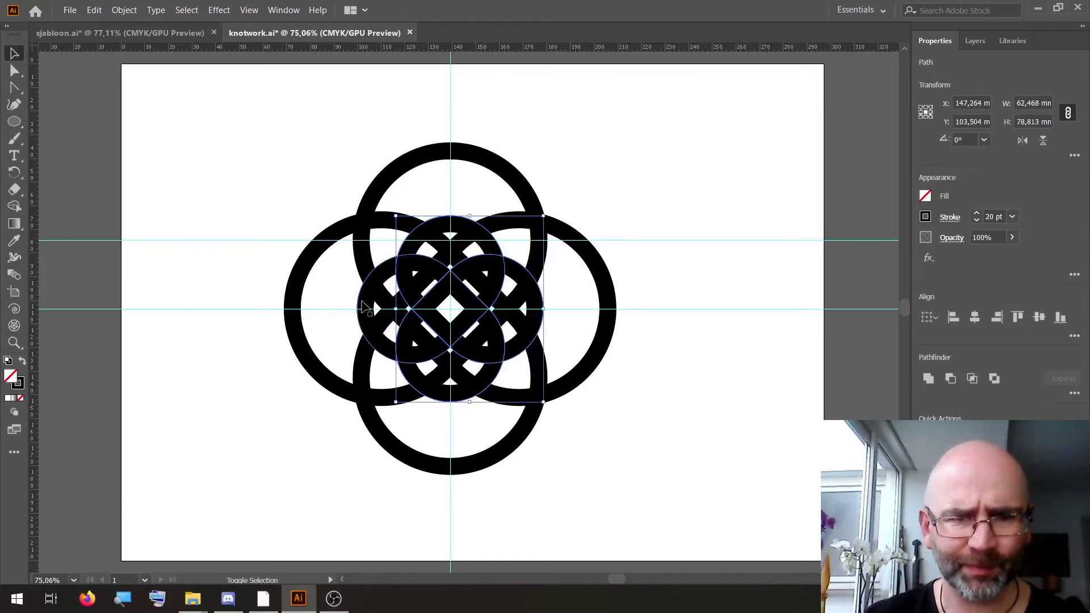
pyautogui.keyDown('shift'); pyautogui.click(357, 307); pyautogui.keyUp('shift')
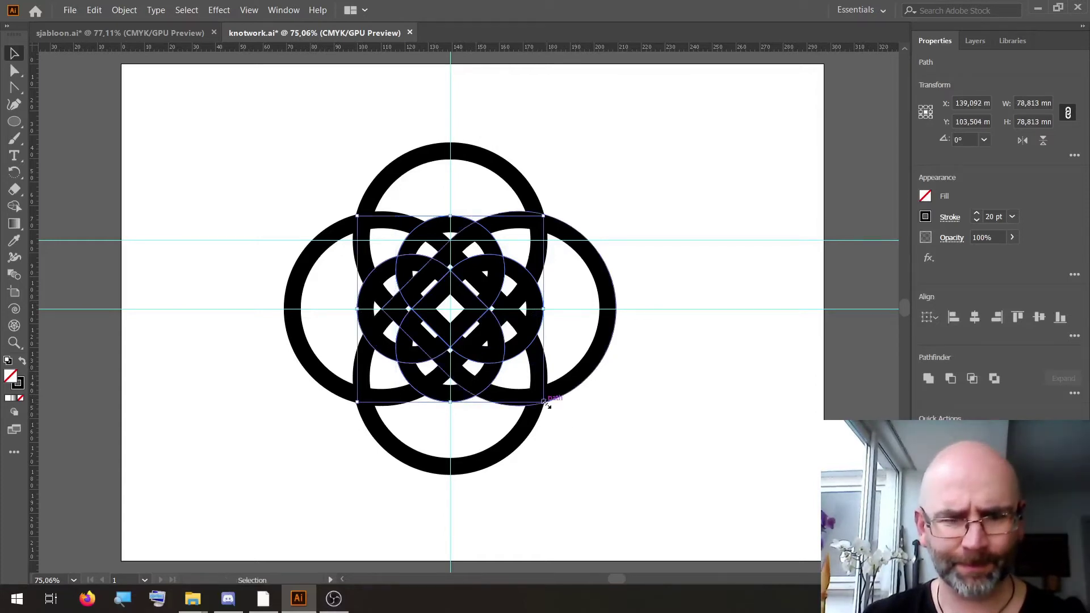
pyautogui.moveTo(544, 403); pyautogui.dragTo(555, 413)
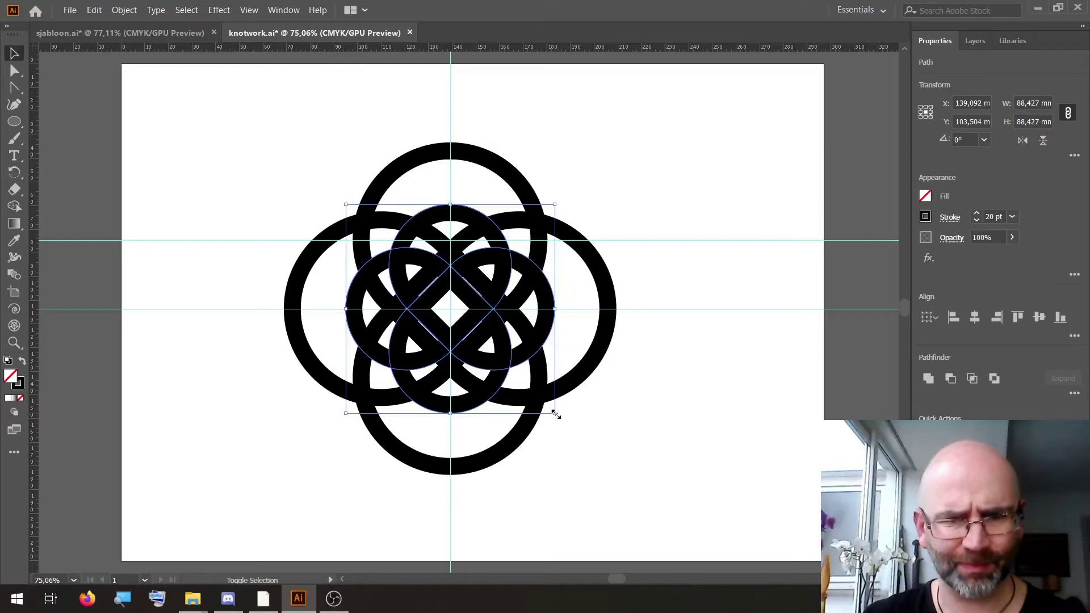
pyautogui.moveTo(555, 412); pyautogui.dragTo(542, 408)
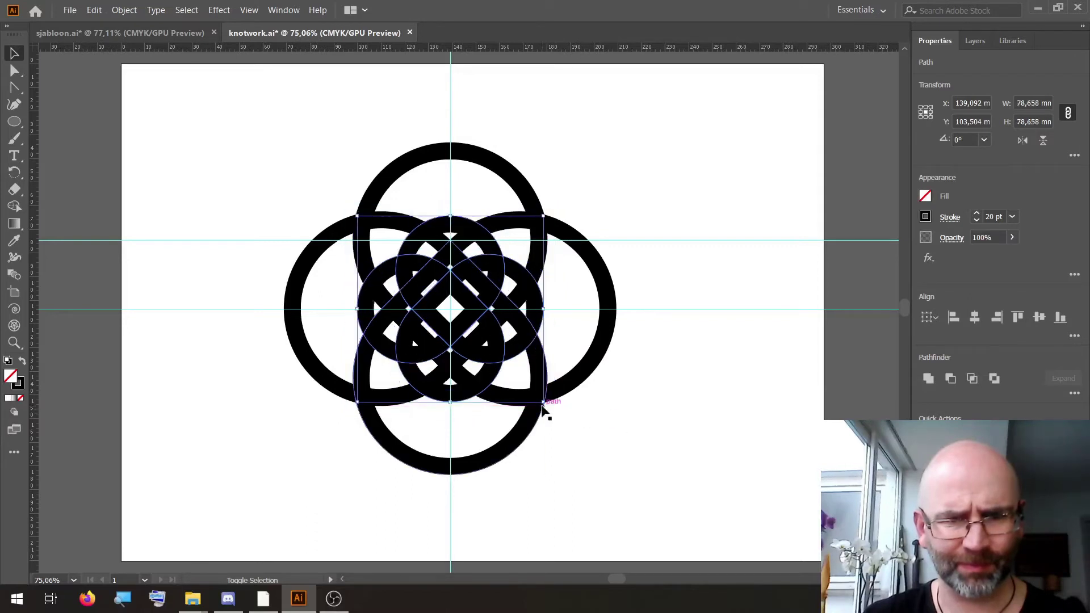
pyautogui.click(620, 414)
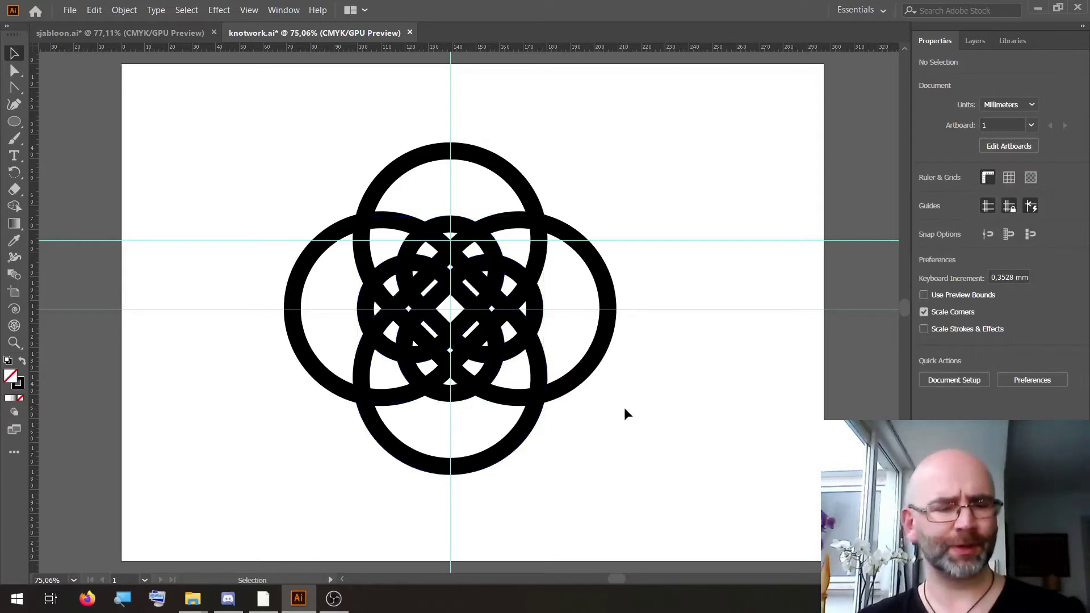
# - Select all the circles and convert their thick strokes into outlined shapes
pyautogui.hotkey('ctrl', 'a')
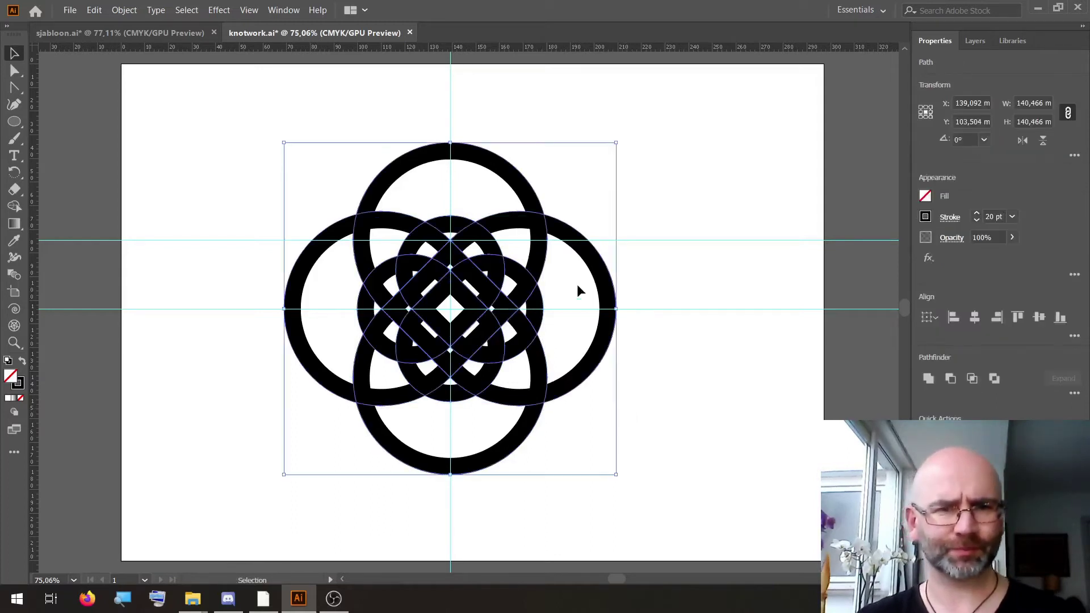
pyautogui.click(124, 9)
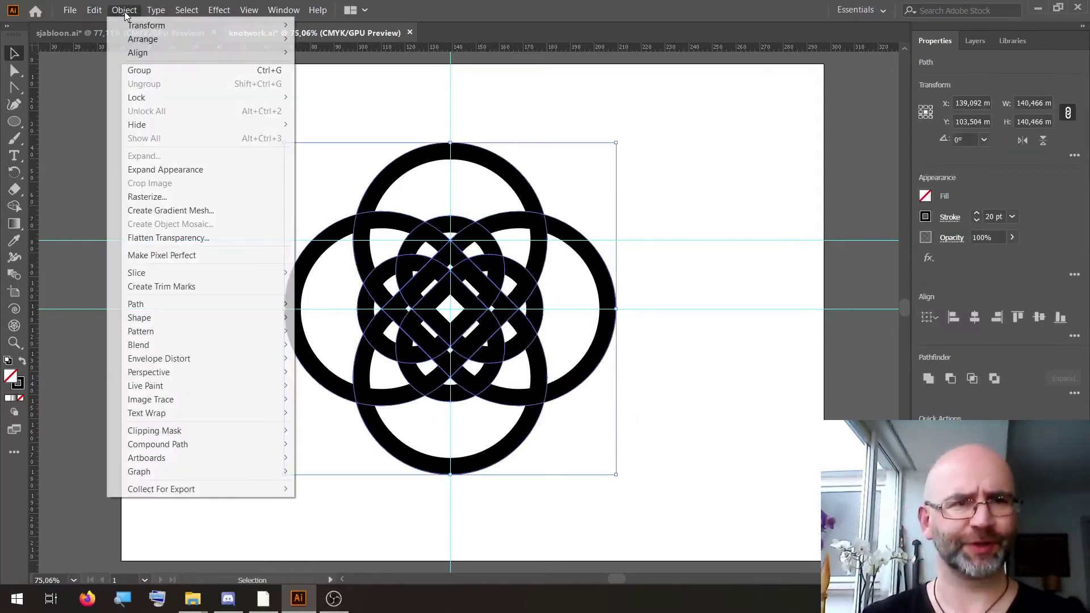
pyautogui.moveTo(135, 304)
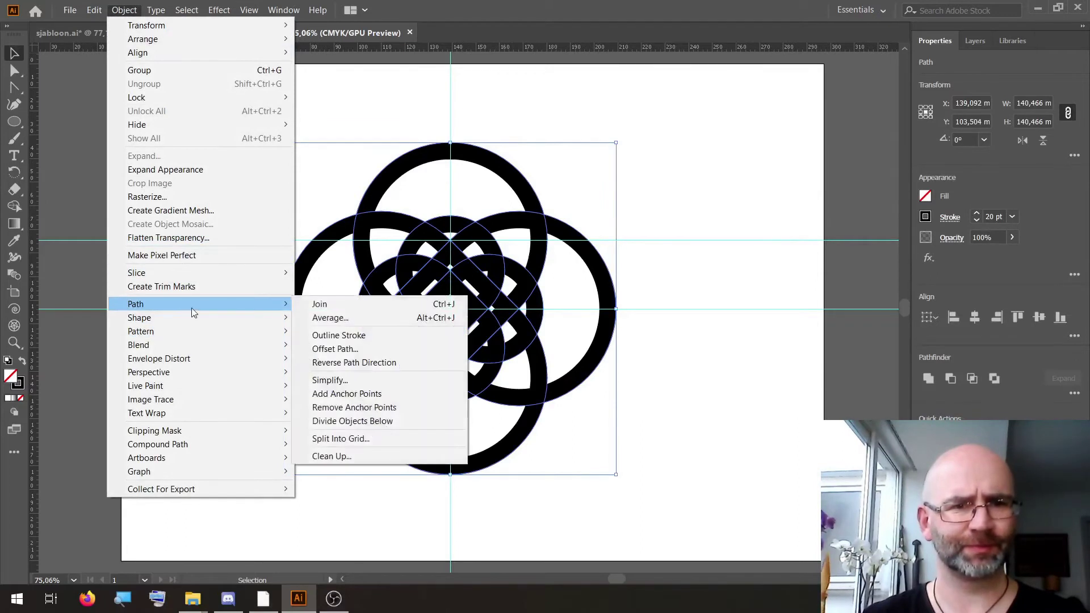
pyautogui.click(338, 336)
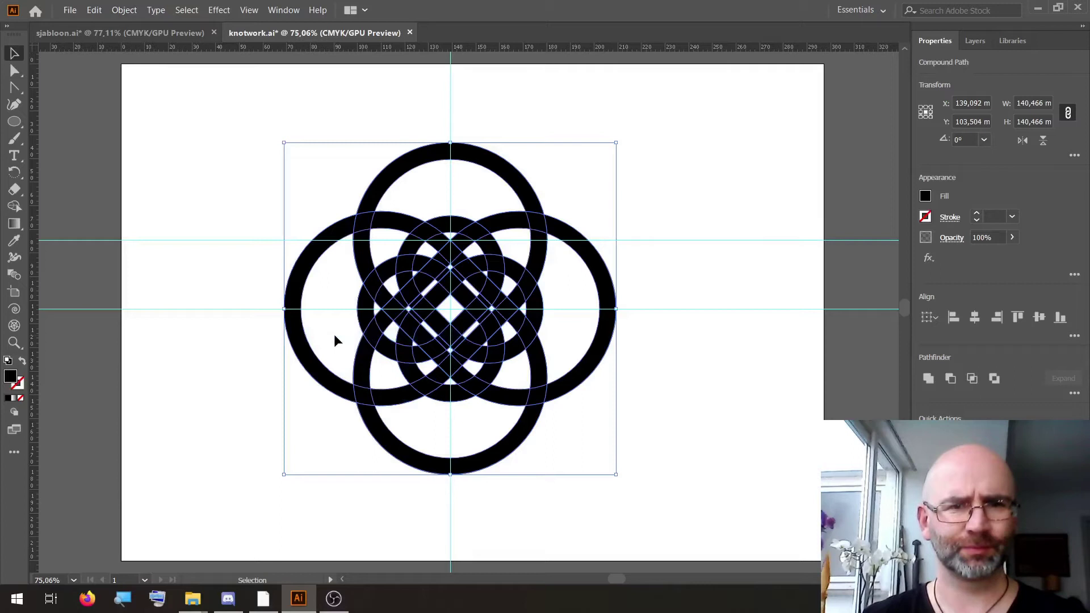
# - Delete the outer arcs and crescents of the four circles with the Shape Builder
pyautogui.click(18, 206)
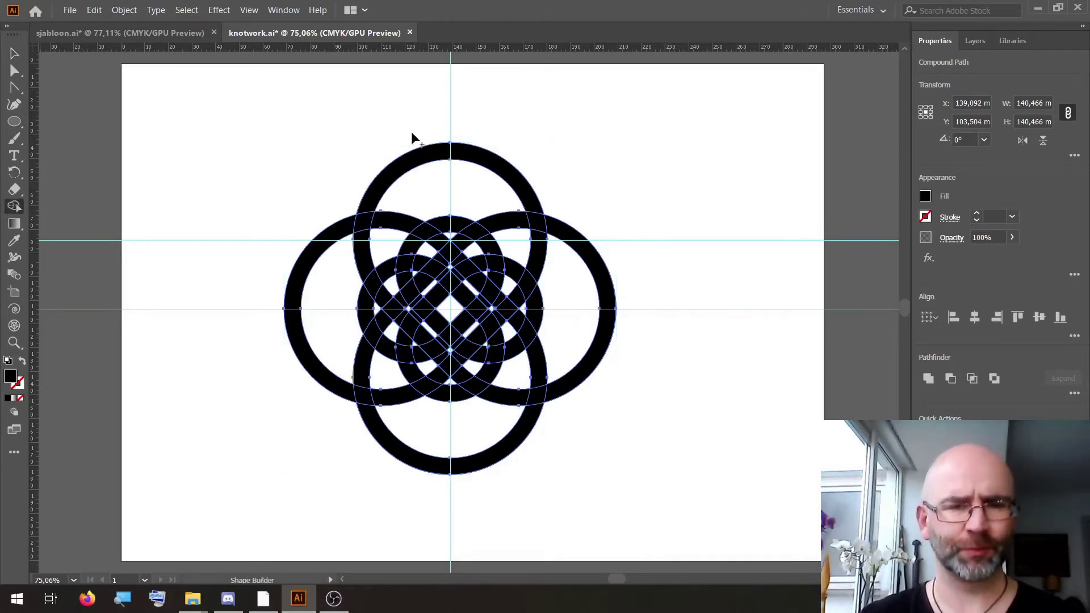
pyautogui.keyDown('alt'); pyautogui.click(433, 187); pyautogui.keyUp('alt')
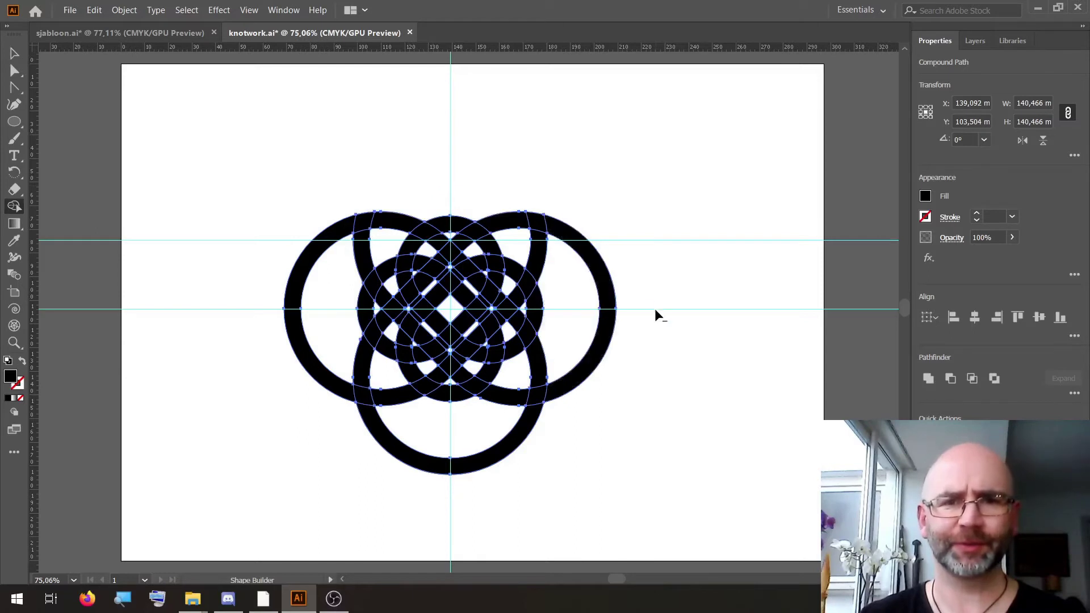
pyautogui.moveTo(588, 315); pyautogui.dragTo(557, 378)
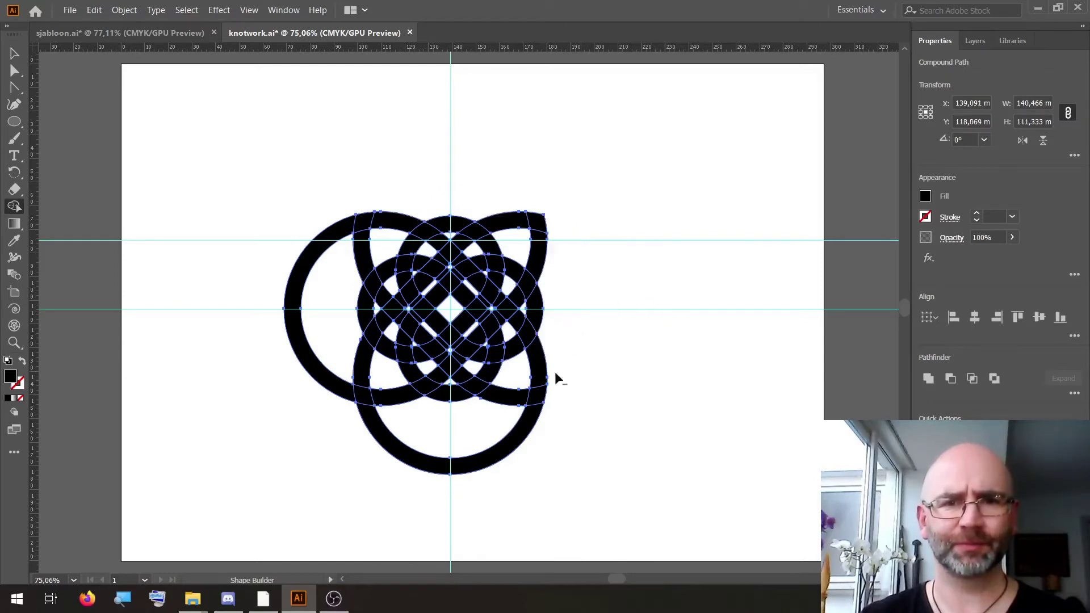
pyautogui.keyDown('alt'); pyautogui.click(475, 438); pyautogui.keyUp('alt')
pyautogui.moveTo(242, 363); pyautogui.dragTo(340, 344)
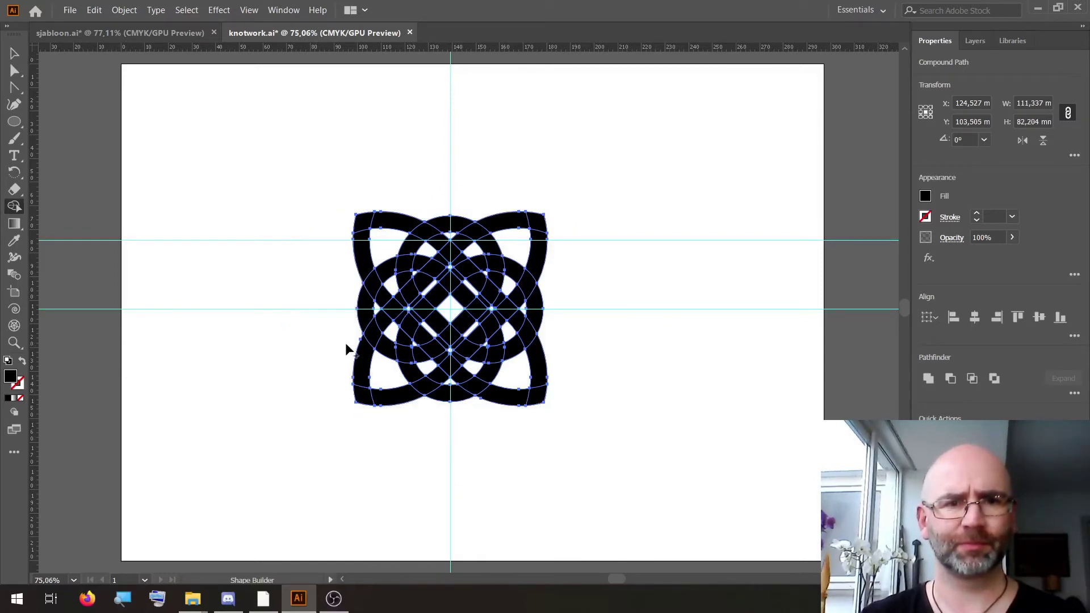
pyautogui.click(14, 343)
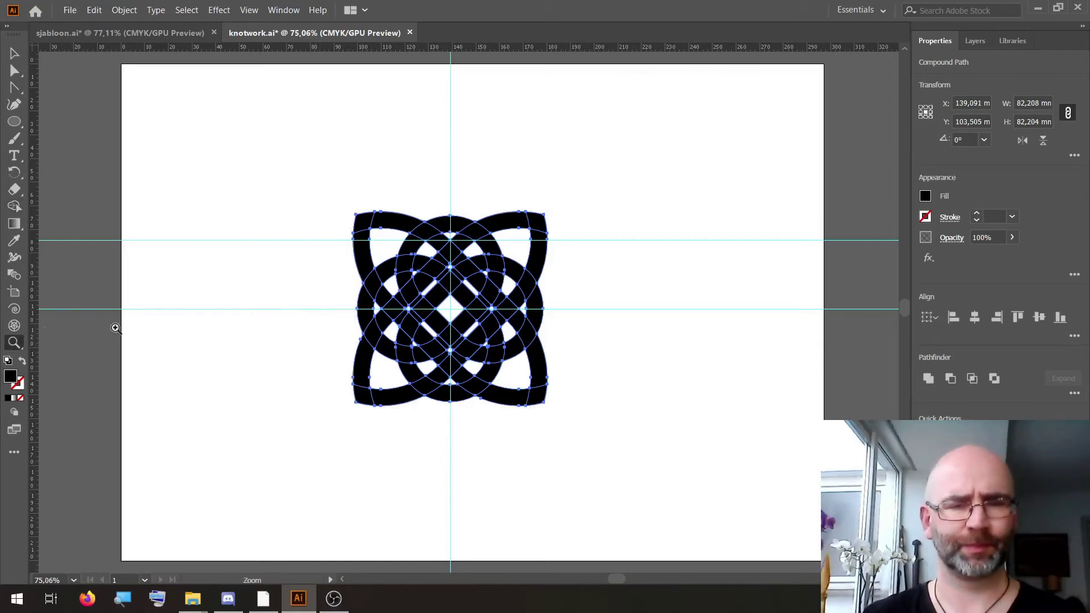
# - Split the rings into separate interlocking band pieces with unfilled outlines
pyautogui.moveTo(351, 319); pyautogui.dragTo(511, 338)
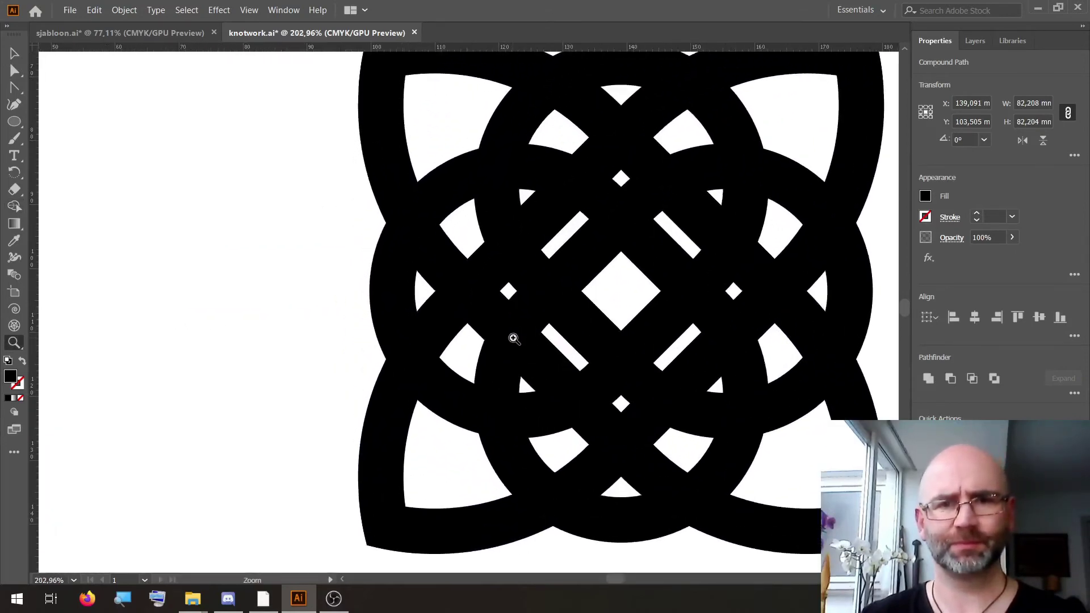
pyautogui.moveTo(617, 330); pyautogui.dragTo(451, 362)
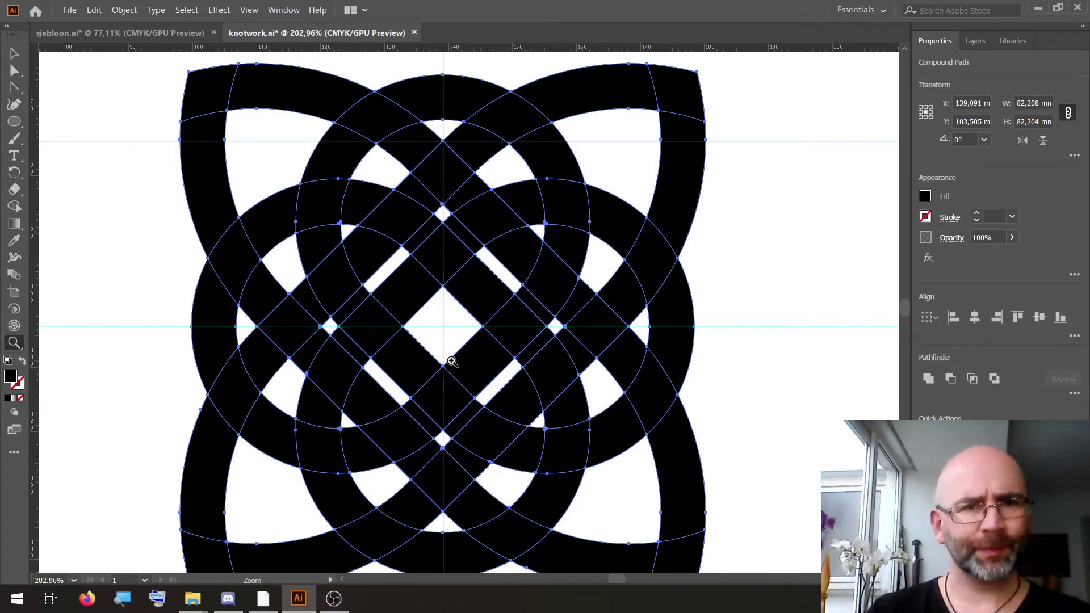
pyautogui.click(14, 207)
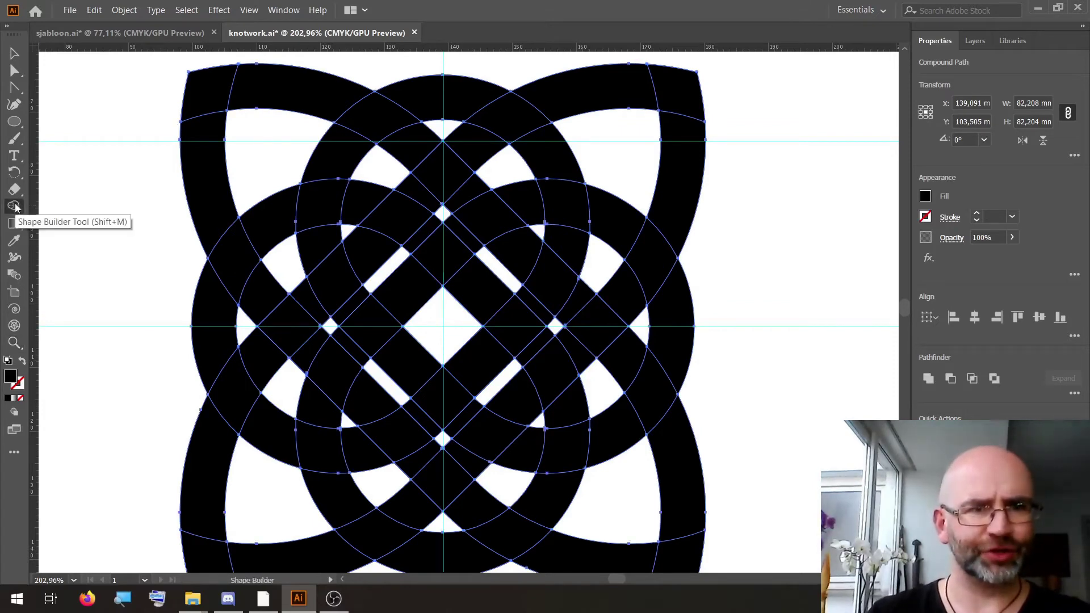
pyautogui.click(23, 368)
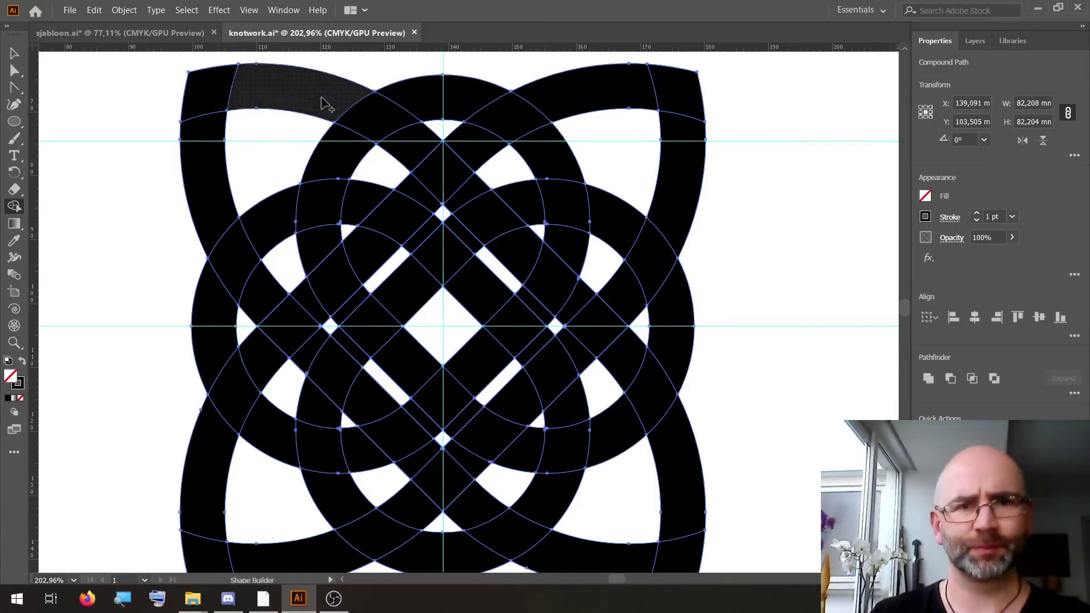
pyautogui.moveTo(326, 105); pyautogui.dragTo(412, 150)
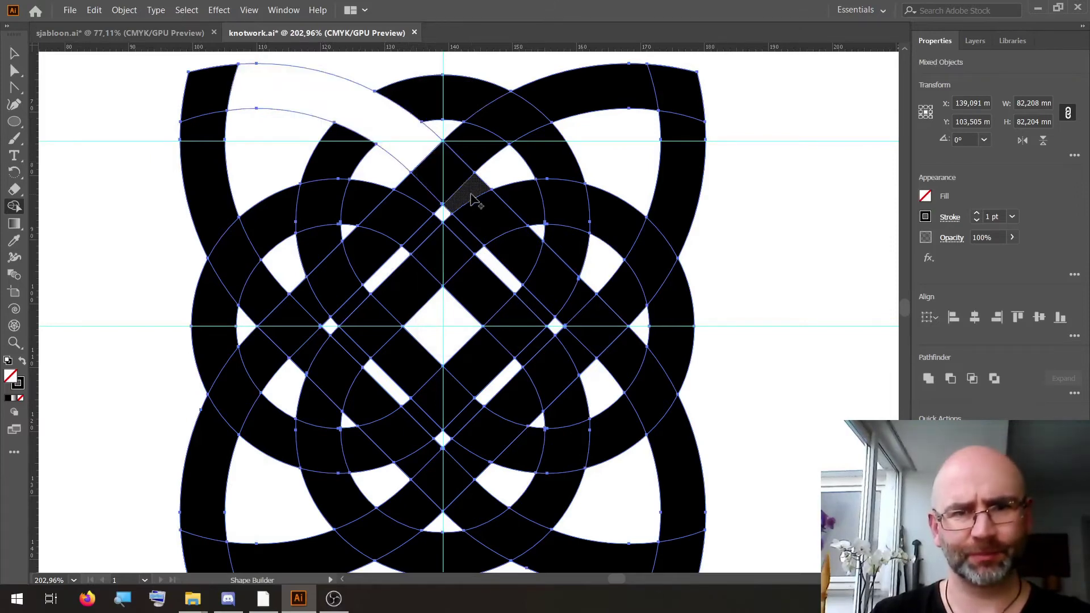
pyautogui.keyDown('alt'); pyautogui.click(509, 245); pyautogui.keyUp('alt')
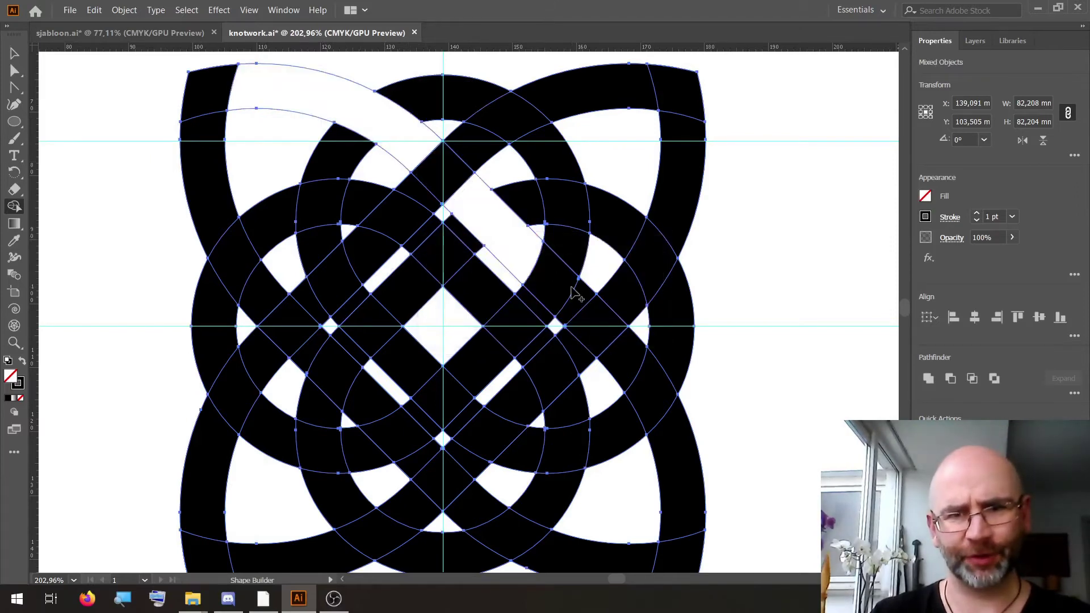
pyautogui.moveTo(587, 310); pyautogui.dragTo(644, 370)
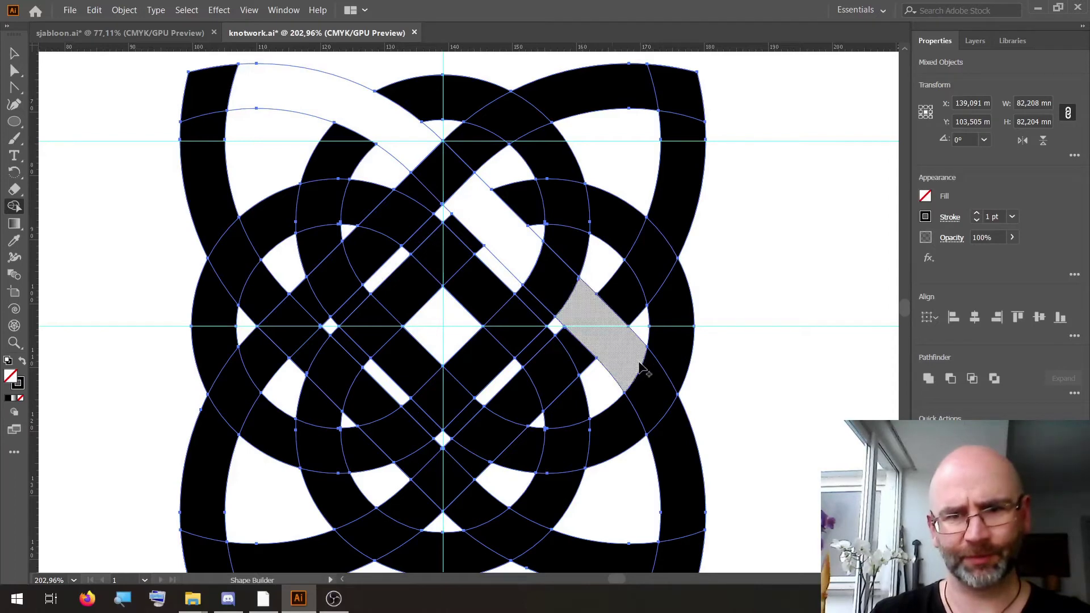
pyautogui.moveTo(681, 449); pyautogui.dragTo(642, 556)
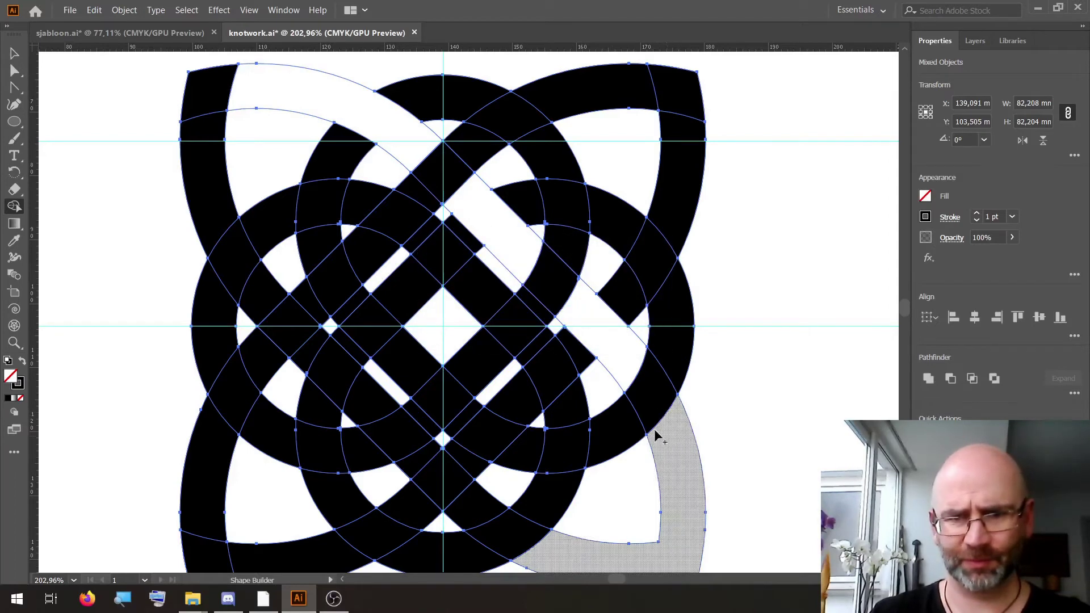
pyautogui.moveTo(552, 547); pyautogui.dragTo(488, 515)
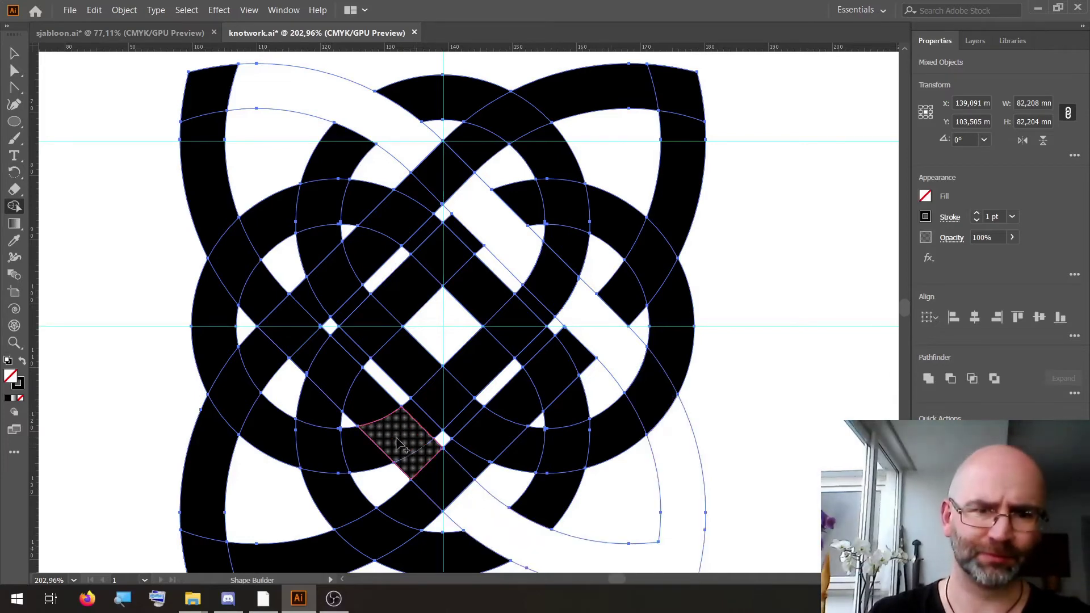
pyautogui.moveTo(401, 446)
pyautogui.mouseDown()
pyautogui.moveTo(365, 257)
pyautogui.moveTo(450, 151)
pyautogui.mouseUp()
pyautogui.moveTo(693, 134); pyautogui.dragTo(545, 355)
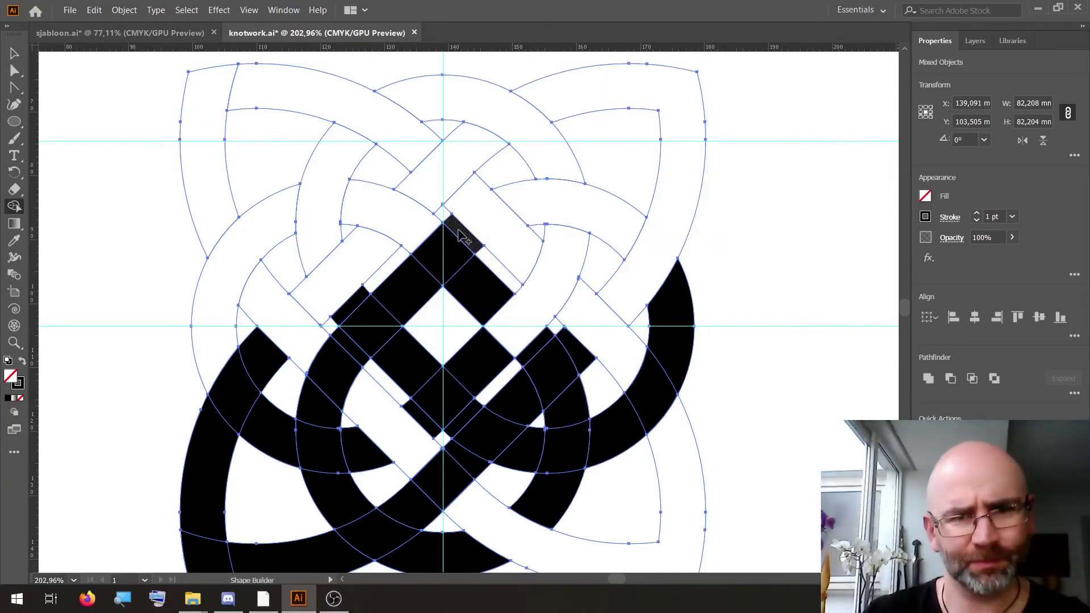
pyautogui.moveTo(461, 235)
pyautogui.mouseDown()
pyautogui.moveTo(482, 287)
pyautogui.moveTo(576, 244)
pyautogui.moveTo(409, 291)
pyautogui.moveTo(653, 352)
pyautogui.moveTo(518, 445)
pyautogui.moveTo(352, 304)
pyautogui.moveTo(204, 534)
pyautogui.moveTo(419, 511)
pyautogui.moveTo(448, 472)
pyautogui.mouseUp()
# - Give the knot pieces black outlines with a 3 pt stroke weight
pyautogui.press('v')
pyautogui.click(949, 217)
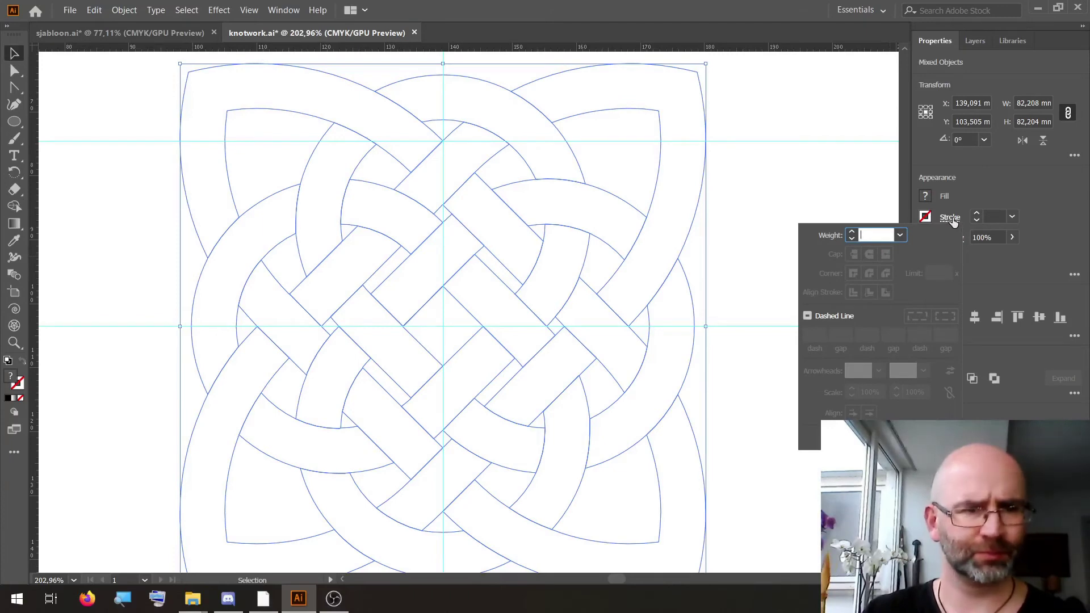
pyautogui.click(951, 219)
pyautogui.click(9, 400)
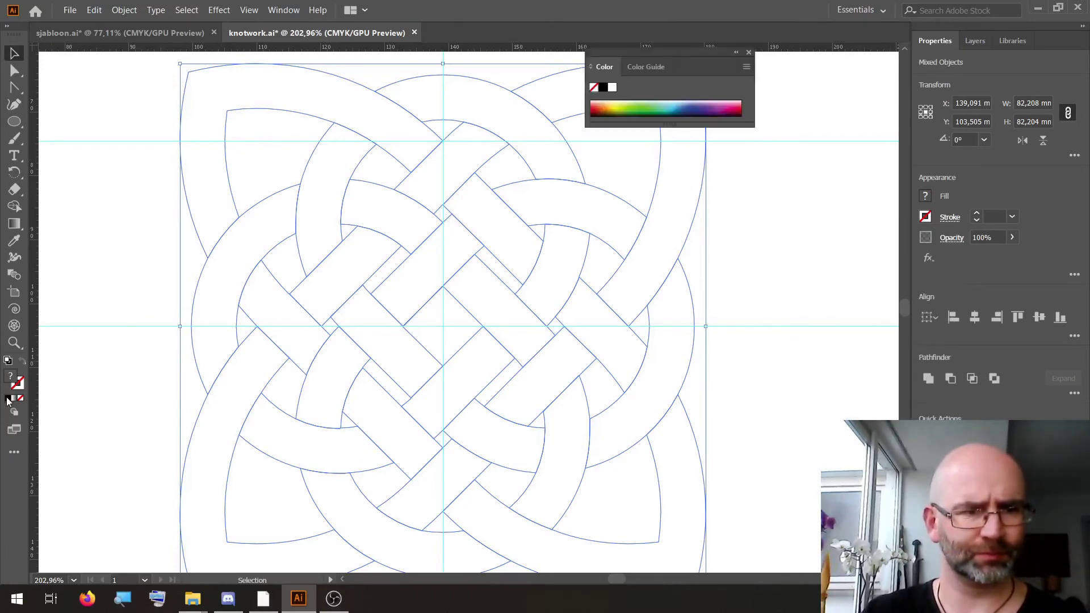
pyautogui.click(21, 361)
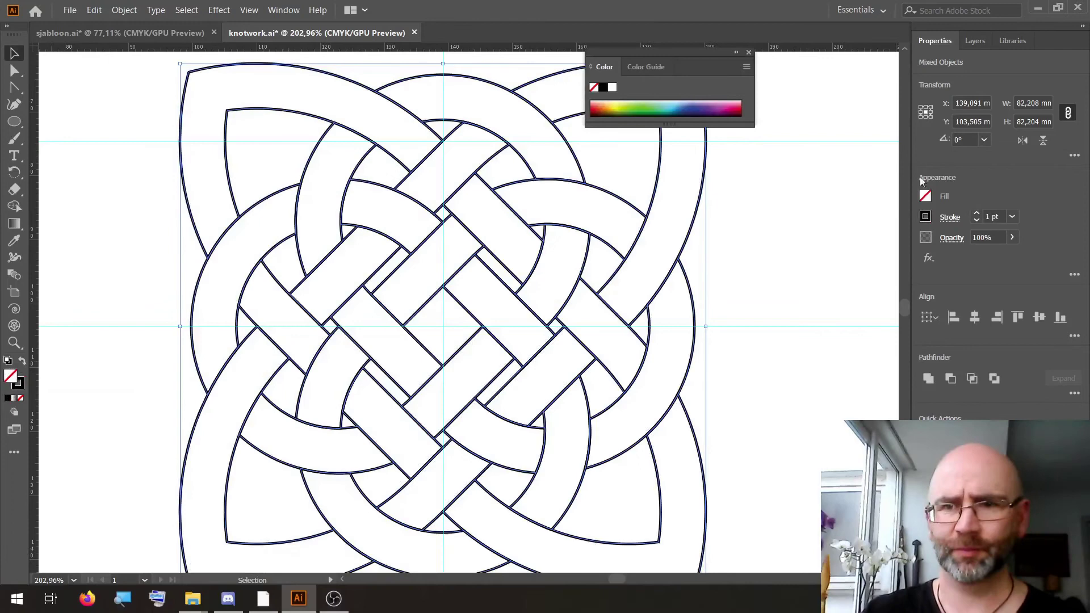
pyautogui.click(951, 218)
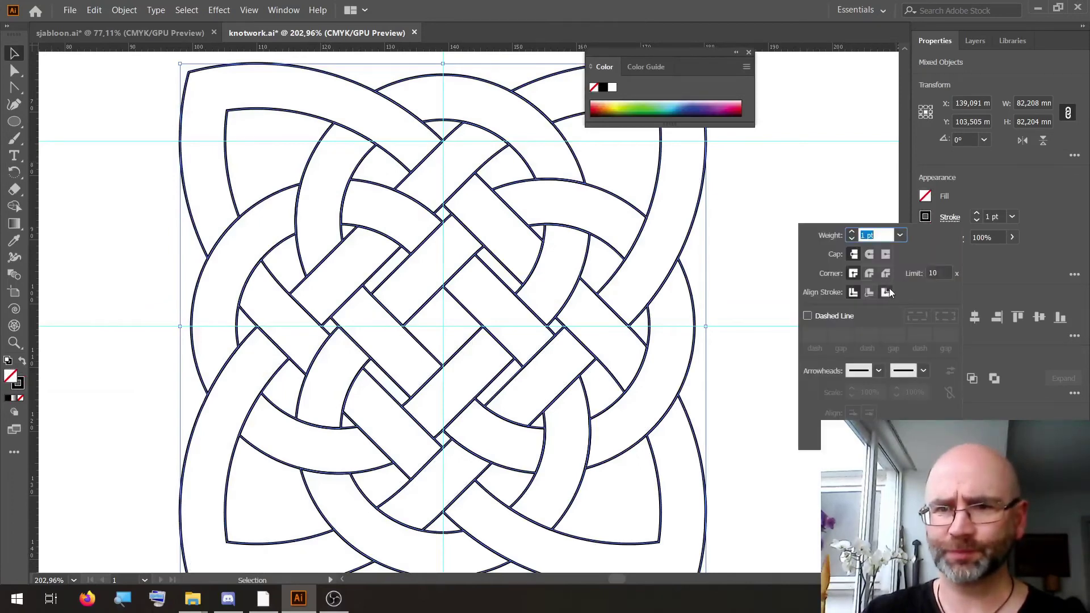
pyautogui.click(852, 232)
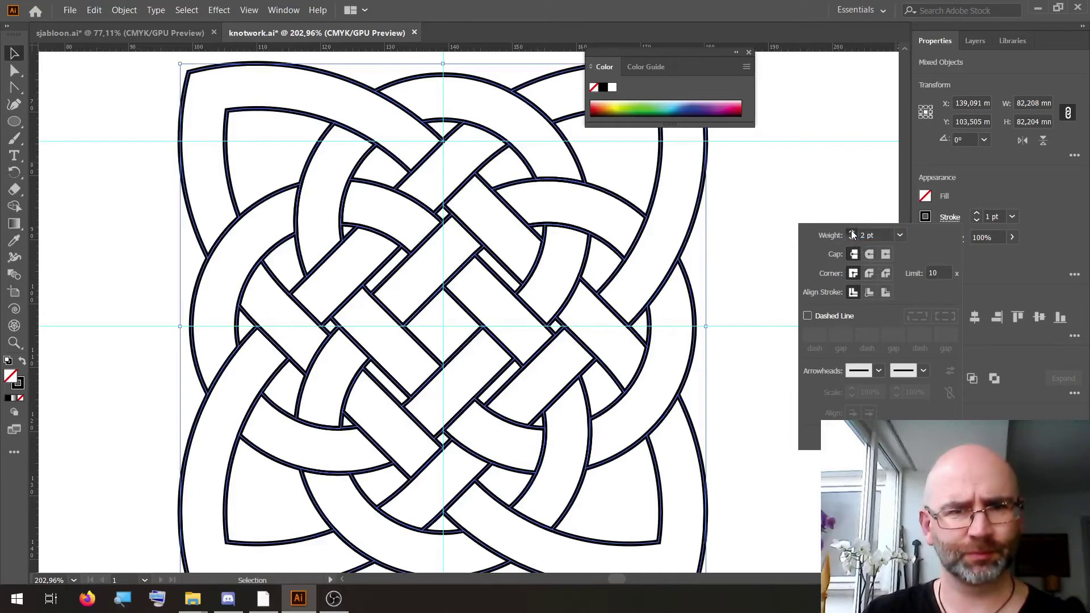
pyautogui.click(852, 232)
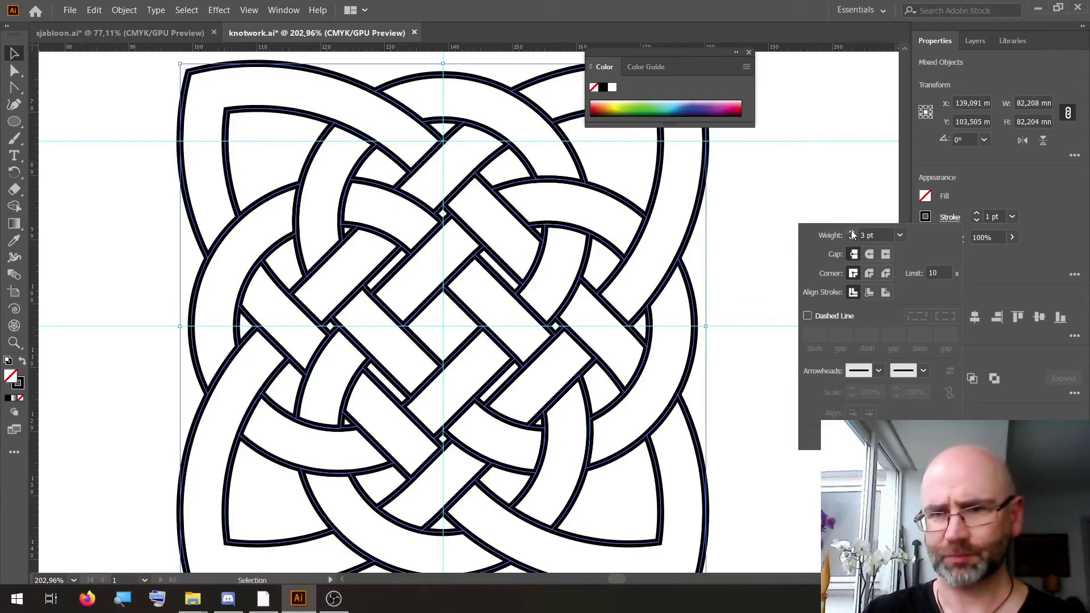
# - Deselect the knotwork and close the floating Color panel
pyautogui.click(801, 200)
pyautogui.click(772, 192)
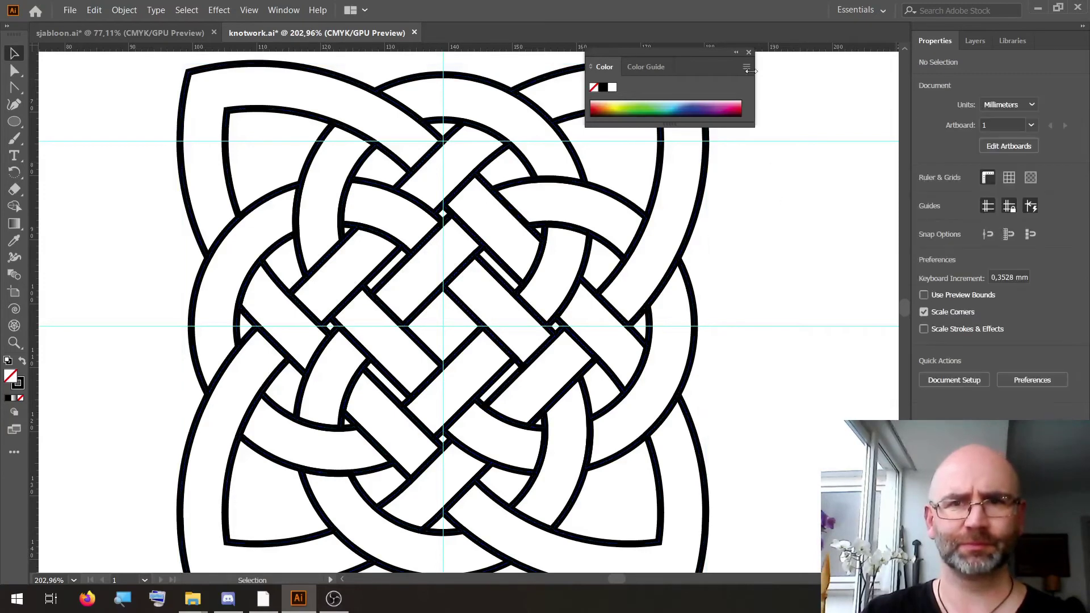
pyautogui.click(749, 53)
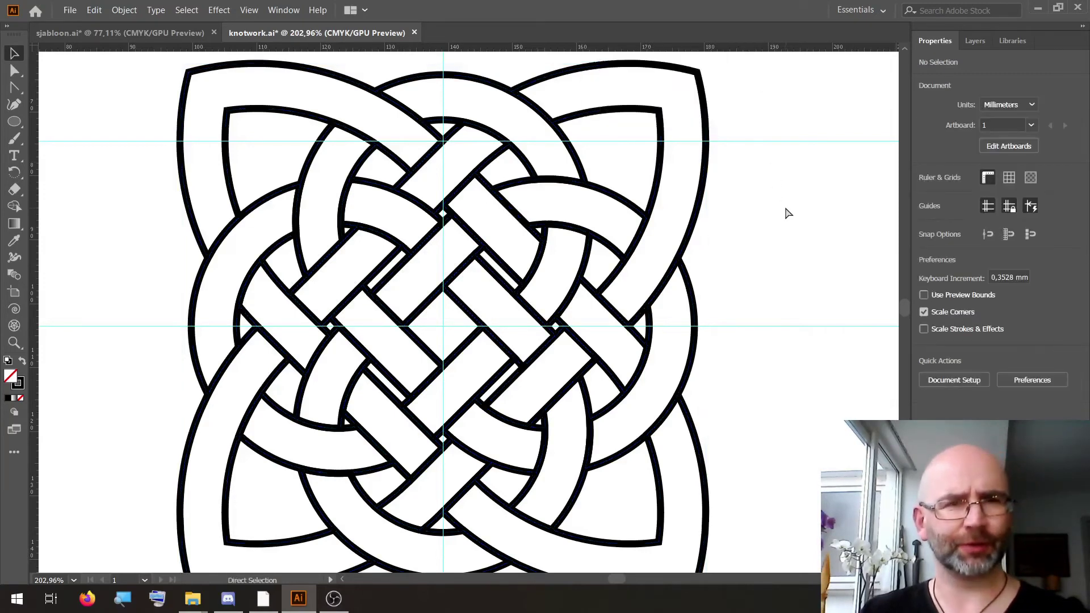
# - Outline the whole knotwork's 3 pt strokes into solid black filled shapes
pyautogui.hotkey('ctrl', 'a')
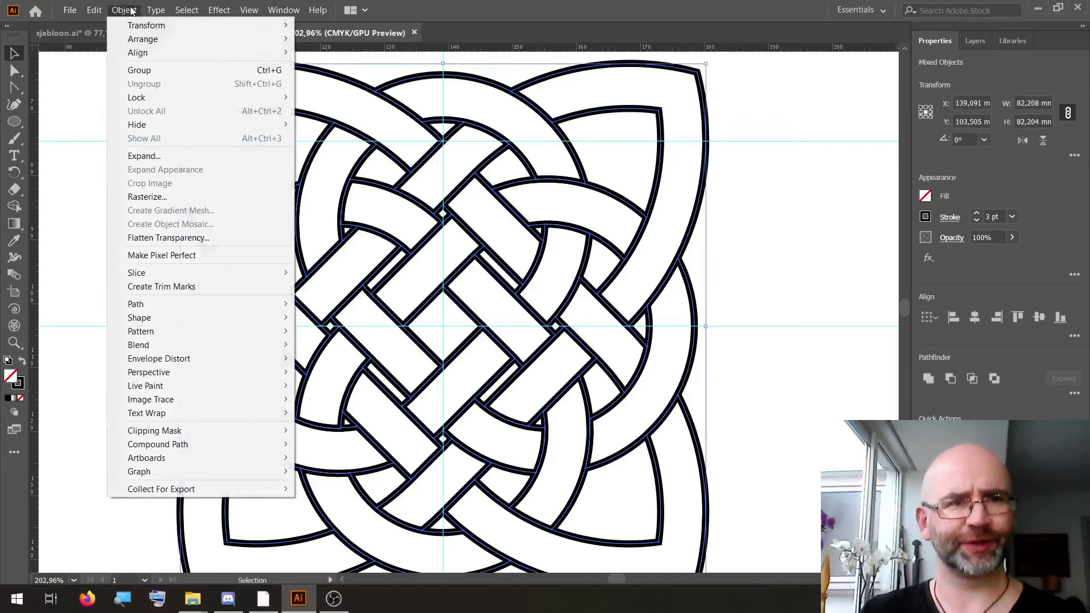
pyautogui.moveTo(135, 304)
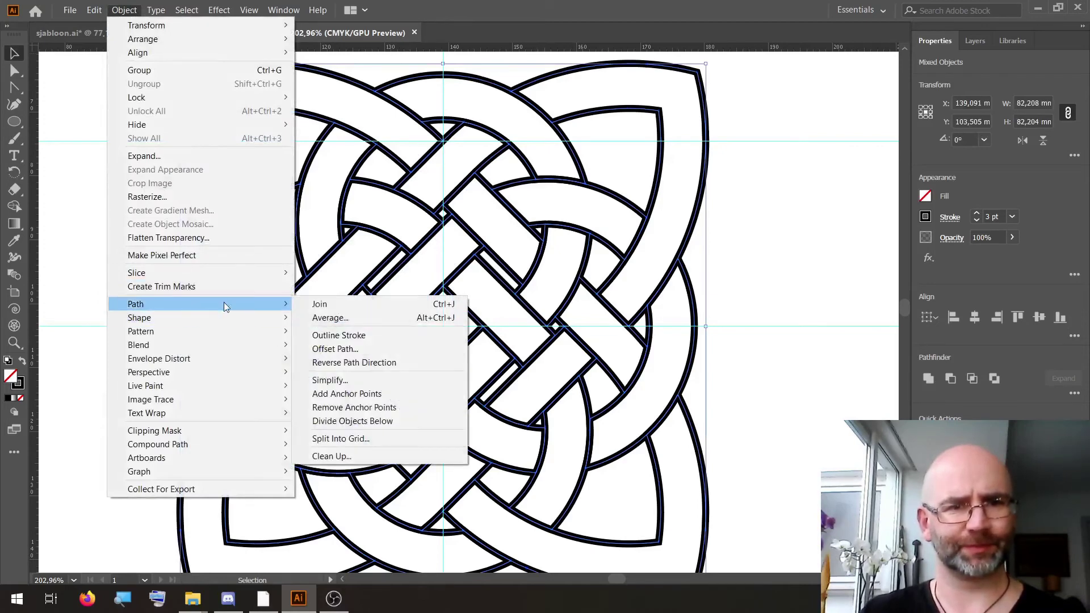
pyautogui.click(342, 335)
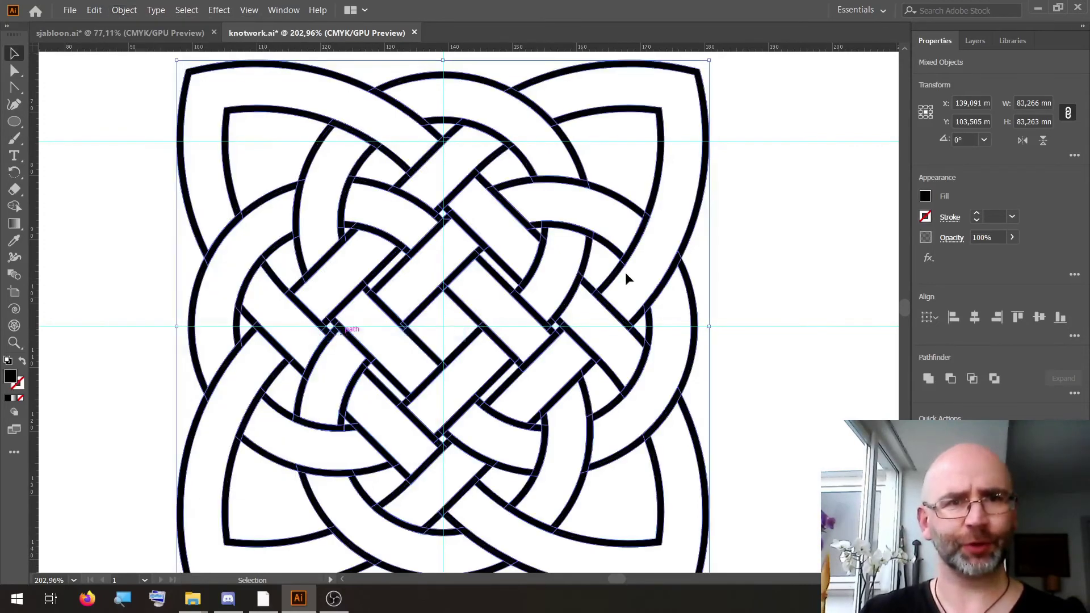
pyautogui.click(15, 208)
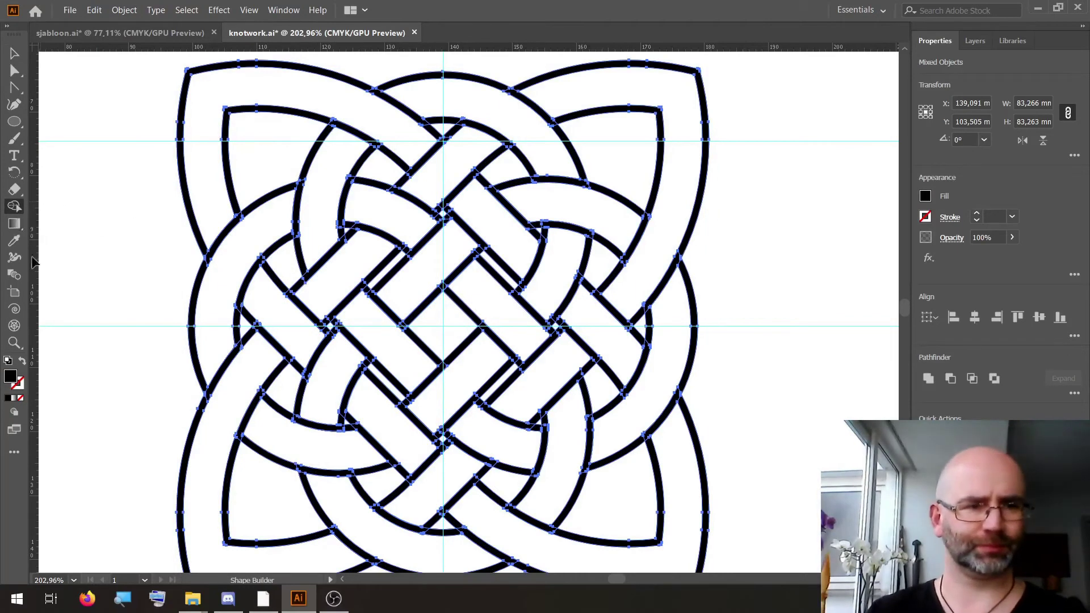
# - Set the fill colour to a yellow-green
pyautogui.doubleClick(11, 378)
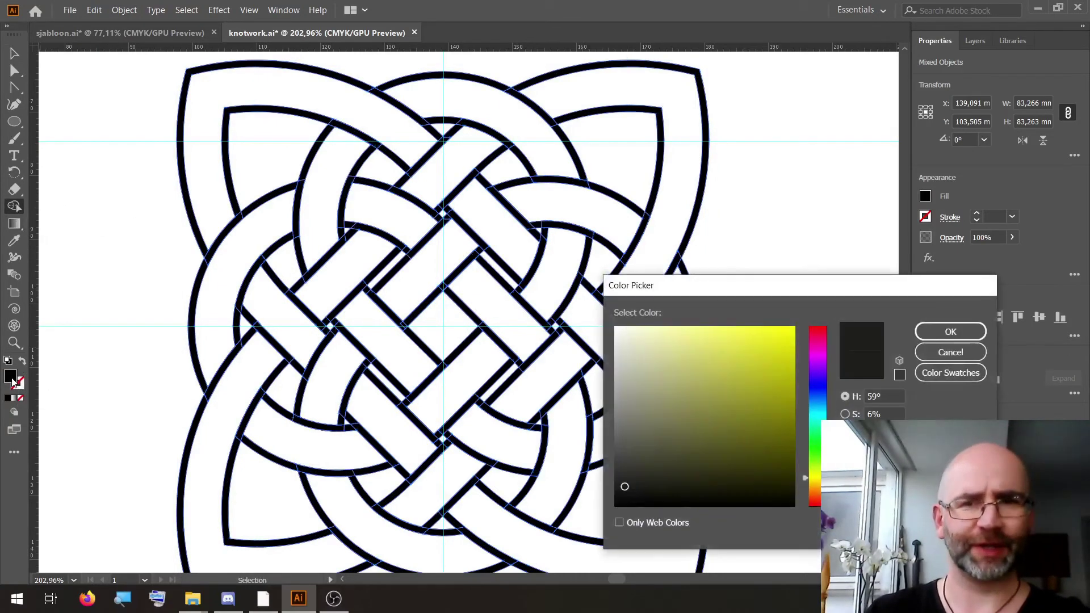
pyautogui.click(788, 374)
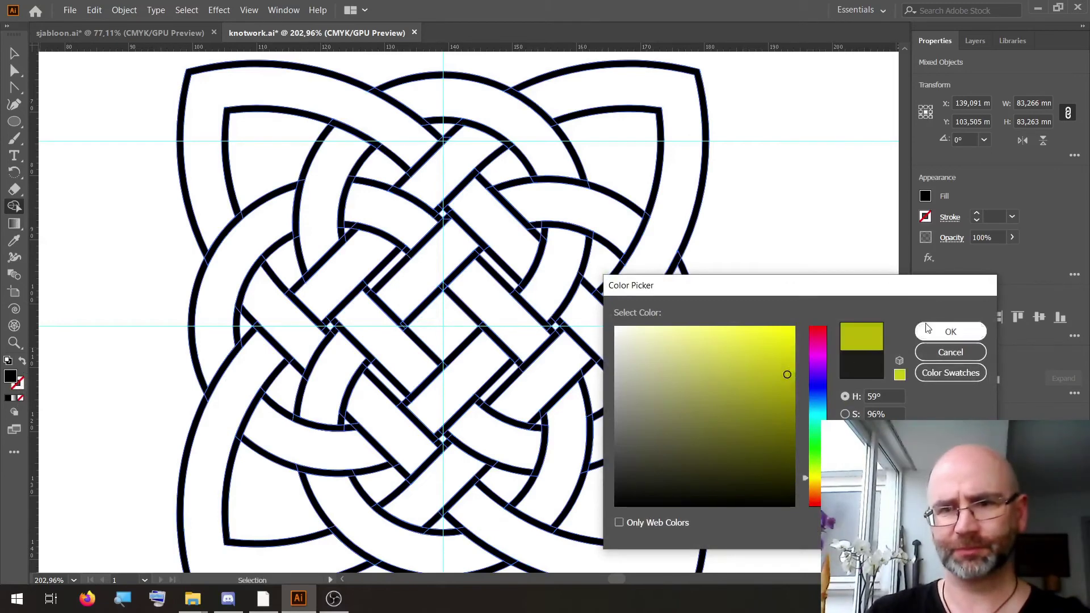
pyautogui.click(950, 332)
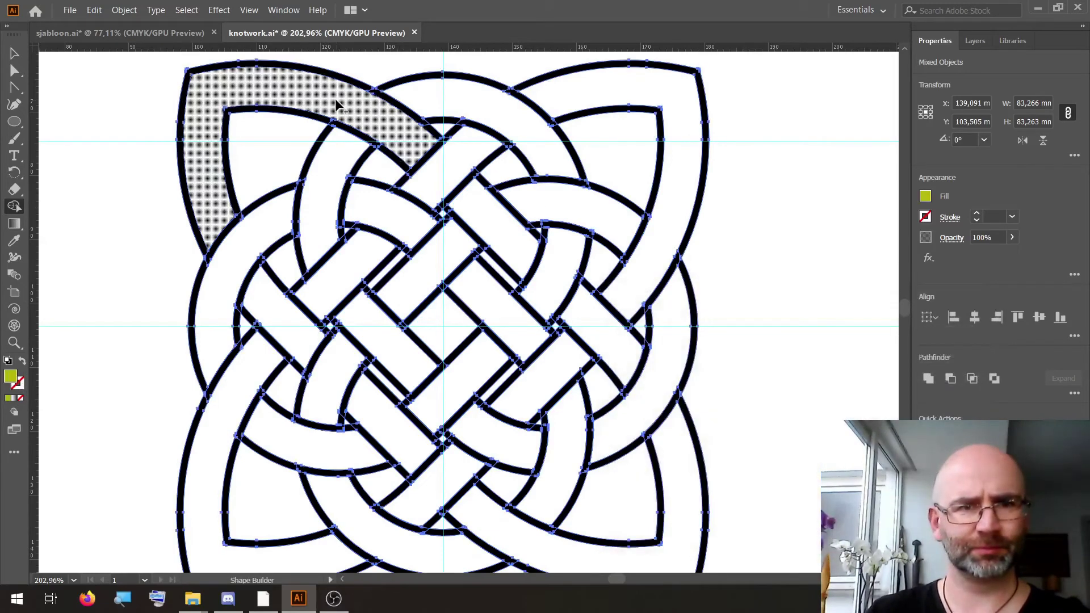
# - Fill every interlaced knot band with the yellow-green, then deselect
pyautogui.click(335, 102)
pyautogui.click(448, 103)
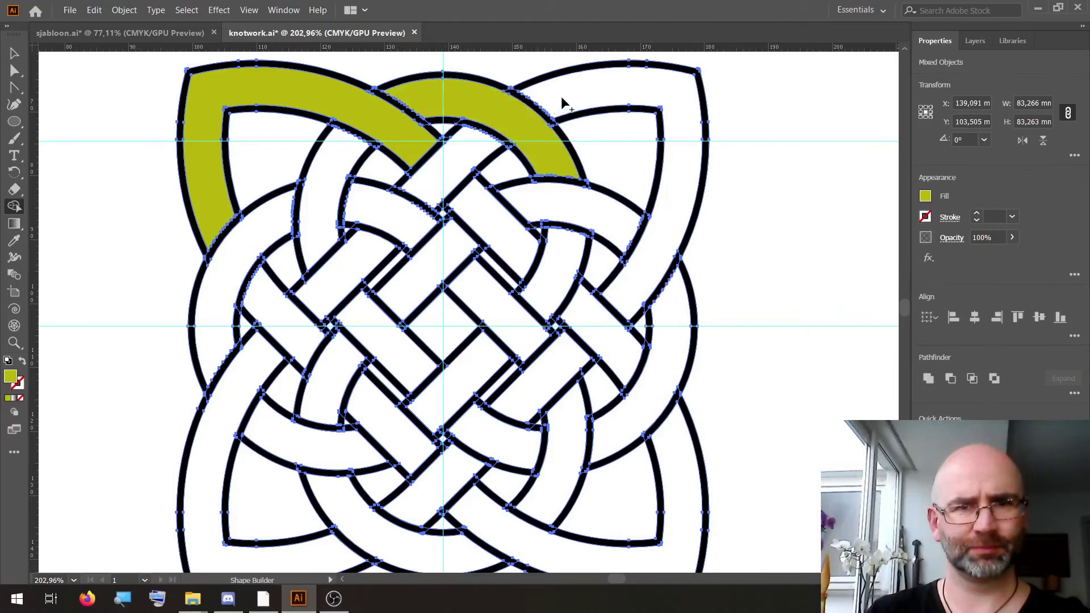
pyautogui.click(562, 102)
pyautogui.click(559, 194)
pyautogui.click(670, 397)
pyautogui.click(568, 534)
pyautogui.click(568, 454)
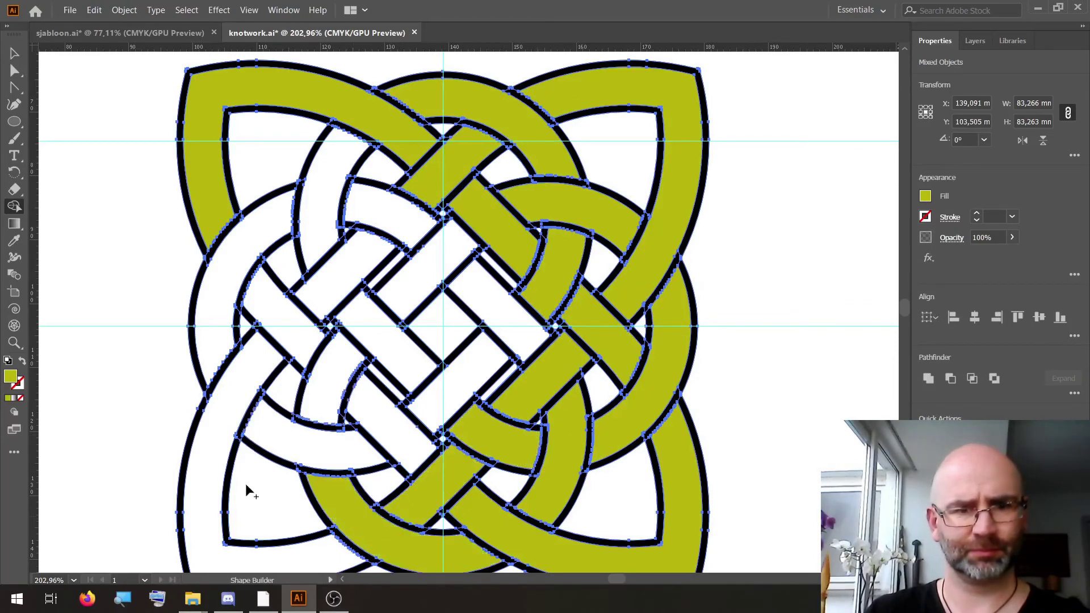
pyautogui.click(246, 486)
pyautogui.click(455, 386)
pyautogui.click(397, 300)
pyautogui.click(244, 284)
pyautogui.click(335, 198)
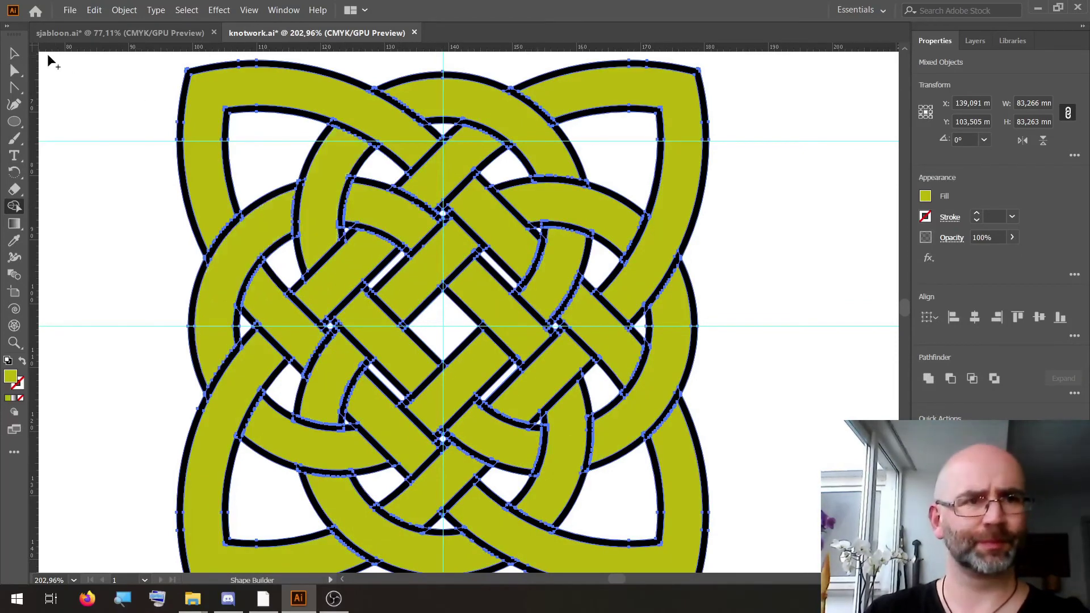
pyautogui.click(14, 53)
pyautogui.click(121, 248)
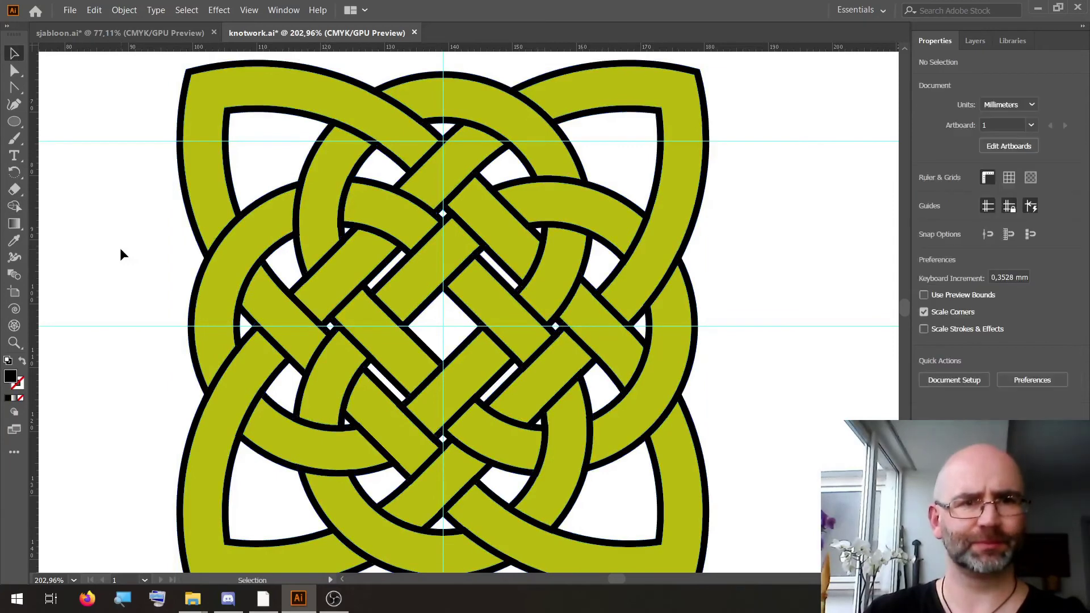
# - Remove the black outline shapes and paste back only the green bands as one shape
pyautogui.click(241, 91)
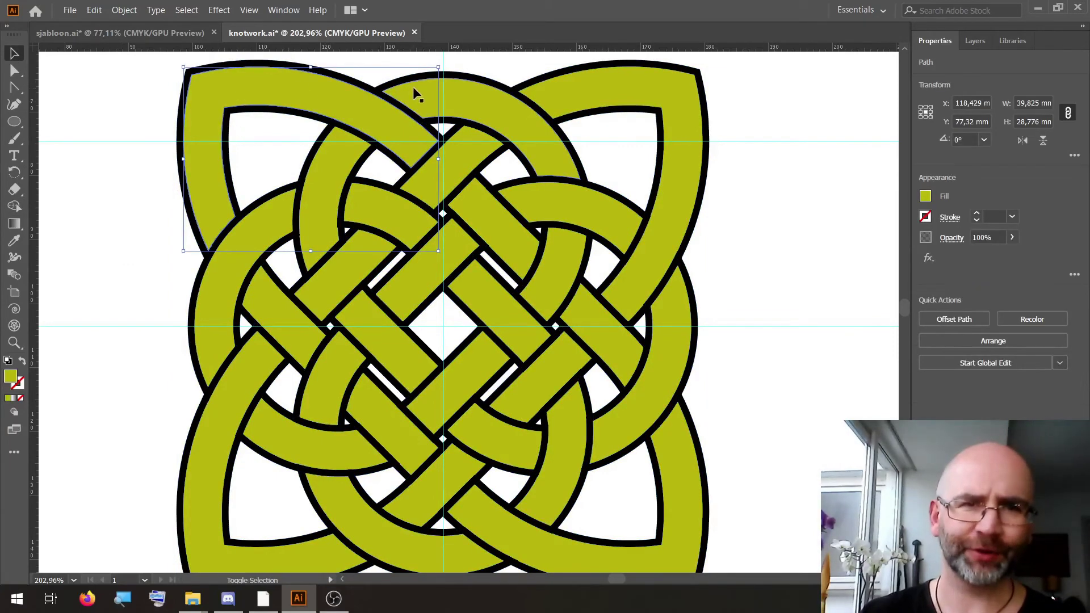
pyautogui.keyDown('shift'); pyautogui.click(454, 92); pyautogui.keyUp('shift')
pyautogui.keyDown('shift'); pyautogui.click(606, 93); pyautogui.keyUp('shift')
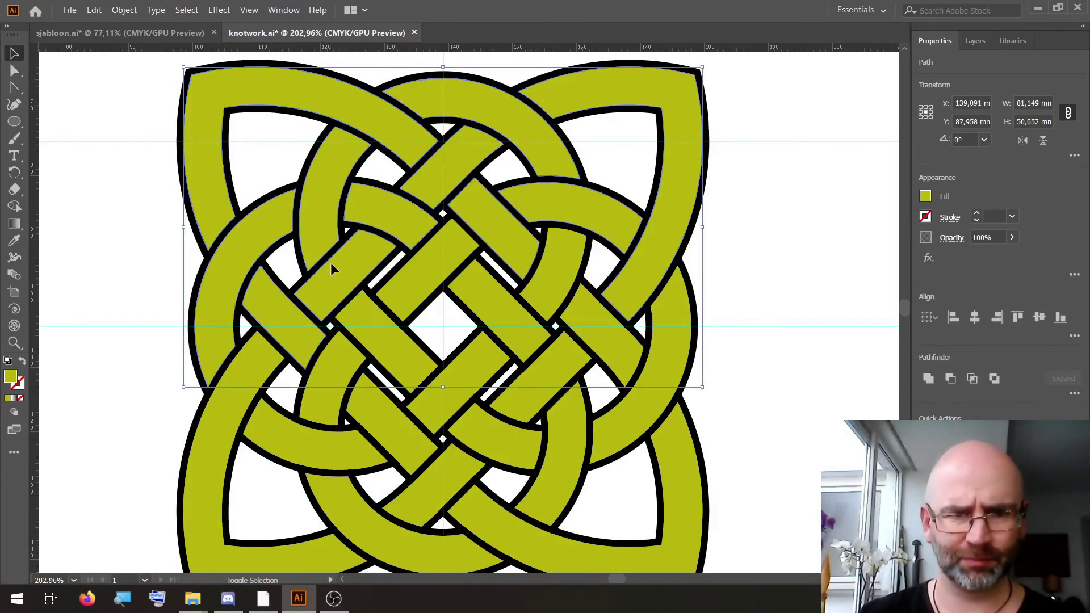
pyautogui.keyDown('shift'); pyautogui.click(339, 497); pyautogui.keyUp('shift')
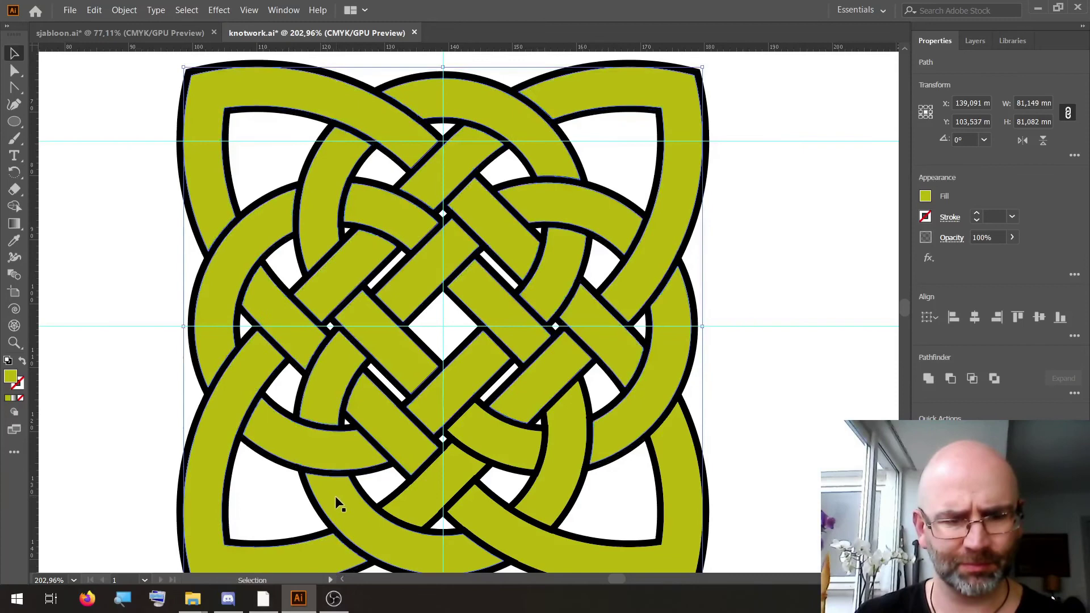
pyautogui.hotkey('ctrl', 'z')
pyautogui.hotkey('ctrl', 'shift', 'a')
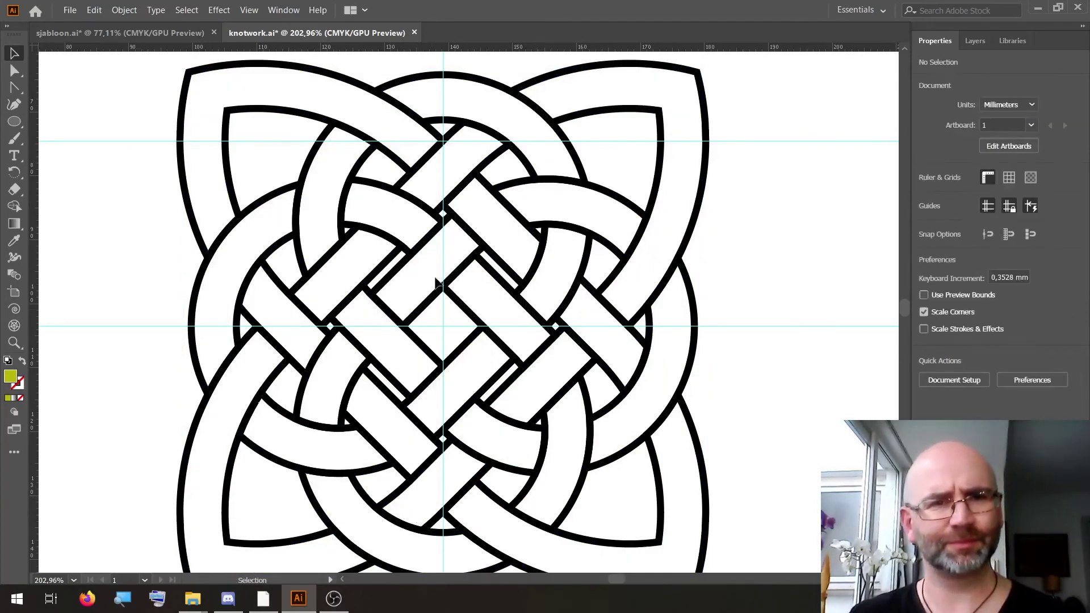
pyautogui.hotkey('ctrl', 'a')
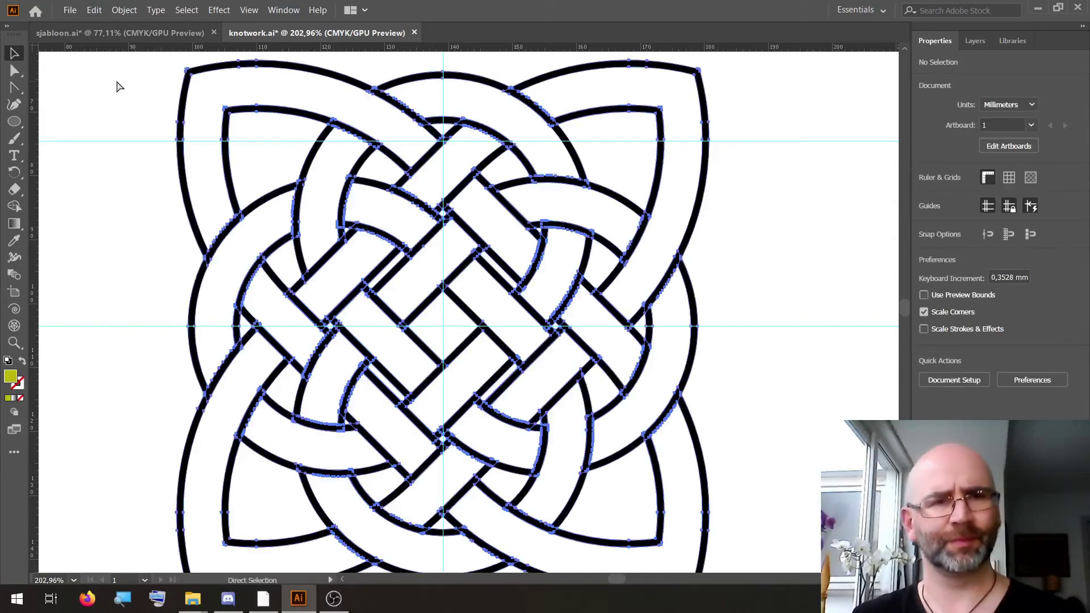
pyautogui.press('Delete')
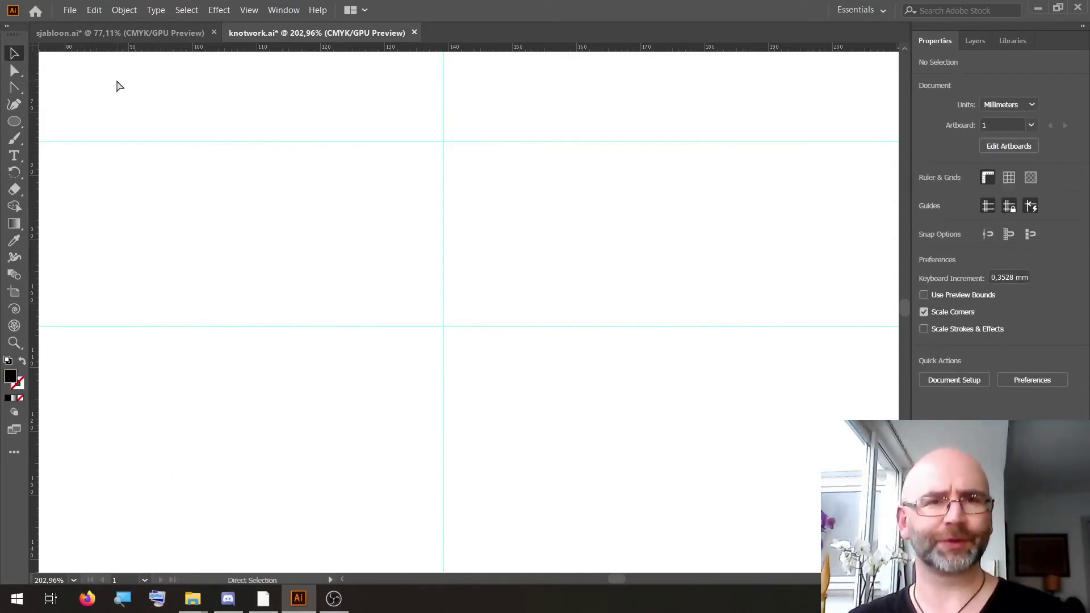
pyautogui.hotkey('ctrl', 'v')
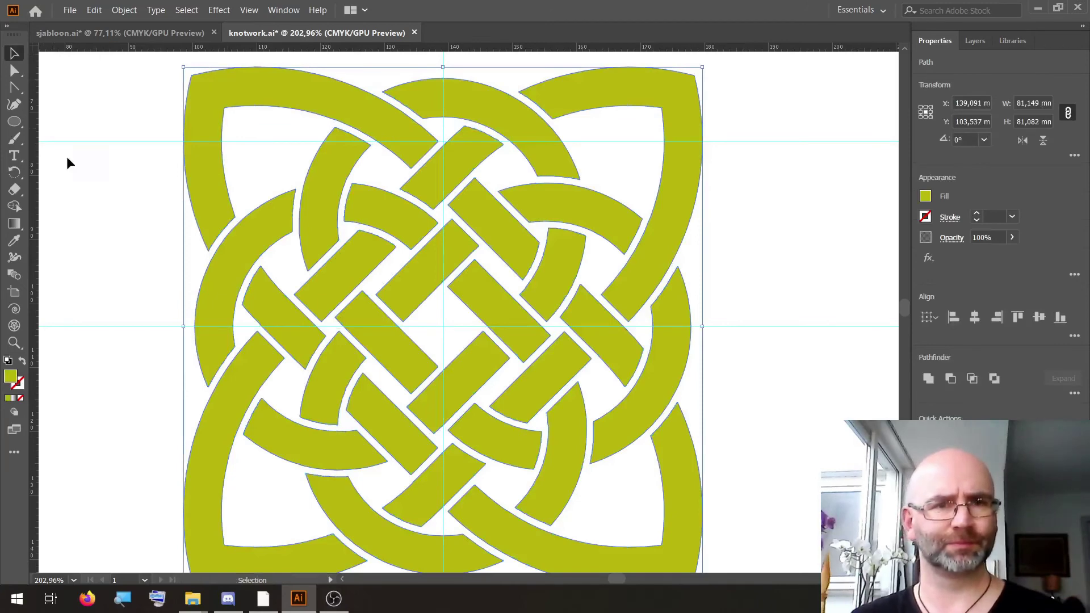
pyautogui.click(97, 213)
pyautogui.click(15, 342)
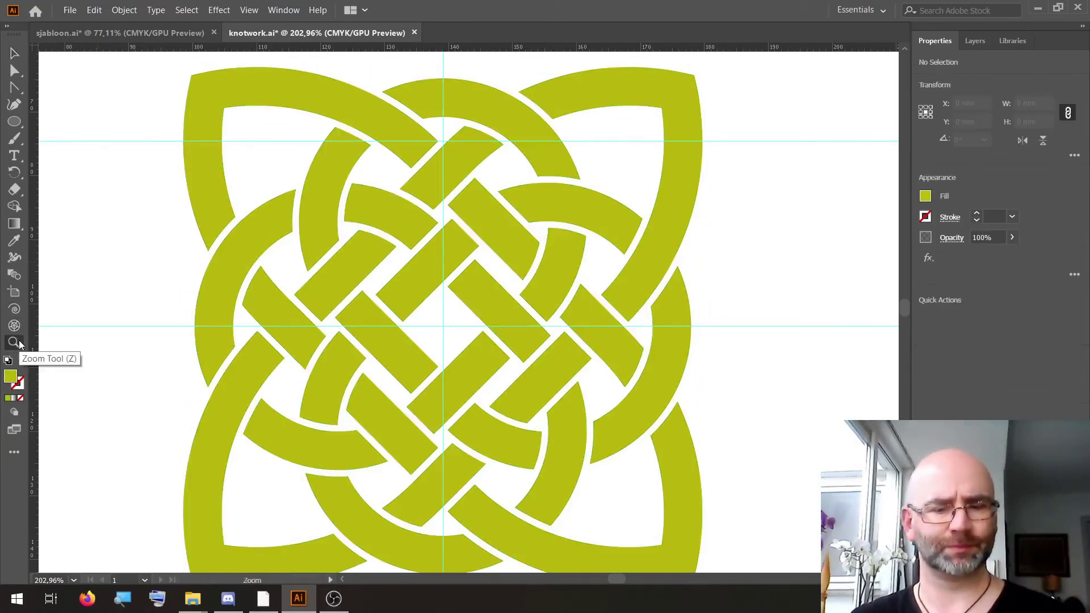
# - Copy the whole green knotwork and go to the sjabloon.ai document
pyautogui.hotkey('ctrl', '0')
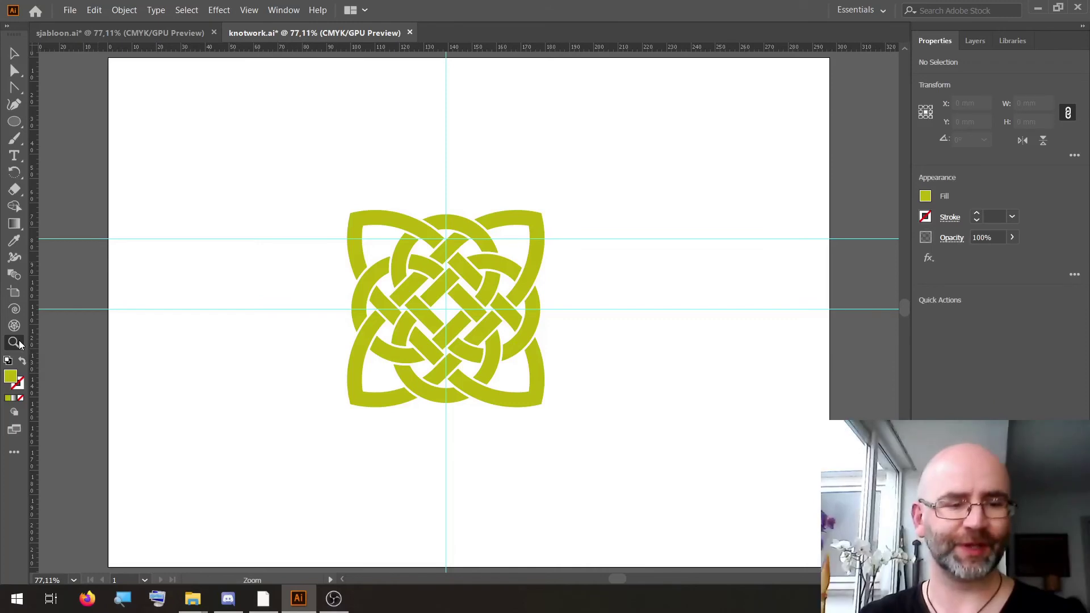
pyautogui.hotkey('ctrl', 'a')
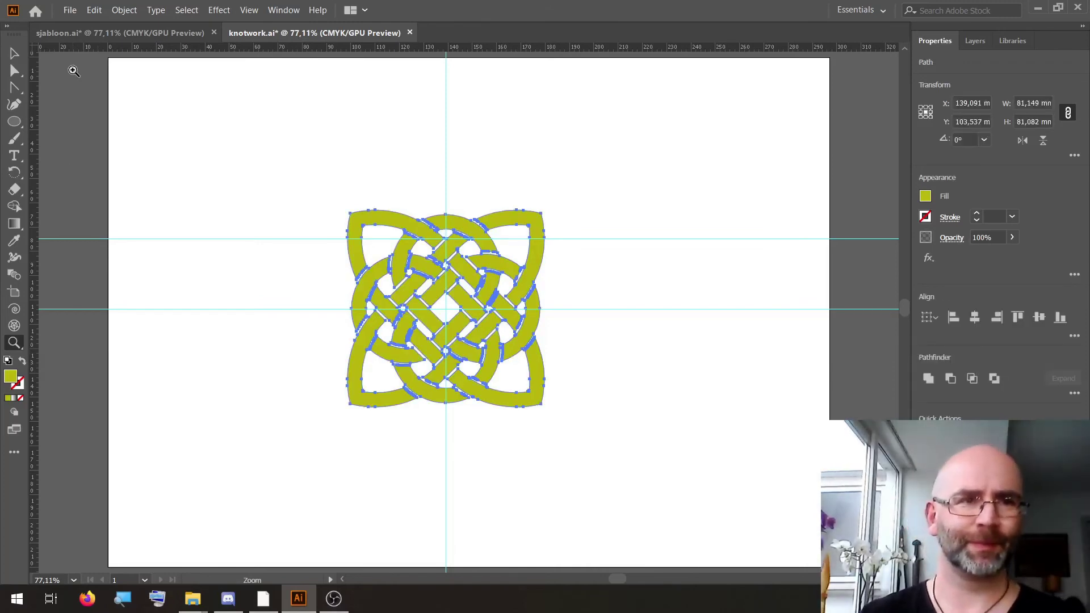
pyautogui.hotkey('ctrl', 'h')
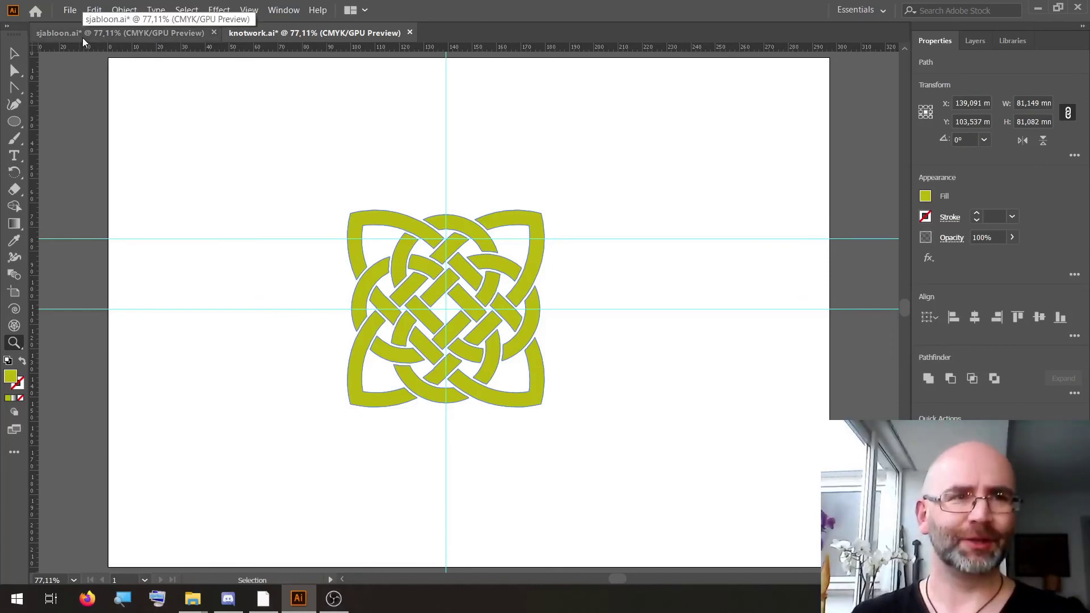
pyautogui.click(84, 34)
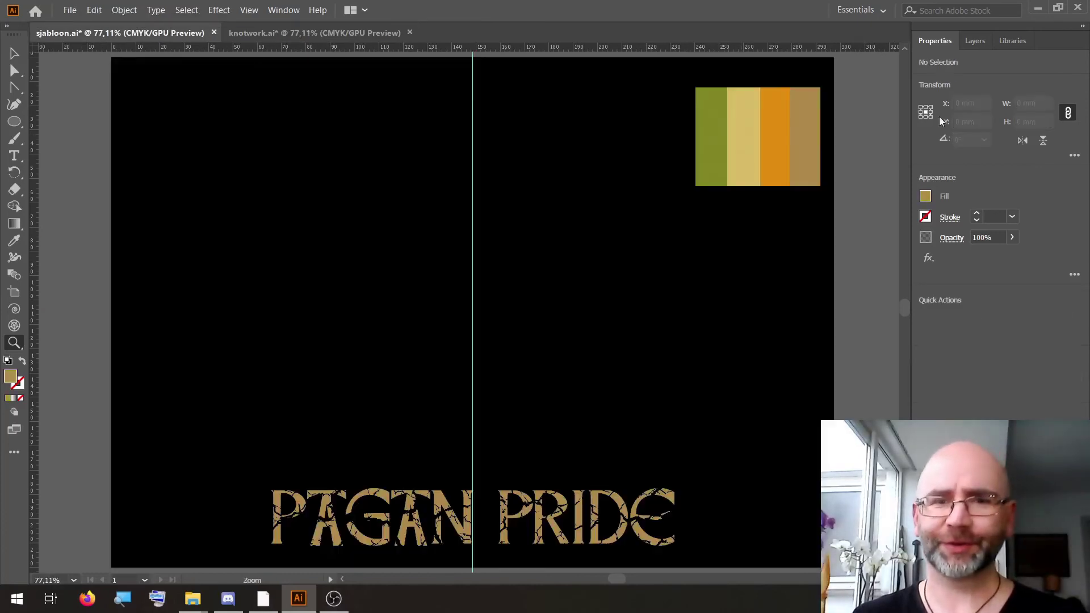
# - Paste the knotwork into Layer 6 and nudge it right to centre above PAGAN PRIDE
pyautogui.click(974, 40)
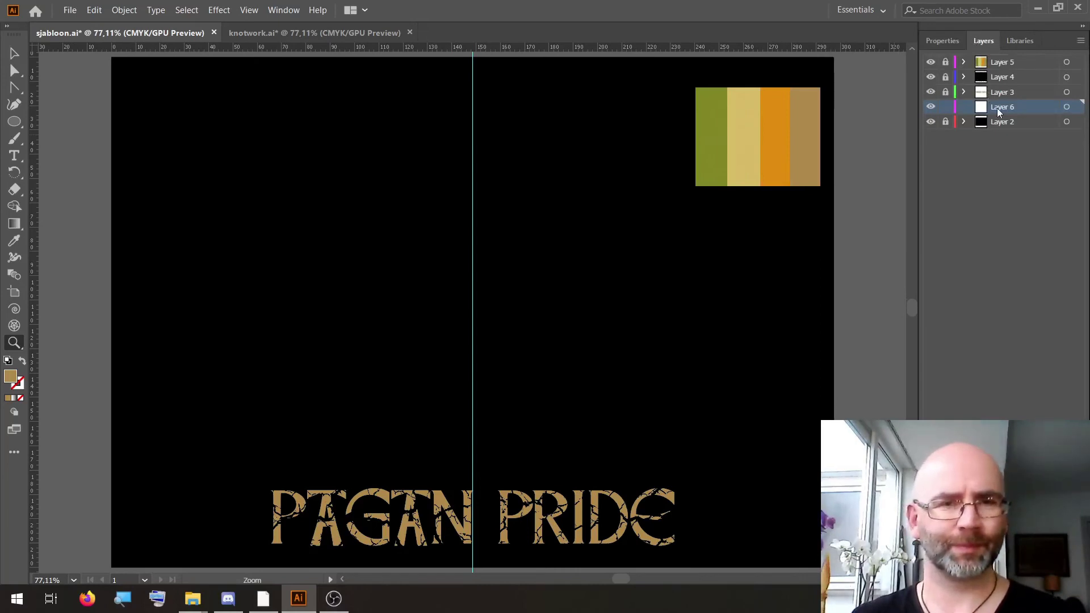
pyautogui.hotkey('ctrl', 'v')
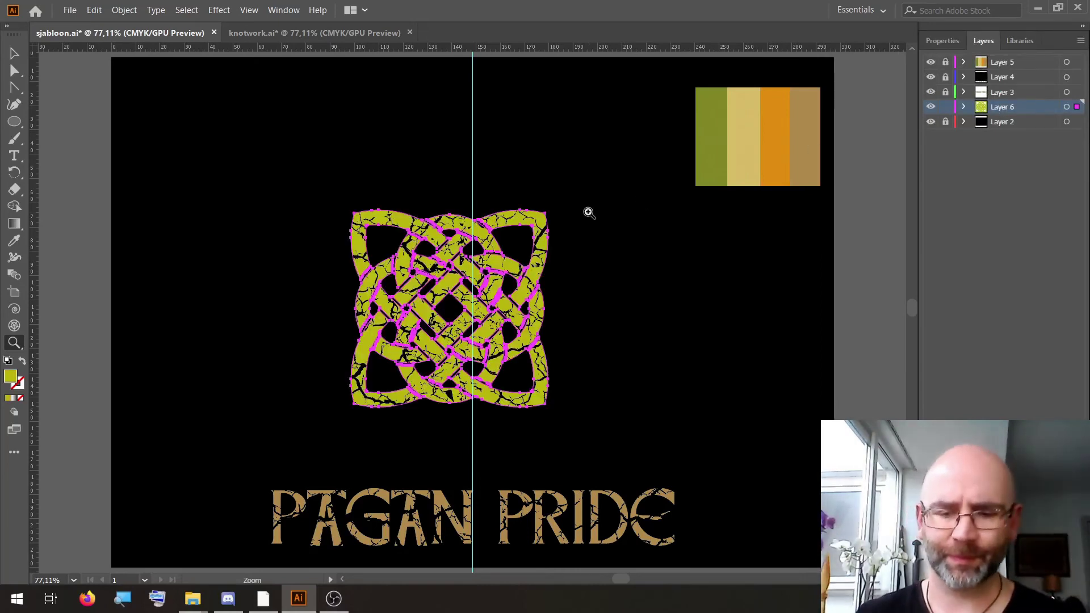
pyautogui.press('Right')
pyautogui.press('Right')
pyautogui.press('Right')
pyautogui.press('Right')
pyautogui.press('Right')
pyautogui.press('Right')
pyautogui.press('Right')
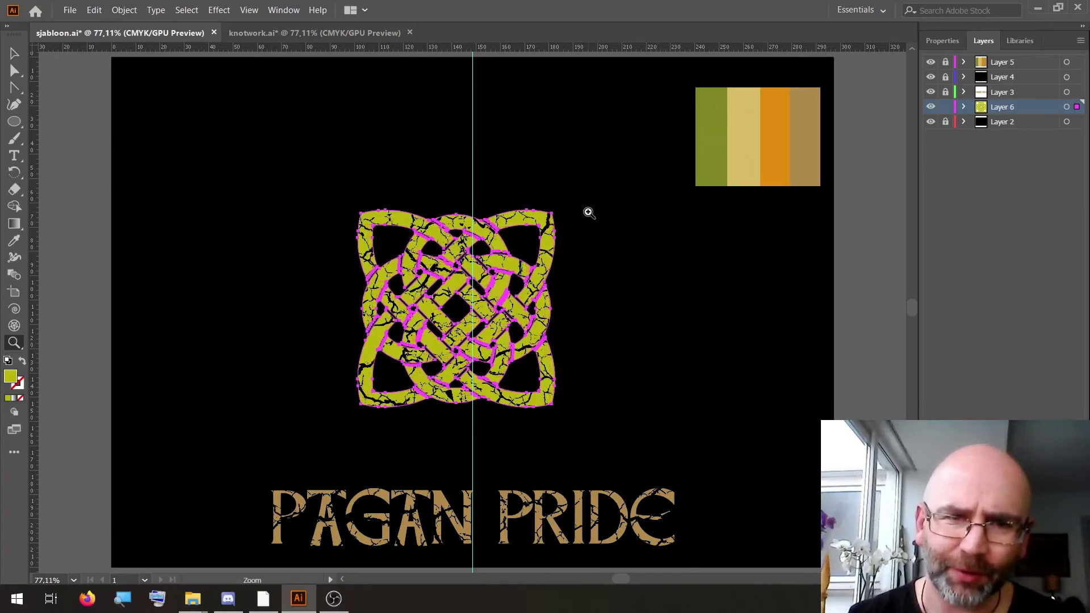
pyautogui.press('Right')
pyautogui.press('Right')
pyautogui.press('Right')
pyautogui.press('Right')
pyautogui.press('Right')
pyautogui.press('Right')
pyautogui.press('Right')
pyautogui.press('Right')
pyautogui.press('Right')
pyautogui.press('Right')
pyautogui.press('Right')
pyautogui.press('Right')
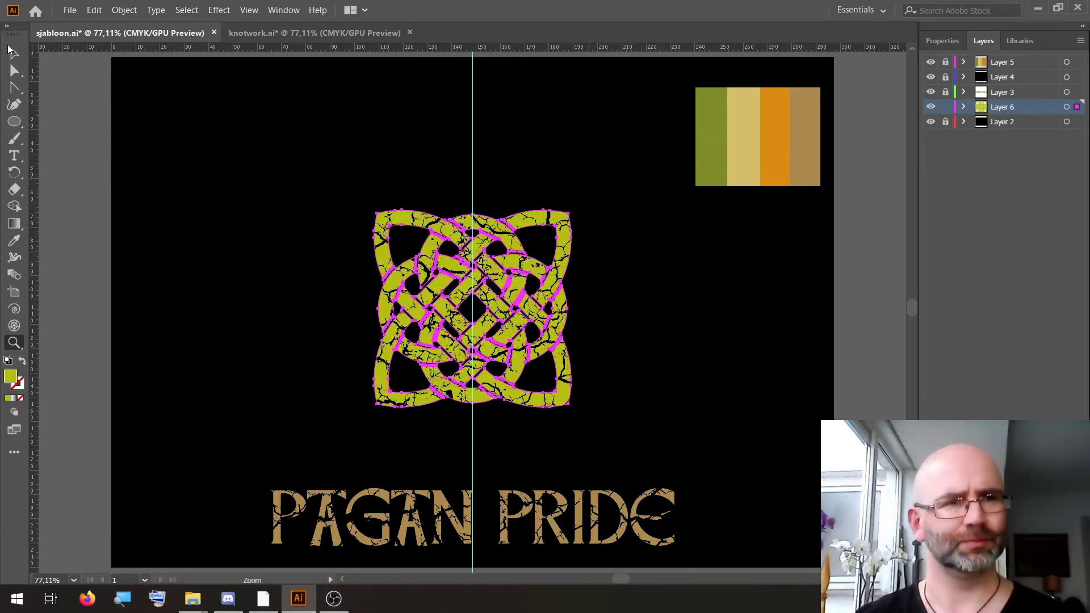
pyautogui.click(14, 53)
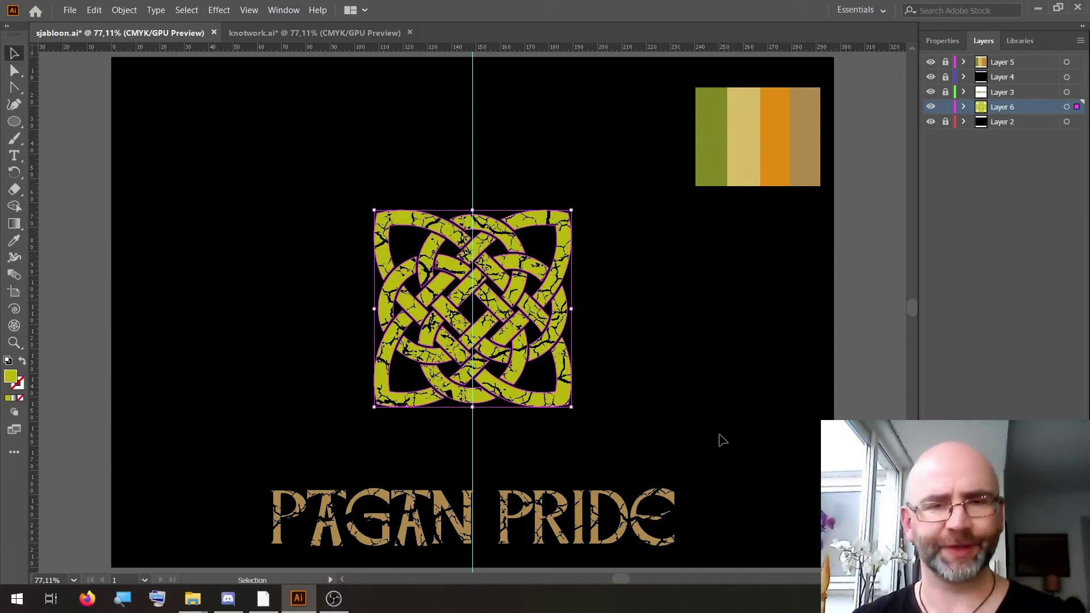
# - Enlarge the knotwork to fill the upper page and nudge it three steps higher
pyautogui.moveTo(571, 407); pyautogui.dragTo(638, 473)
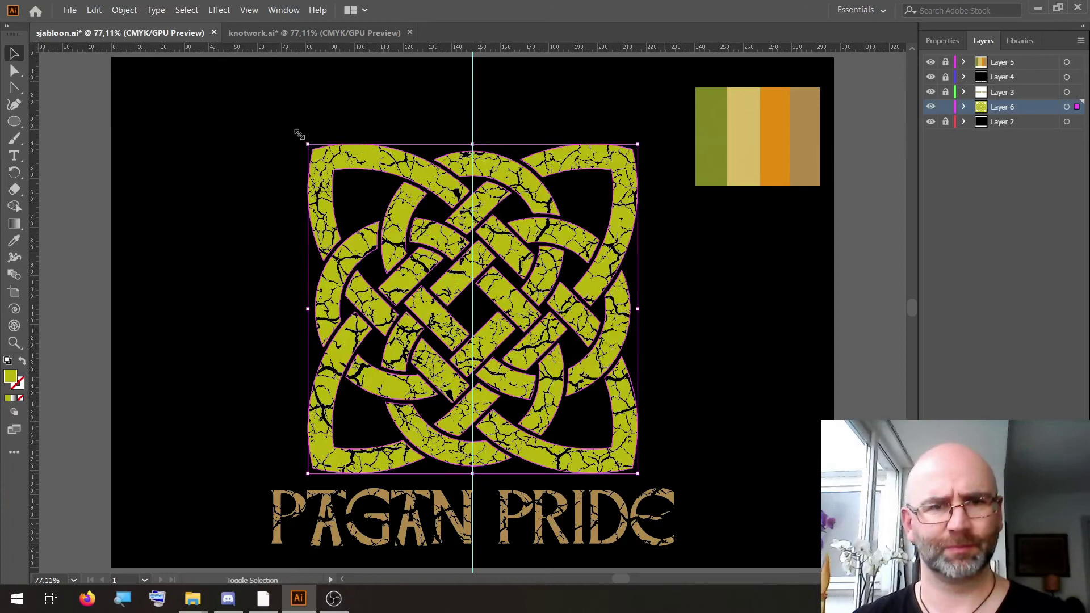
pyautogui.moveTo(299, 134); pyautogui.dragTo(270, 121)
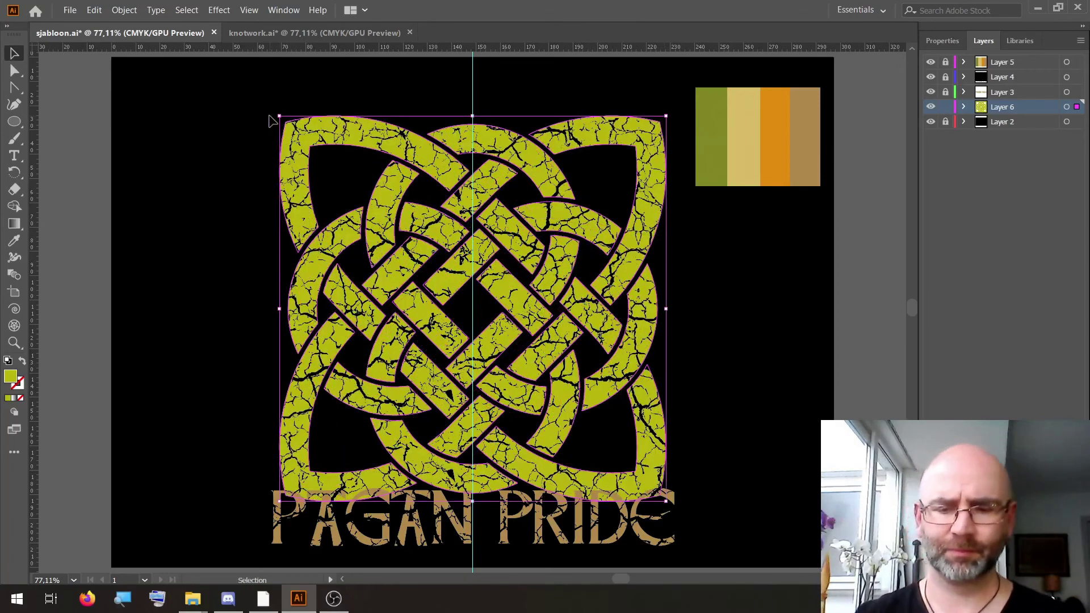
pyautogui.press('Up')
pyautogui.press('Up')
pyautogui.press('Up')
pyautogui.press('Up')
pyautogui.press('Up')
pyautogui.press('Up')
pyautogui.press('Up')
pyautogui.press('Up')
pyautogui.press('Up')
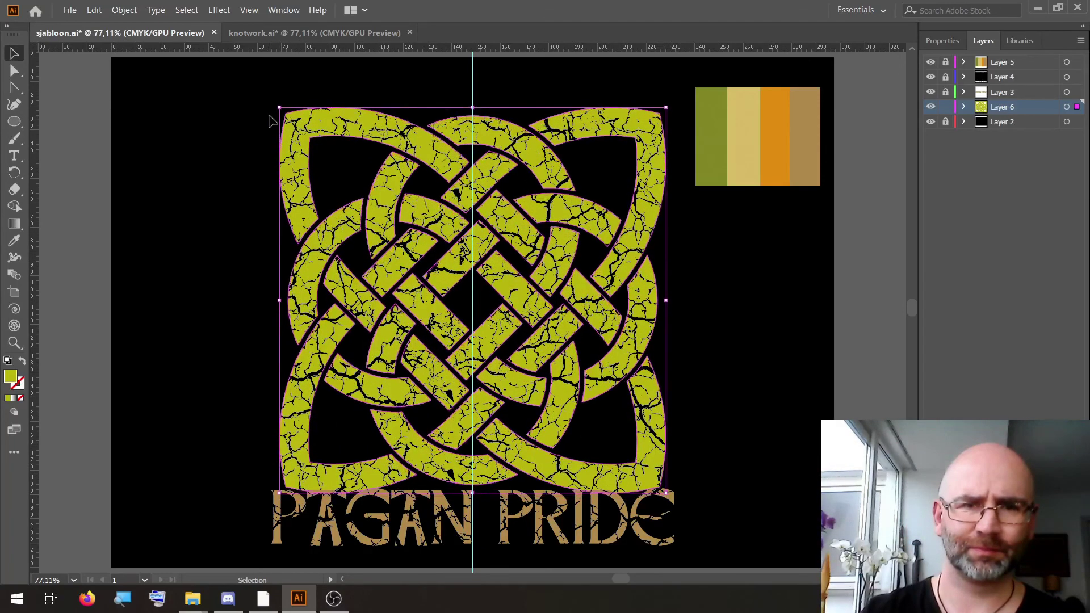
pyautogui.press('Up')
pyautogui.press('Up')
pyautogui.press('Up')
pyautogui.press('Up')
pyautogui.press('Up')
pyautogui.press('Up')
pyautogui.press('Up')
pyautogui.press('Up')
pyautogui.press('Up')
pyautogui.press('Up')
pyautogui.press('Up')
pyautogui.press('Up')
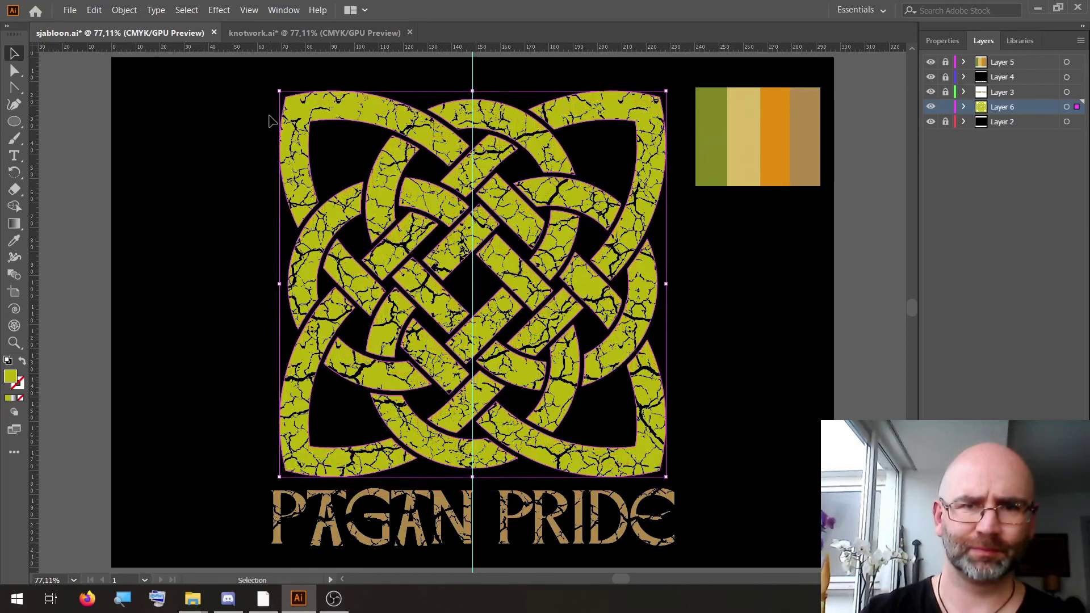
pyautogui.press('Up')
pyautogui.press('Up')
pyautogui.press('Up')
pyautogui.press('Up')
pyautogui.press('Up')
pyautogui.press('Up')
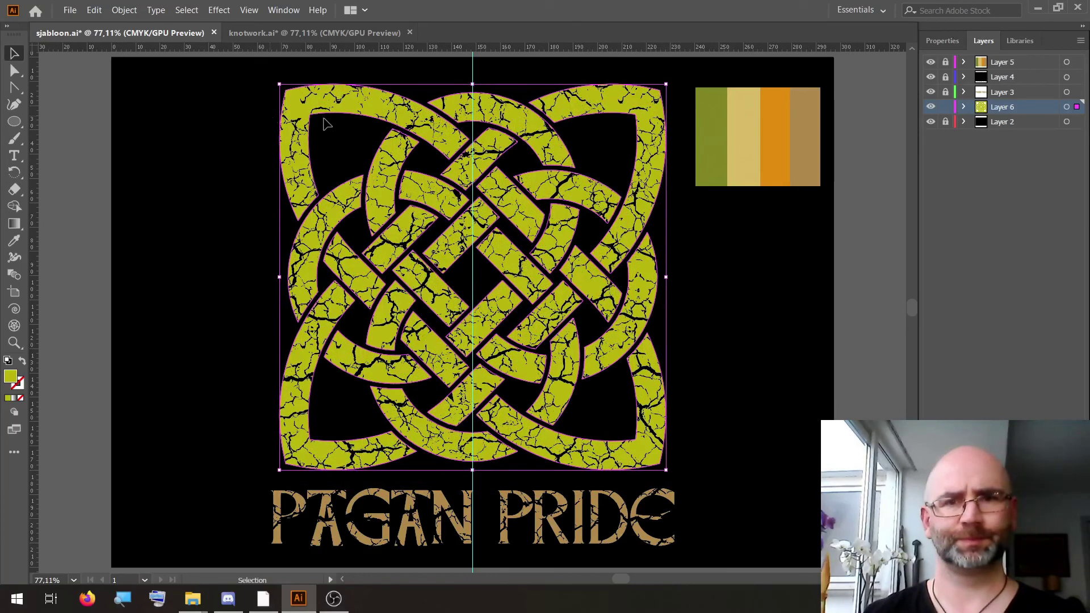
pyautogui.click(873, 283)
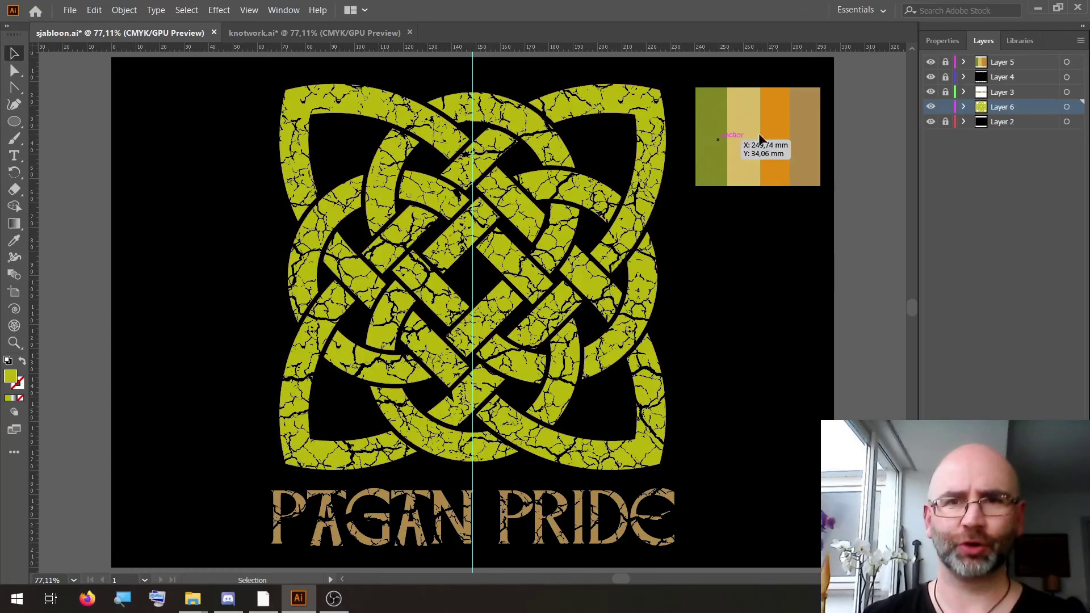
# - Colour the top-left and bottom-right outer knot pieces olive
pyautogui.click(327, 100)
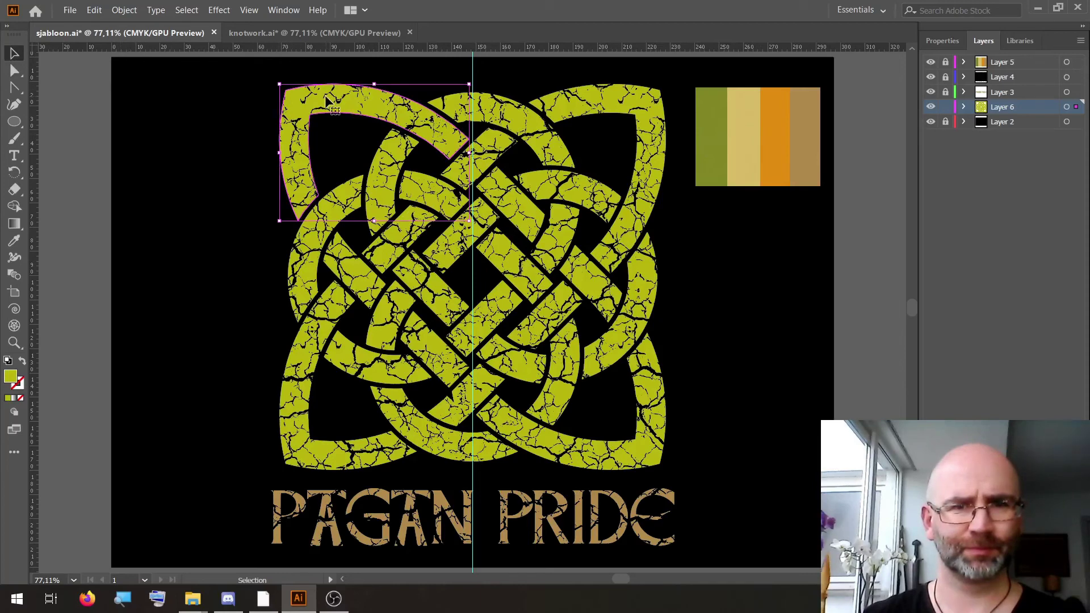
pyautogui.keyDown('shift'); pyautogui.click(657, 425); pyautogui.keyUp('shift')
pyautogui.click(15, 242)
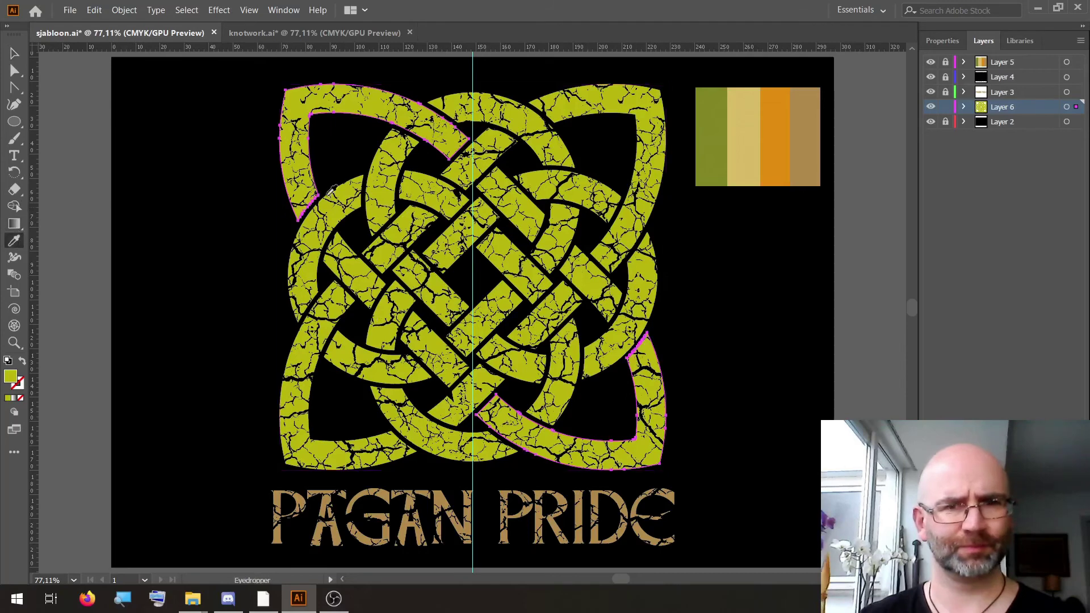
pyautogui.click(712, 148)
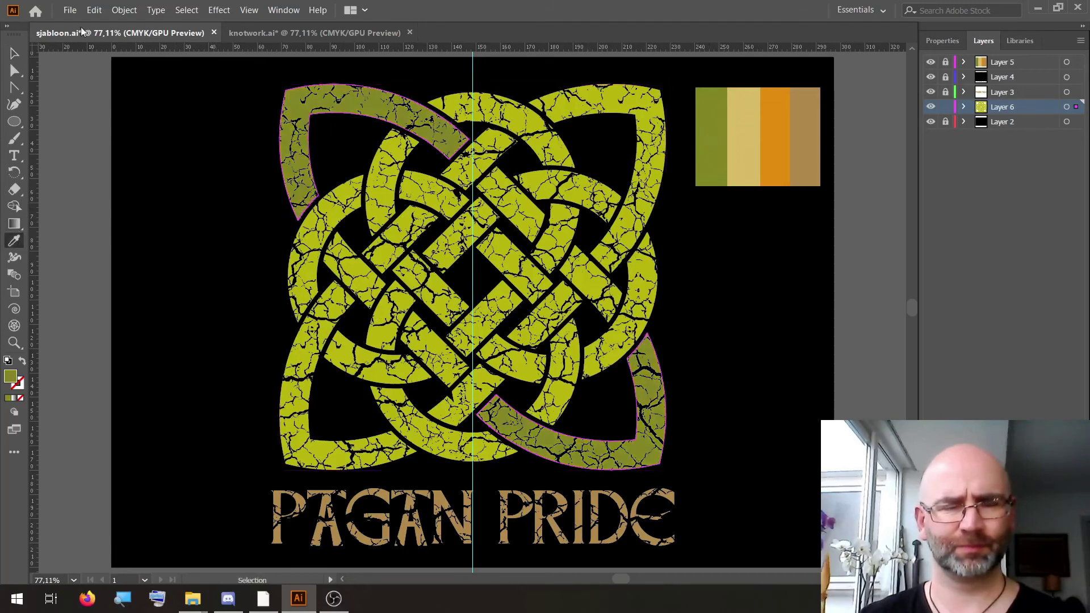
pyautogui.click(15, 53)
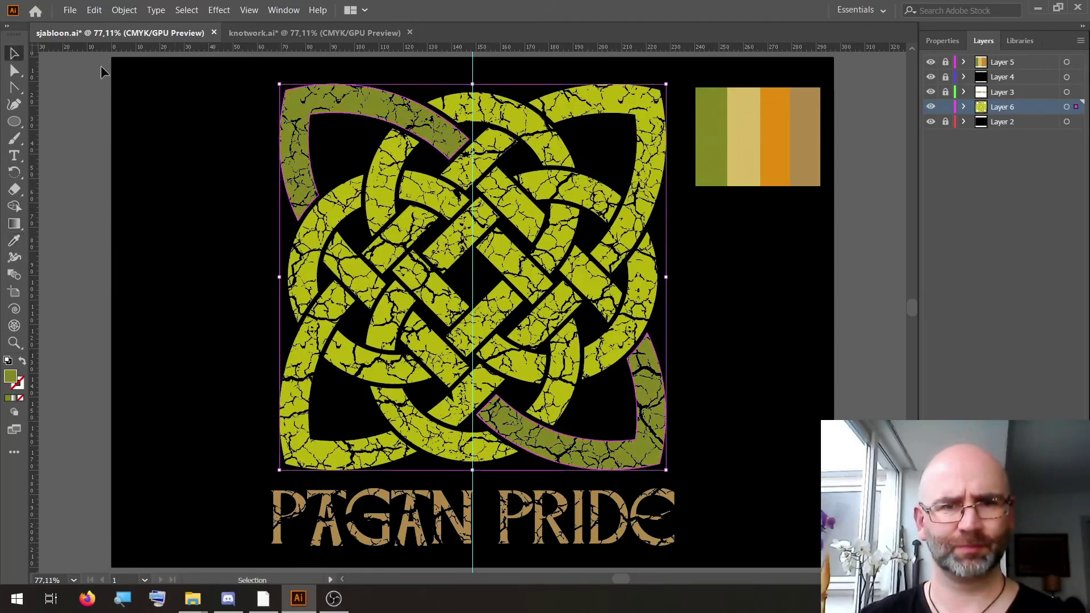
# - Colour the top and bottom arcs cream, with orange and tan on the other arcs
pyautogui.click(461, 107)
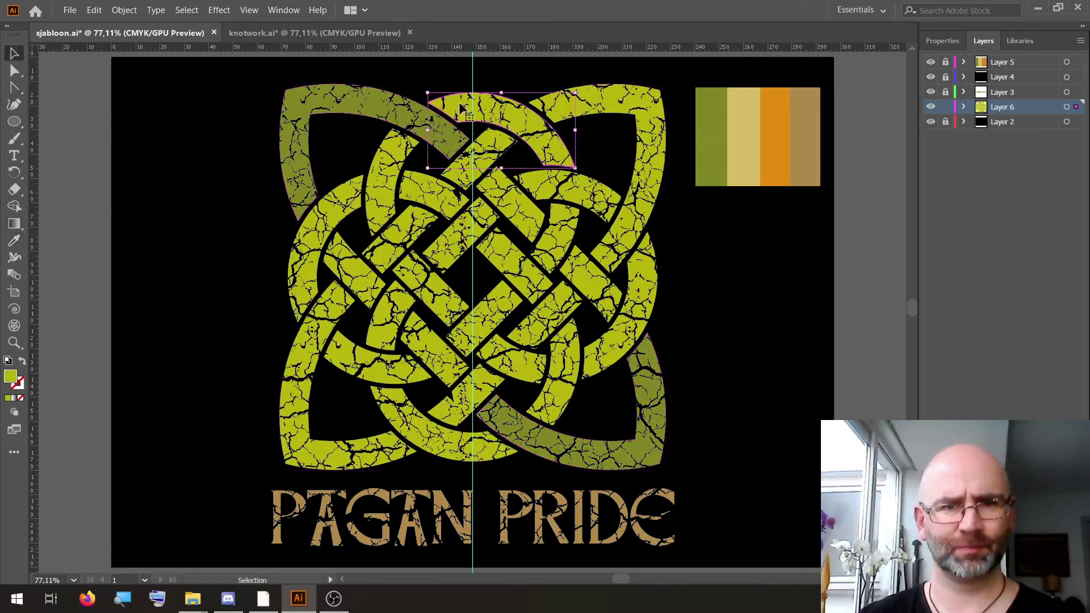
pyautogui.keyDown('shift'); pyautogui.click(441, 435); pyautogui.keyUp('shift')
pyautogui.click(14, 242)
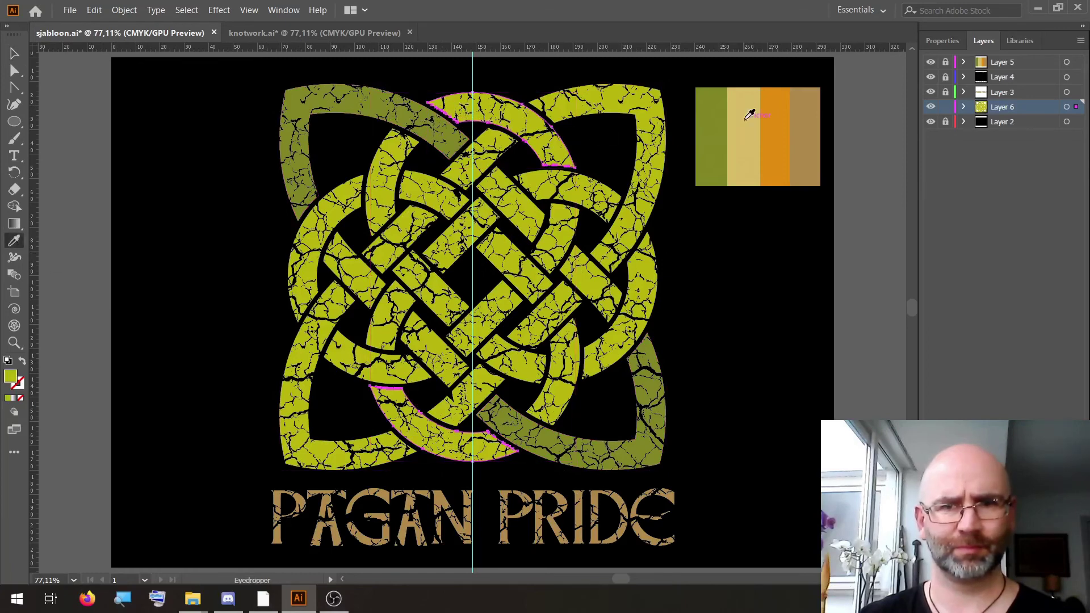
pyautogui.click(749, 116)
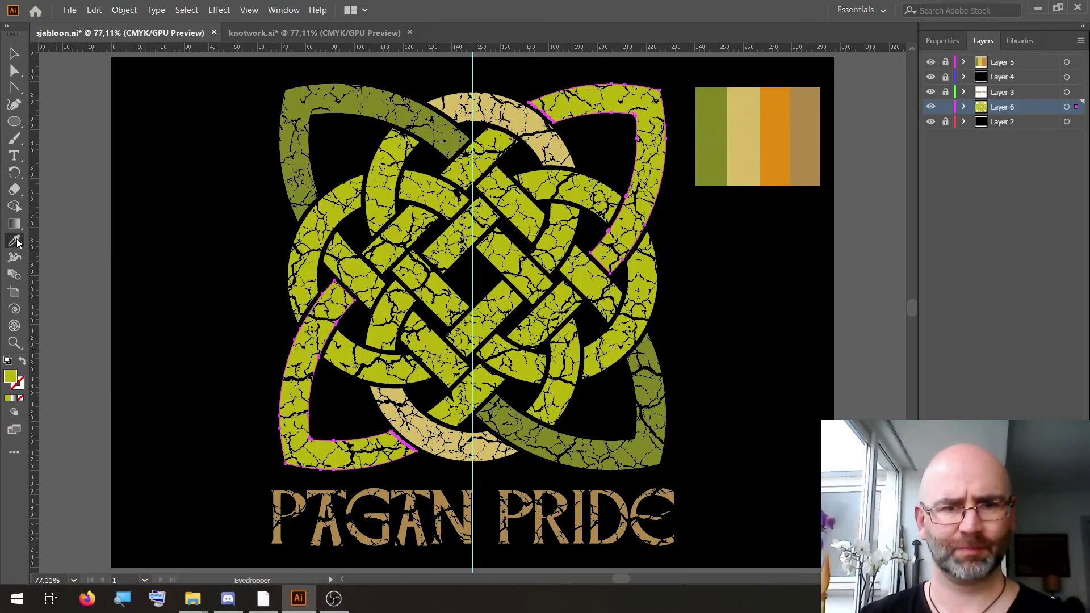
pyautogui.click(775, 137)
pyautogui.click(805, 136)
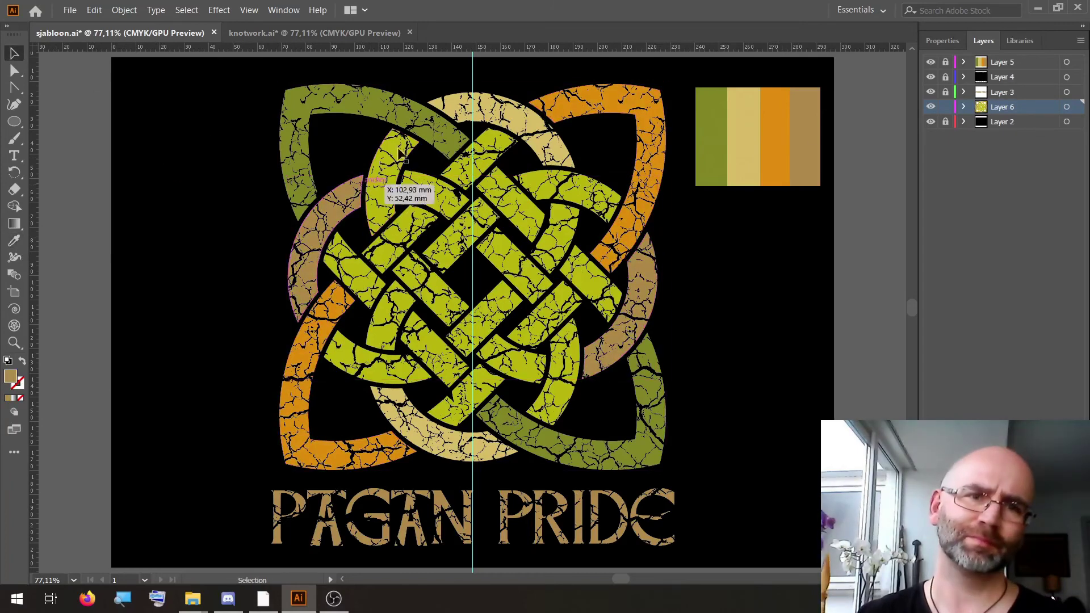
# - Fill one pair of inner arcs orange and the opposite pair olive
pyautogui.keyDown('ctrl'); pyautogui.click(400, 153); pyautogui.keyUp('ctrl')
pyautogui.click(775, 137)
pyautogui.keyDown('ctrl'); pyautogui.click(559, 369); pyautogui.keyUp('ctrl')
pyautogui.click(778, 134)
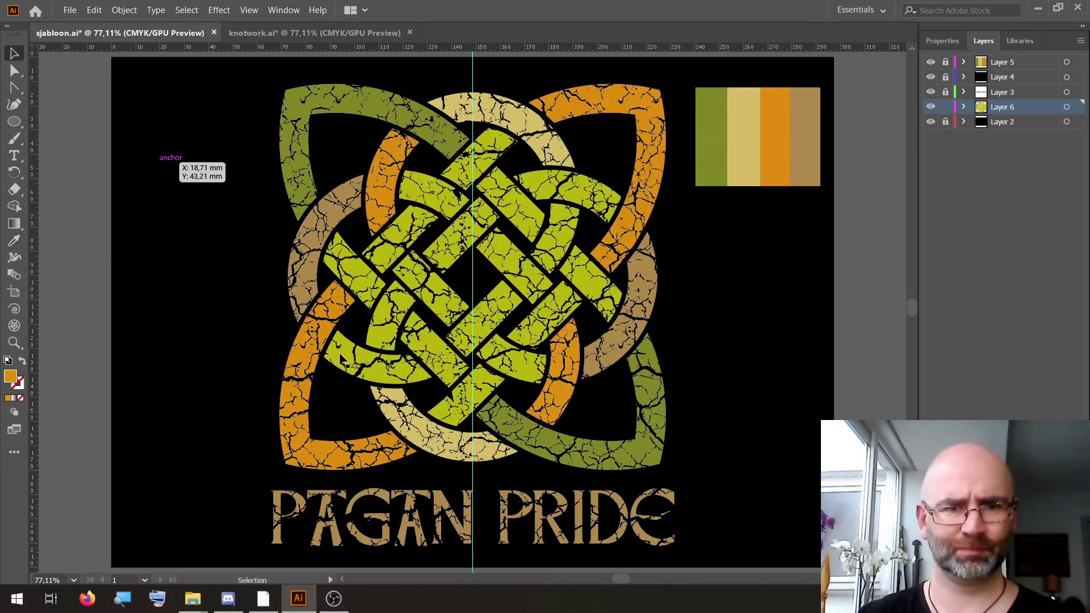
pyautogui.click(341, 359)
pyautogui.keyDown('shift'); pyautogui.click(562, 196); pyautogui.keyUp('shift')
pyautogui.press('i')
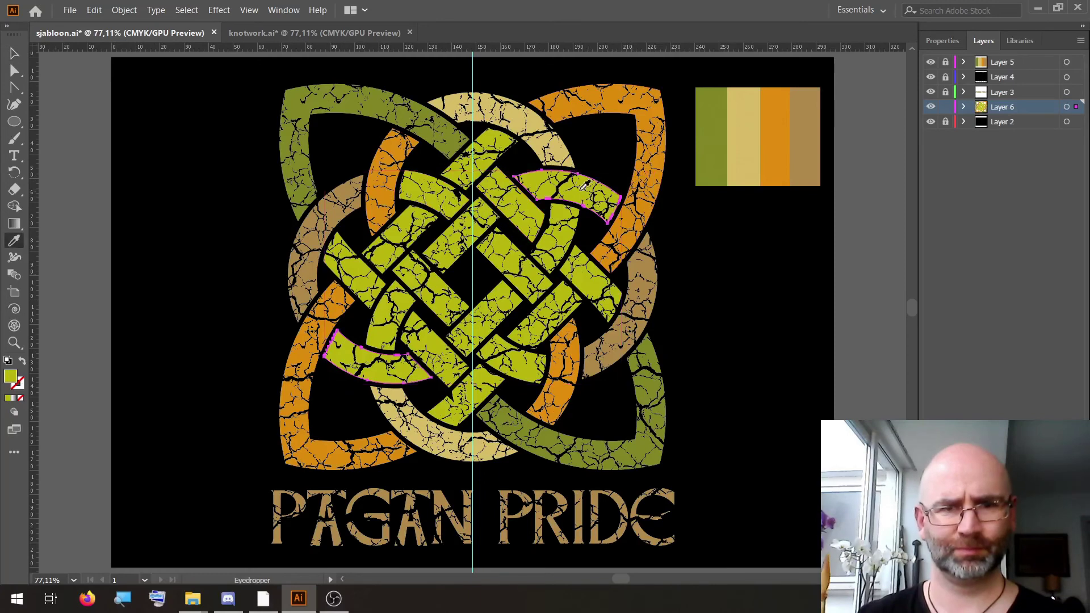
pyautogui.click(710, 136)
# - Make the left and right pieces cream and the top and bottom centre pieces tan
pyautogui.keyDown('ctrl'); pyautogui.click(351, 267); pyautogui.keyUp('ctrl')
pyautogui.keyDown('ctrl'); pyautogui.keyDown('shift'); pyautogui.click(590, 278); pyautogui.keyUp('shift'); pyautogui.keyUp('ctrl')
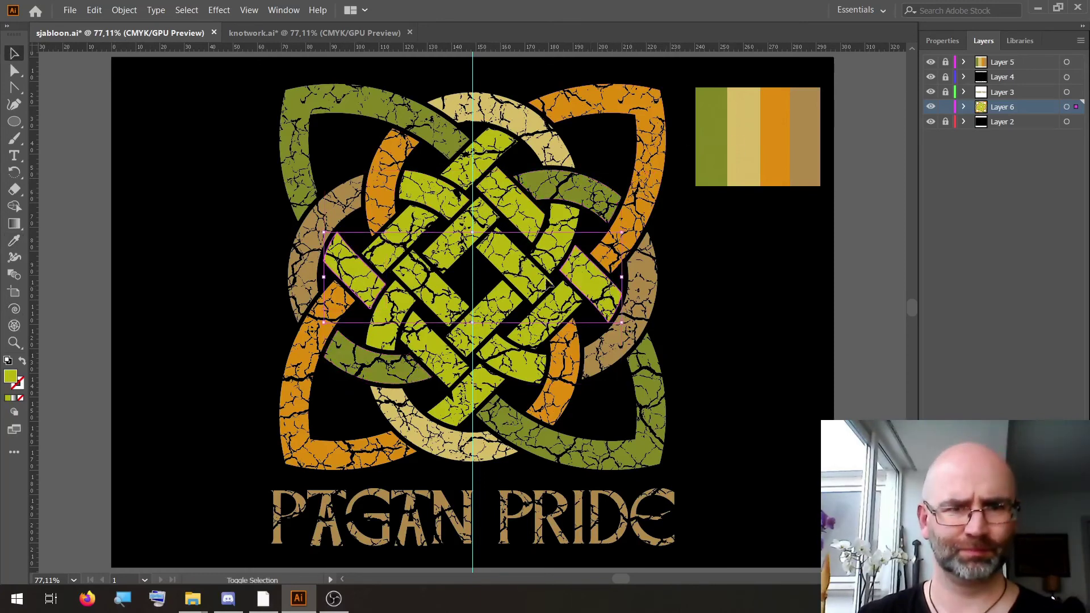
pyautogui.click(15, 53)
pyautogui.click(482, 165)
pyautogui.keyDown('shift'); pyautogui.click(460, 400); pyautogui.keyUp('shift')
pyautogui.press('i')
pyautogui.click(804, 137)
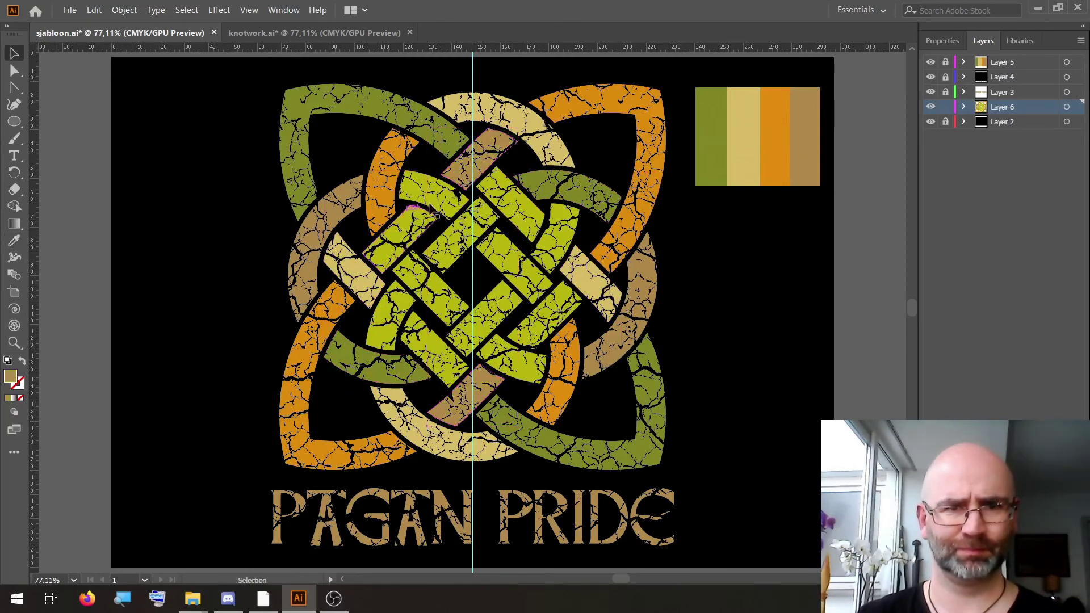
# - Recolour two lime arcs cream and the two lime diamond pieces olive
pyautogui.keyDown('ctrl'); pyautogui.click(431, 193); pyautogui.keyUp('ctrl')
pyautogui.keyDown('ctrl'); pyautogui.keyDown('shift'); pyautogui.click(538, 375); pyautogui.keyUp('shift'); pyautogui.keyUp('ctrl')
pyautogui.click(349, 258)
pyautogui.keyDown('ctrl'); pyautogui.click(397, 239); pyautogui.keyUp('ctrl')
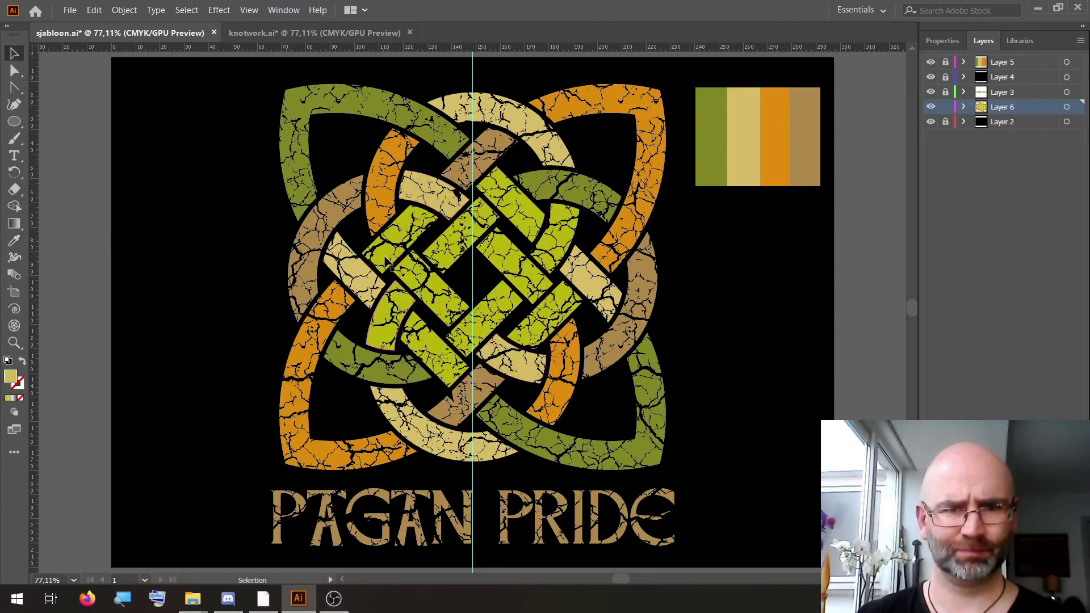
pyautogui.keyDown('ctrl'); pyautogui.keyDown('shift'); pyautogui.click(545, 312); pyautogui.keyUp('shift'); pyautogui.keyUp('ctrl')
pyautogui.press('i')
pyautogui.click(295, 182)
# - Fill the two central pieces tan and the top-right and bottom-left pieces cream
pyautogui.keyDown('ctrl'); pyautogui.click(557, 233); pyautogui.keyUp('ctrl')
pyautogui.keyDown('ctrl'); pyautogui.keyDown('shift'); pyautogui.click(388, 318); pyautogui.keyUp('shift'); pyautogui.keyUp('ctrl')
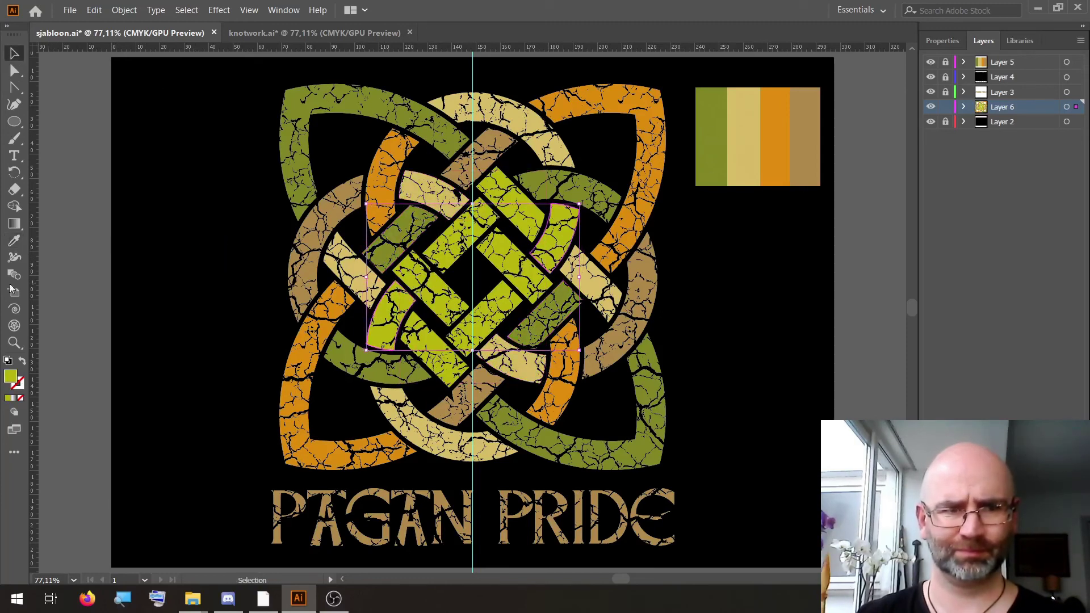
pyautogui.click(14, 240)
pyautogui.keyDown('ctrl'); pyautogui.click(432, 290); pyautogui.keyUp('ctrl')
pyautogui.keyDown('ctrl'); pyautogui.keyDown('shift'); pyautogui.click(511, 266); pyautogui.keyUp('shift'); pyautogui.keyUp('ctrl')
pyautogui.click(804, 136)
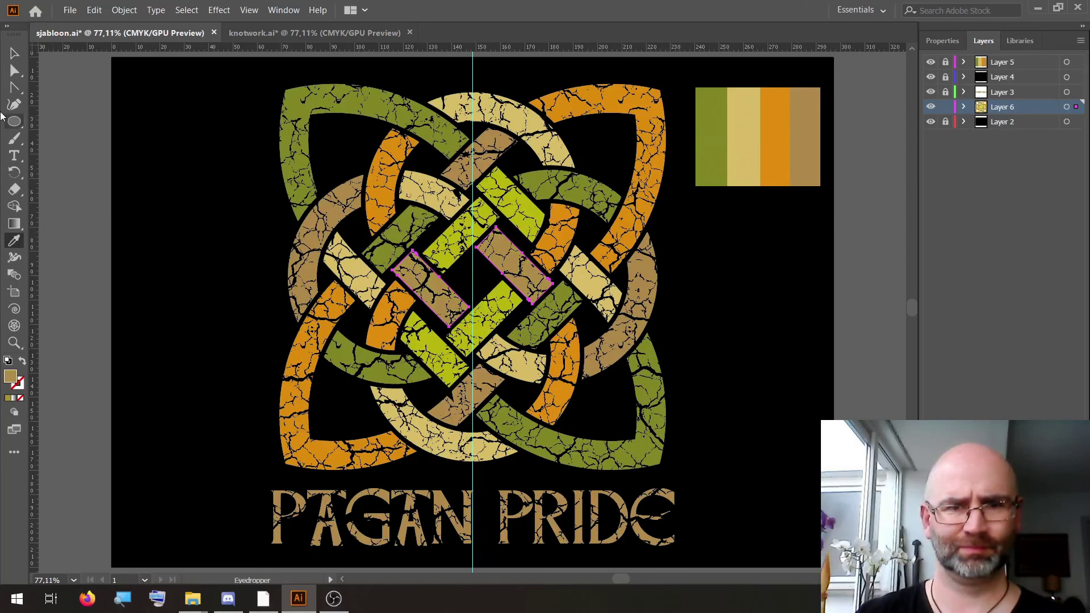
pyautogui.press('v')
pyautogui.click(511, 204)
pyautogui.keyDown('shift'); pyautogui.click(445, 351); pyautogui.keyUp('shift')
# - Recolour the upper and lower centre lime pieces tan
pyautogui.press('i')
pyautogui.click(743, 137)
pyautogui.press('v')
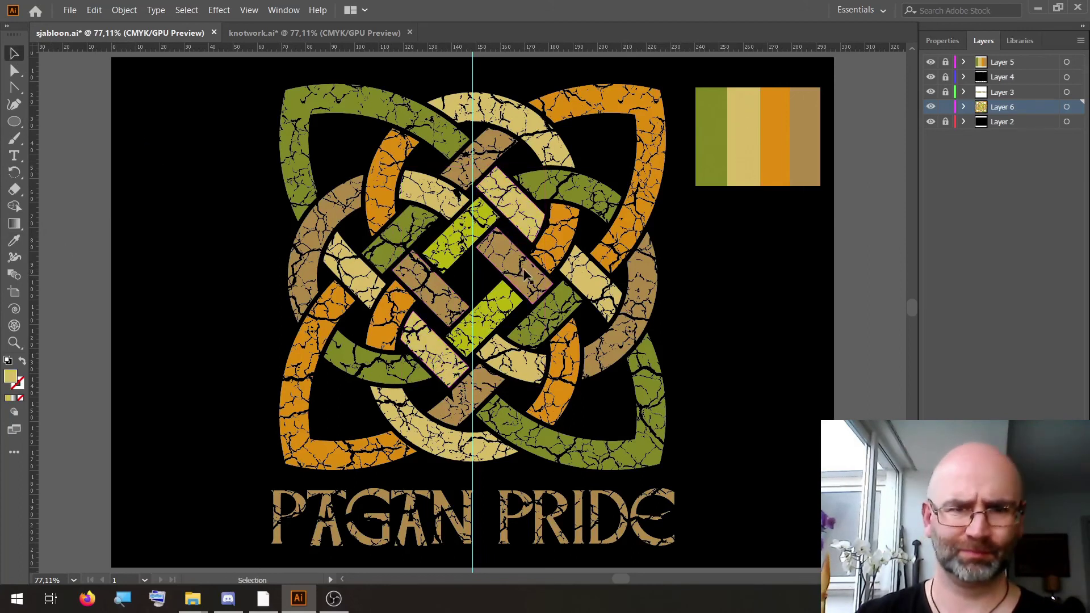
pyautogui.click(482, 317)
pyautogui.keyDown('shift'); pyautogui.click(453, 237); pyautogui.keyUp('shift')
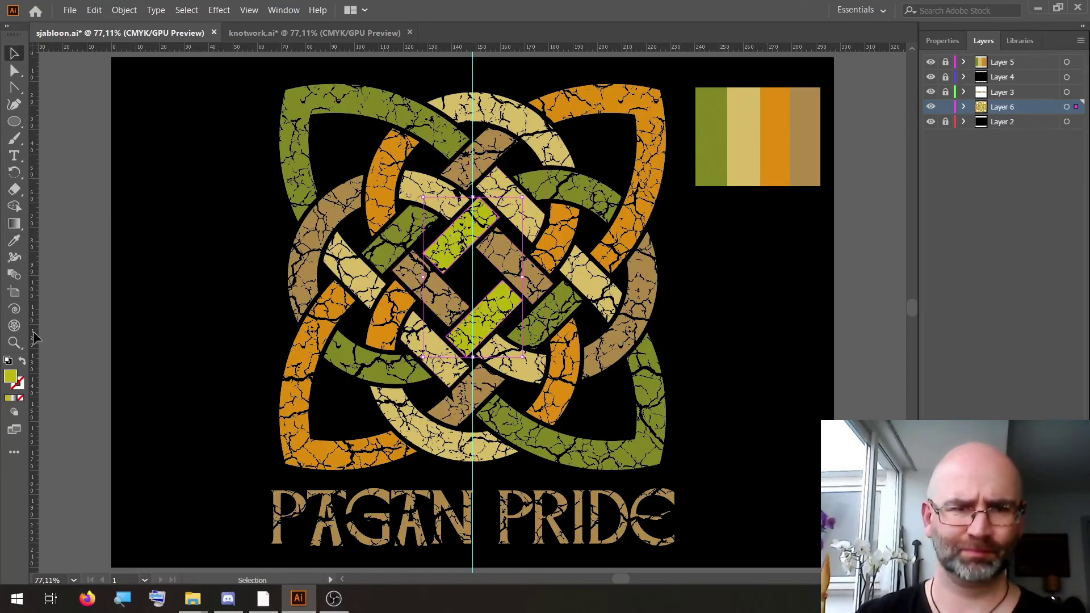
pyautogui.click(14, 241)
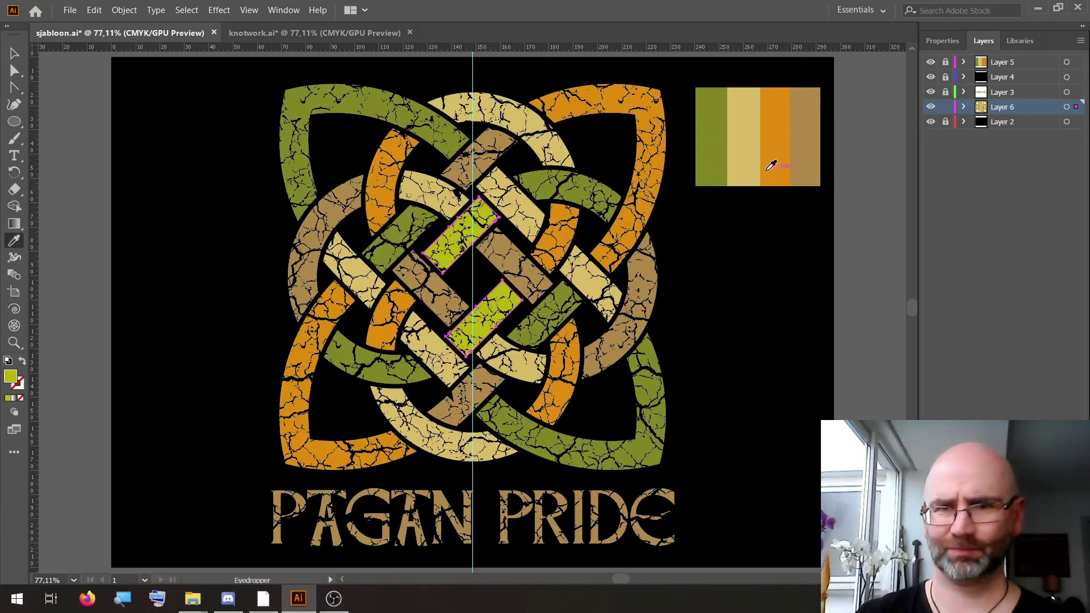
pyautogui.click(777, 157)
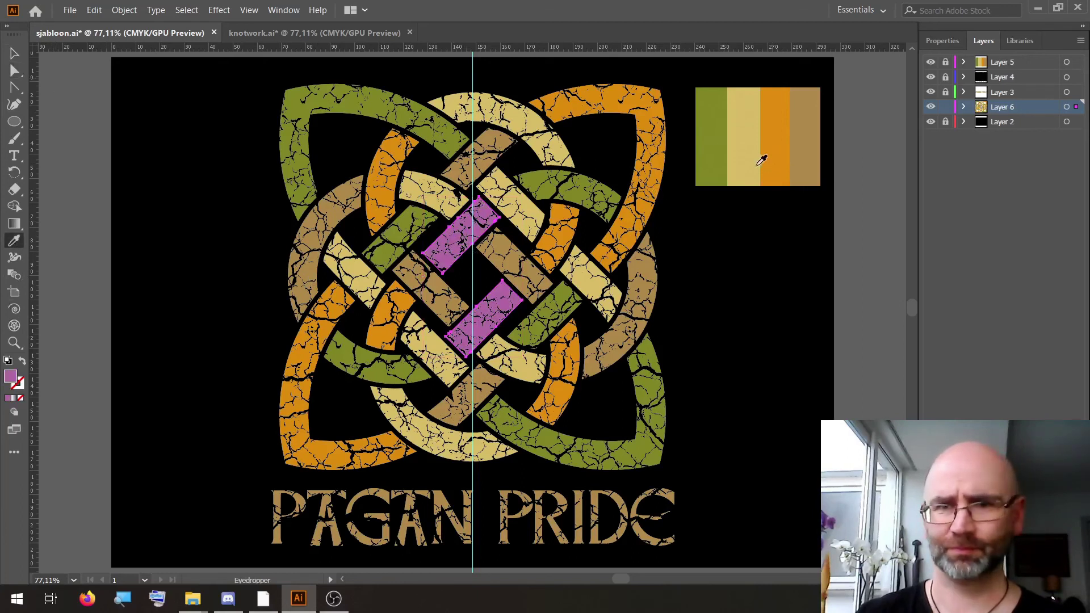
pyautogui.click(777, 151)
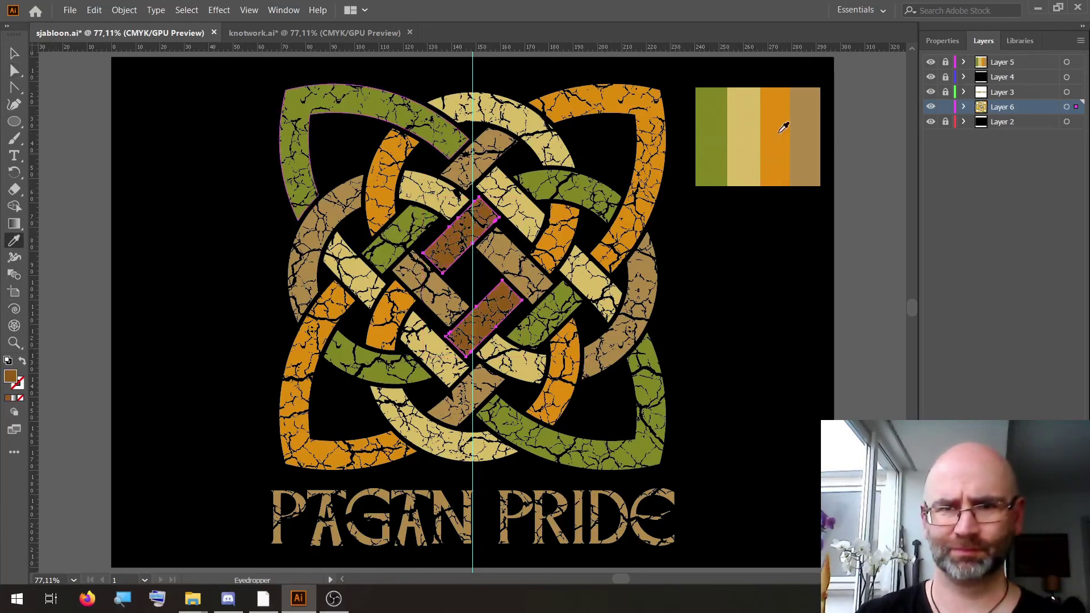
# - Isolate Layer 2, unlock the guides and delete the vertical centre guide
pyautogui.click(15, 53)
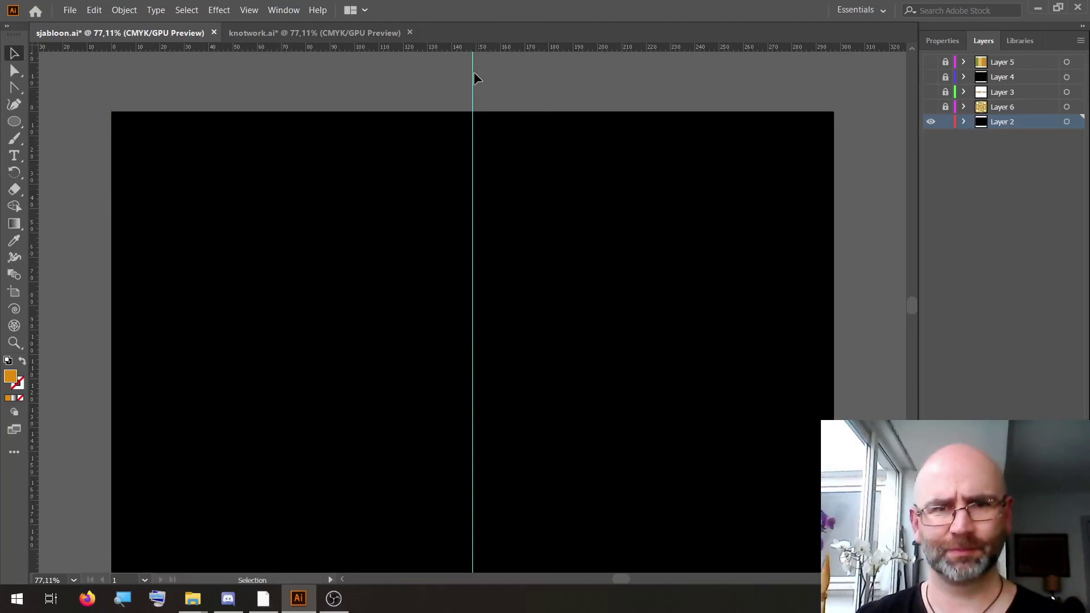
pyautogui.rightClick(462, 81)
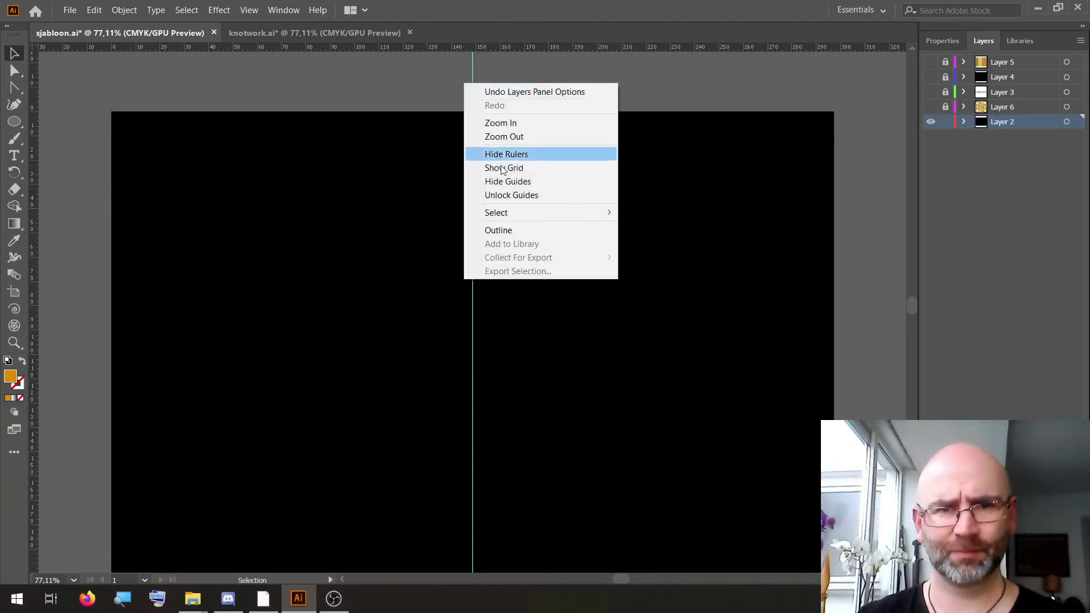
pyautogui.click(500, 194)
pyautogui.click(472, 91)
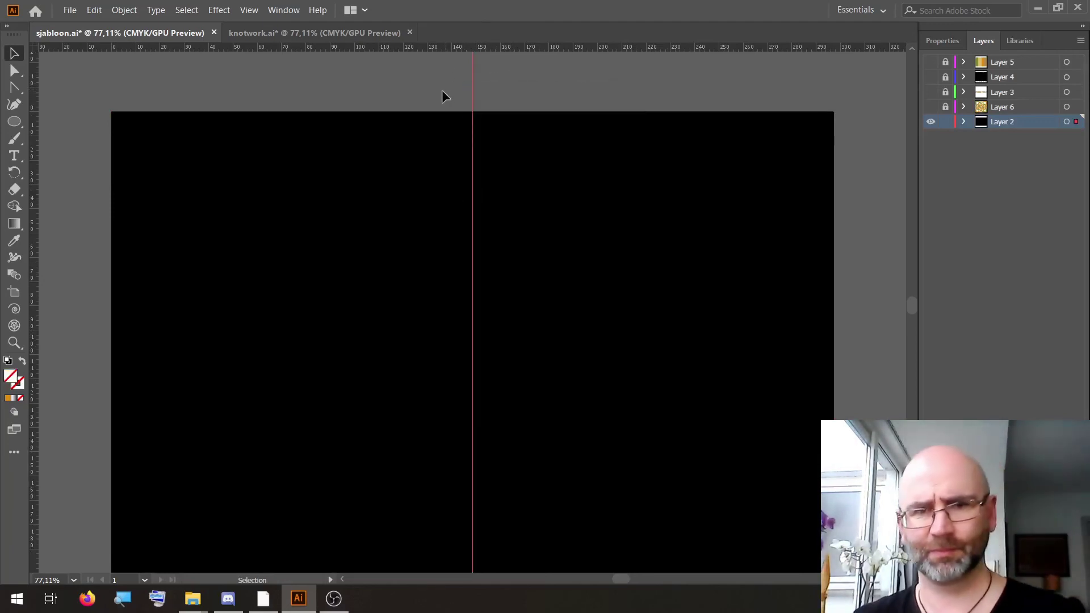
pyautogui.press('Delete')
# - Make the coloured knotwork, PAGAN PRIDE text and crackle texture layers visible again
pyautogui.scroll(-2, 723, 83)
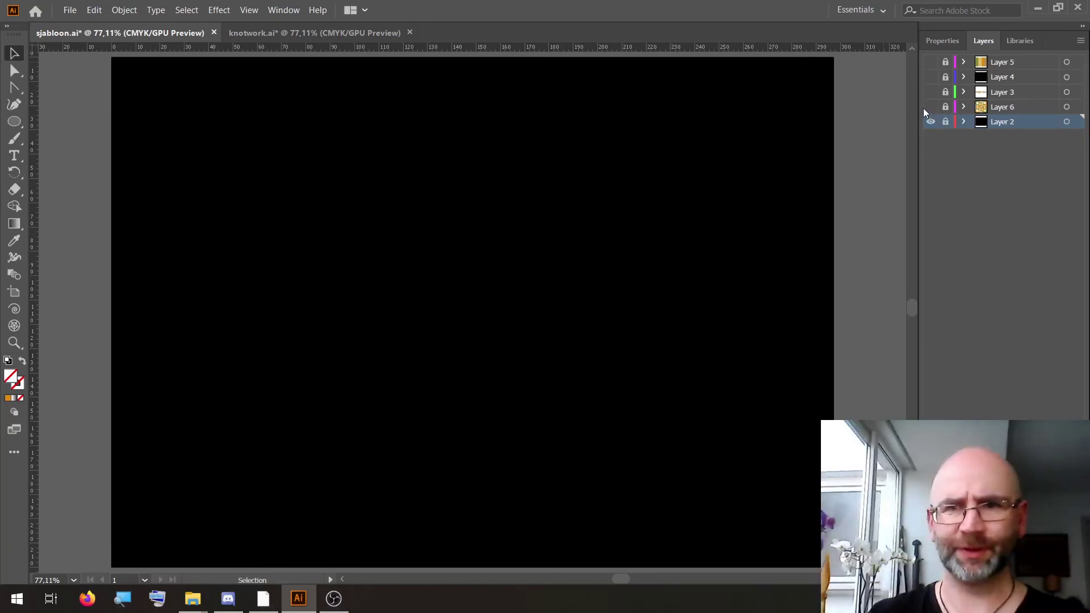
pyautogui.click(927, 108)
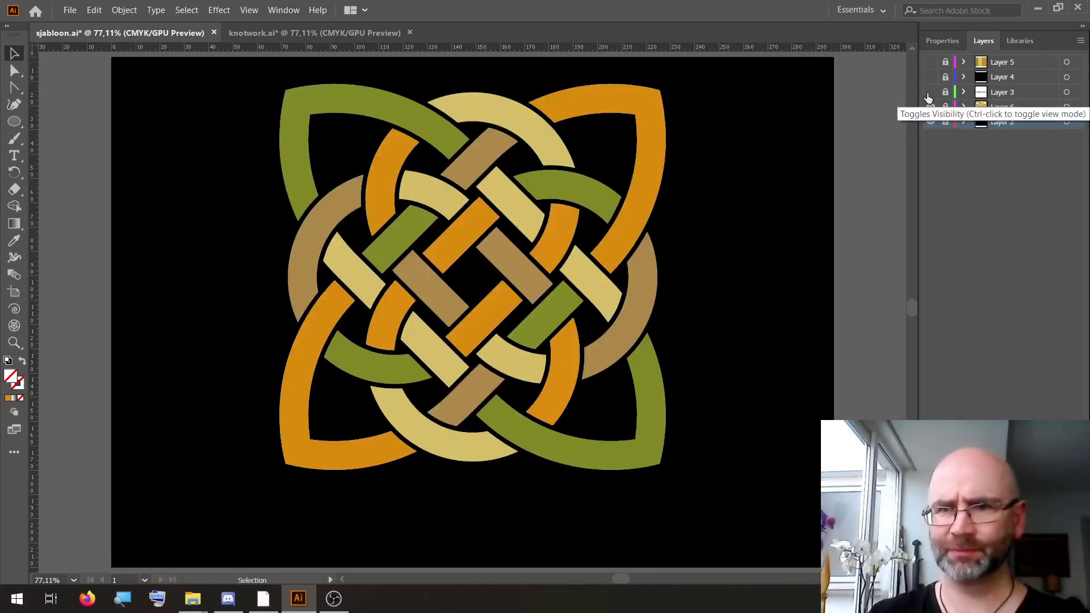
pyautogui.click(930, 94)
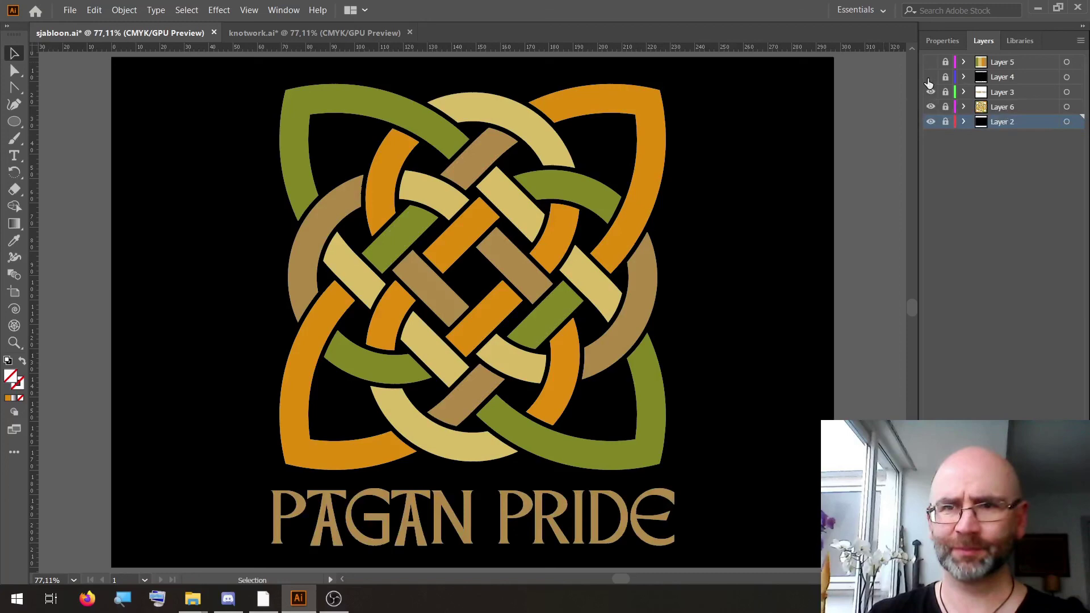
pyautogui.click(930, 78)
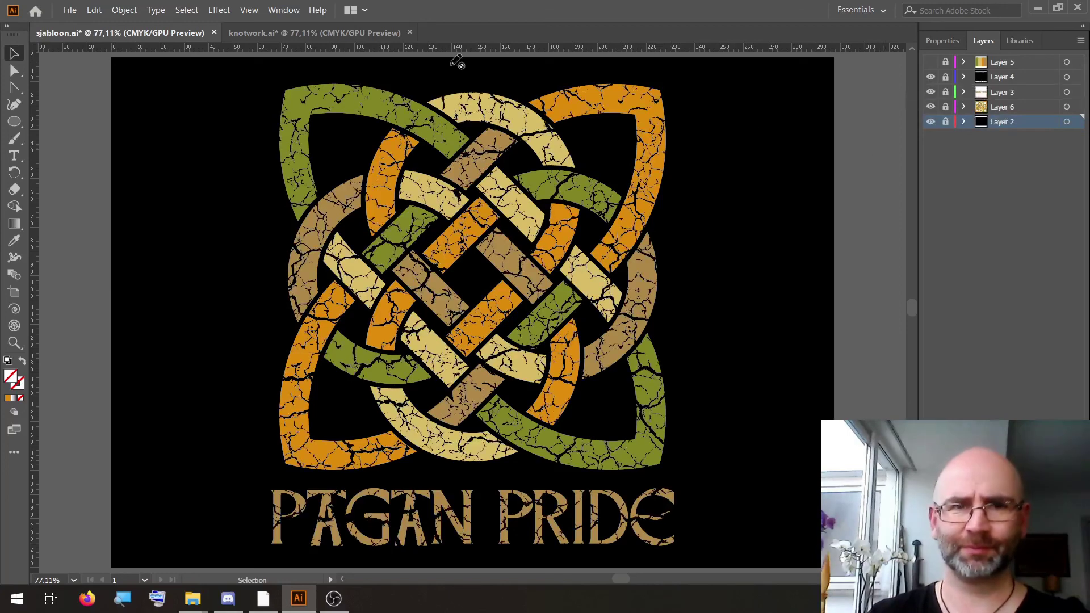